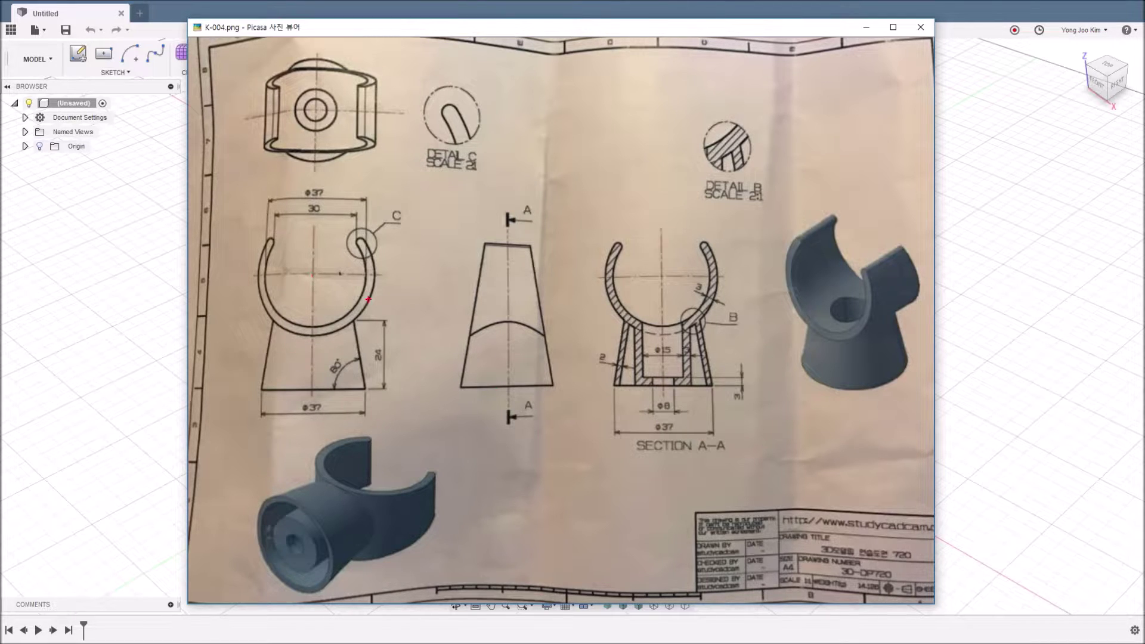
Circle the front view's ring, the 3D clamp model and the tapered base, then clear the marks
mouse_move(369, 299)
mouse_down()
mouse_move(337, 332)
mouse_move(260, 269)
mouse_move(328, 218)
mouse_move(377, 267)
mouse_move(368, 306)
mouse_up()
mouse_move(917, 307)
mouse_down()
mouse_move(786, 327)
mouse_move(796, 234)
mouse_move(923, 245)
mouse_move(914, 308)
mouse_up()
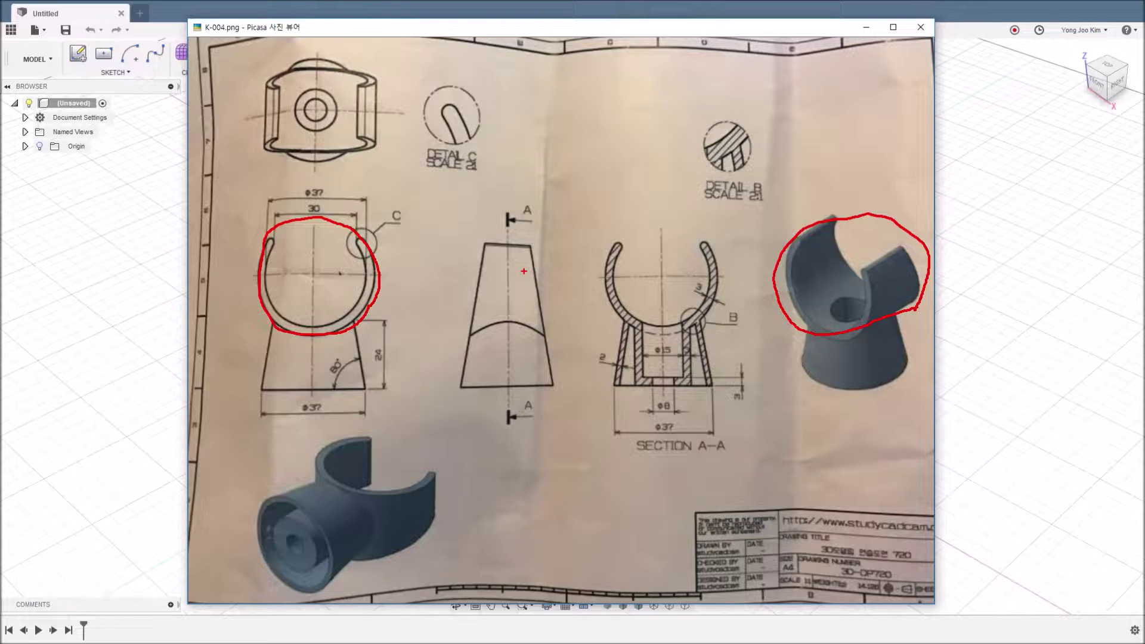
key(e)
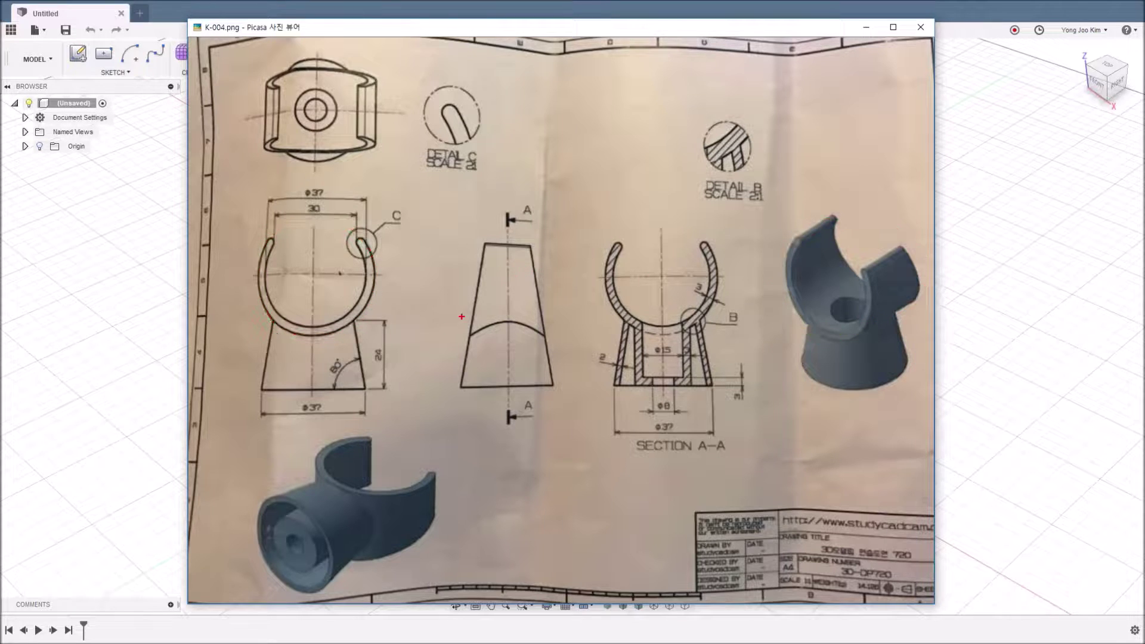
mouse_move(361, 322)
mouse_down()
mouse_move(263, 320)
mouse_move(248, 391)
mouse_move(396, 388)
mouse_move(355, 319)
mouse_up()
mouse_move(276, 476)
mouse_down()
mouse_move(239, 496)
mouse_move(301, 593)
mouse_move(385, 564)
mouse_move(352, 483)
mouse_move(261, 475)
mouse_up()
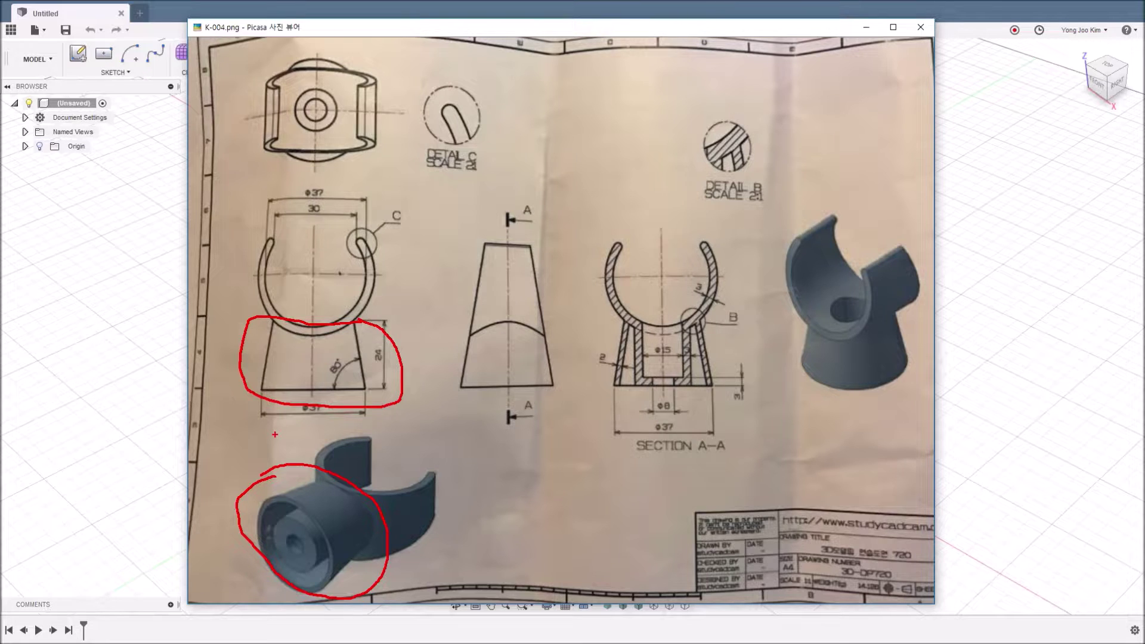
key(e)
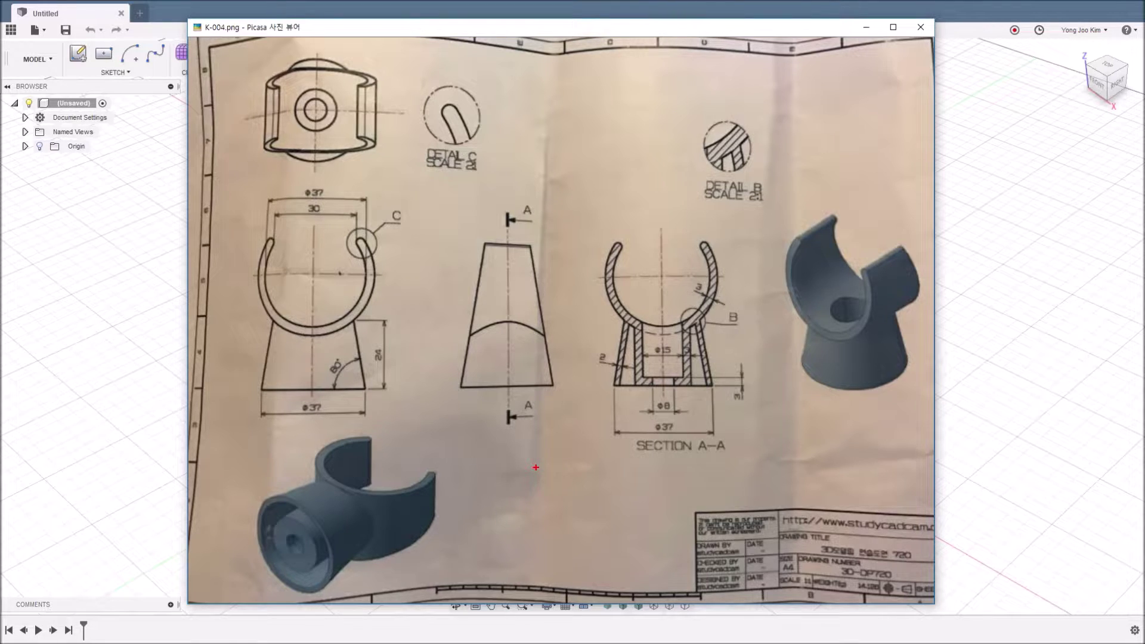
Mark the centrelines and arcs of the cone and section views, then erase them
shift+drag(508, 210, 509, 413)
drag(477, 361, 554, 368)
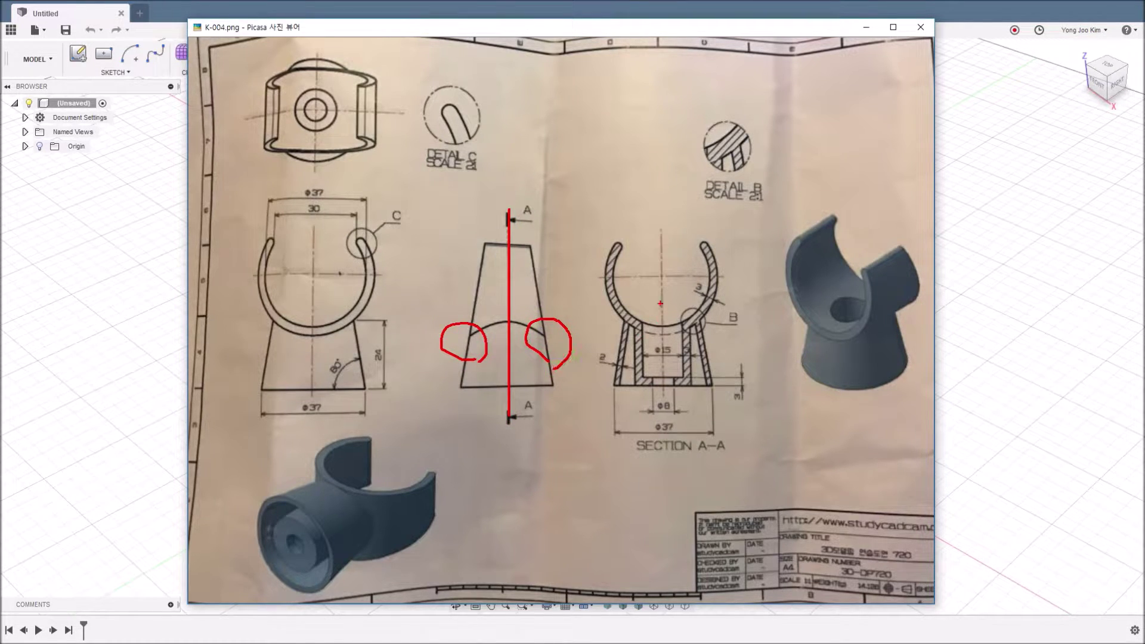
shift+drag(660, 224, 663, 424)
drag(620, 335, 639, 341)
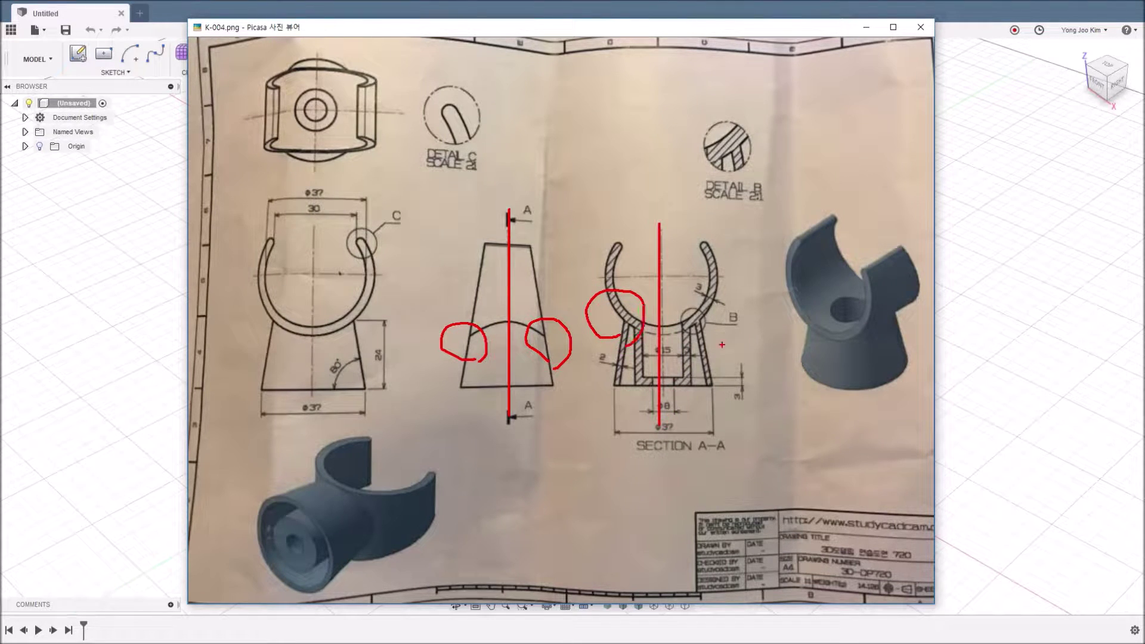
mouse_move(723, 344)
mouse_down()
mouse_move(674, 288)
mouse_move(714, 329)
mouse_up()
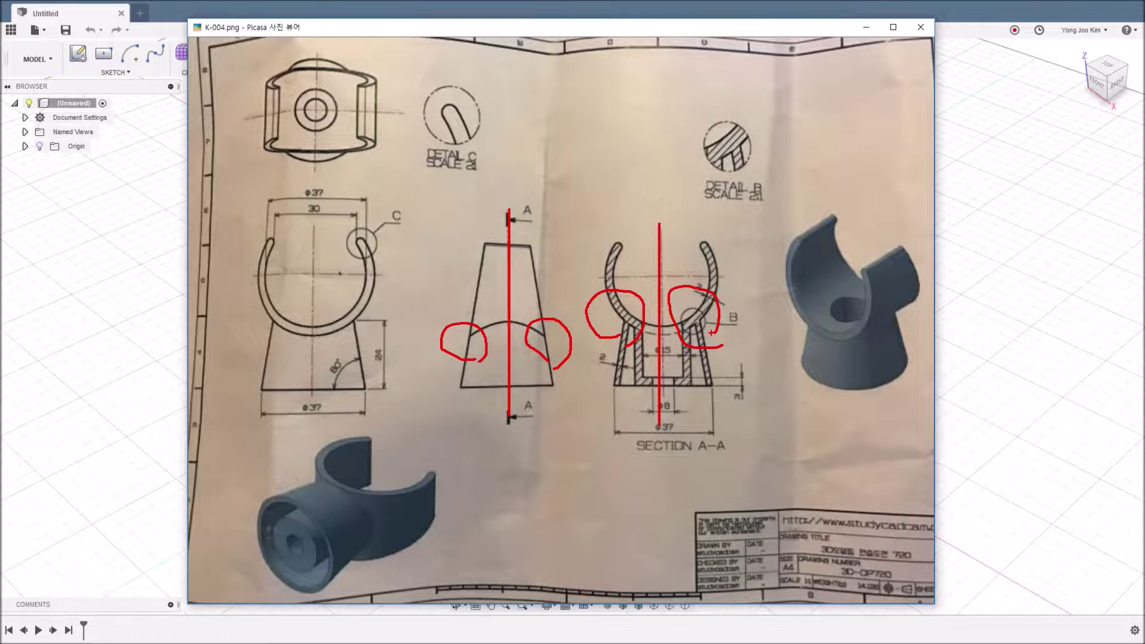
key(e)
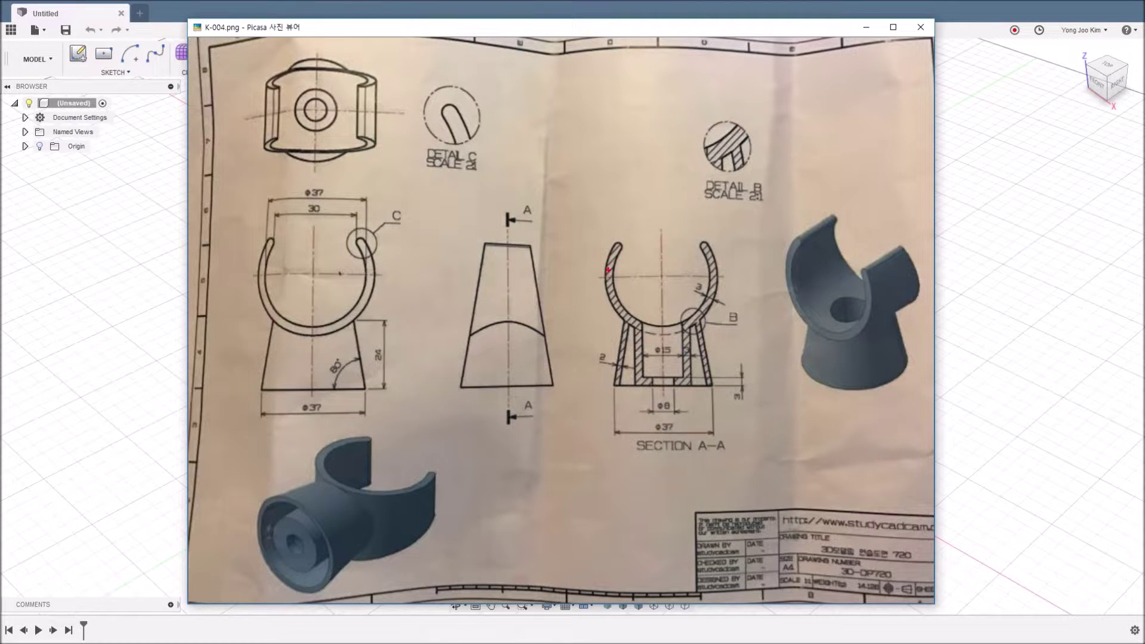
Draw centre lines across the top view, mark its quadrants, then clear the marks
drag(317, 47, 318, 183)
mouse_move(237, 113)
mouse_down()
mouse_move(412, 113)
mouse_move(367, 101)
mouse_up()
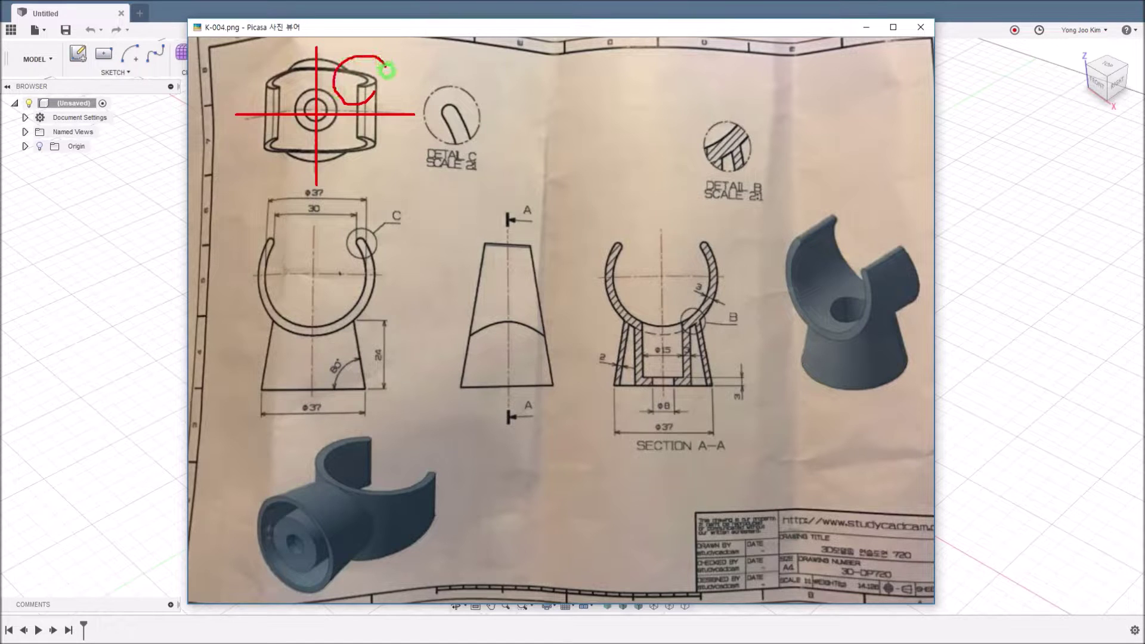
drag(283, 100, 279, 91)
mouse_move(287, 161)
mouse_down()
mouse_move(237, 161)
mouse_move(258, 153)
mouse_up()
mouse_move(391, 163)
mouse_down()
mouse_move(349, 169)
mouse_move(388, 167)
mouse_up()
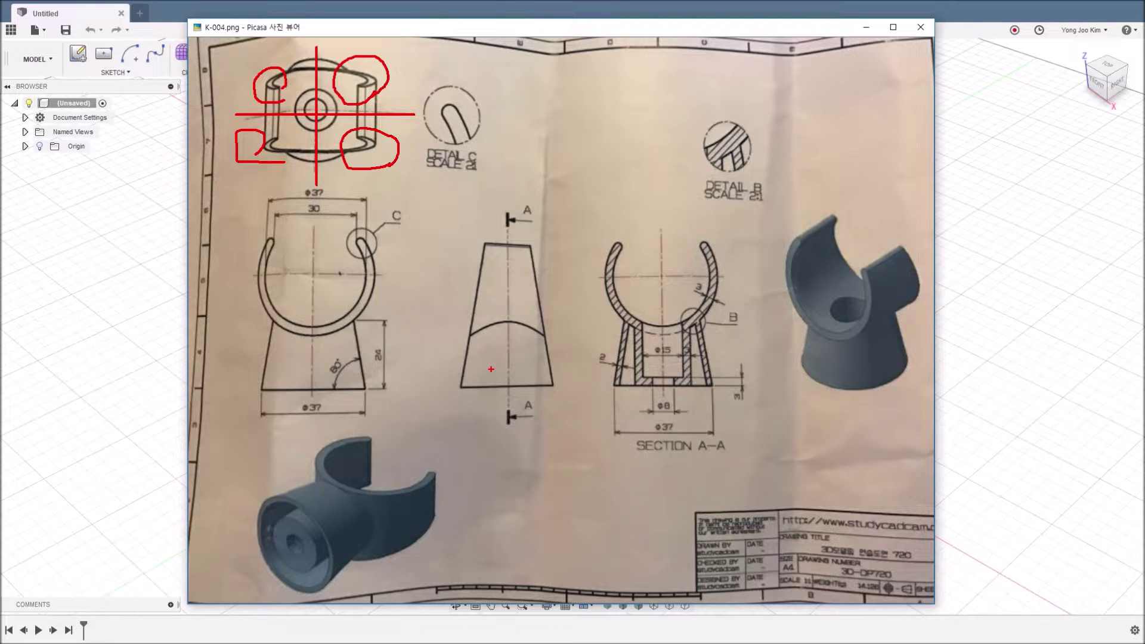
key(e)
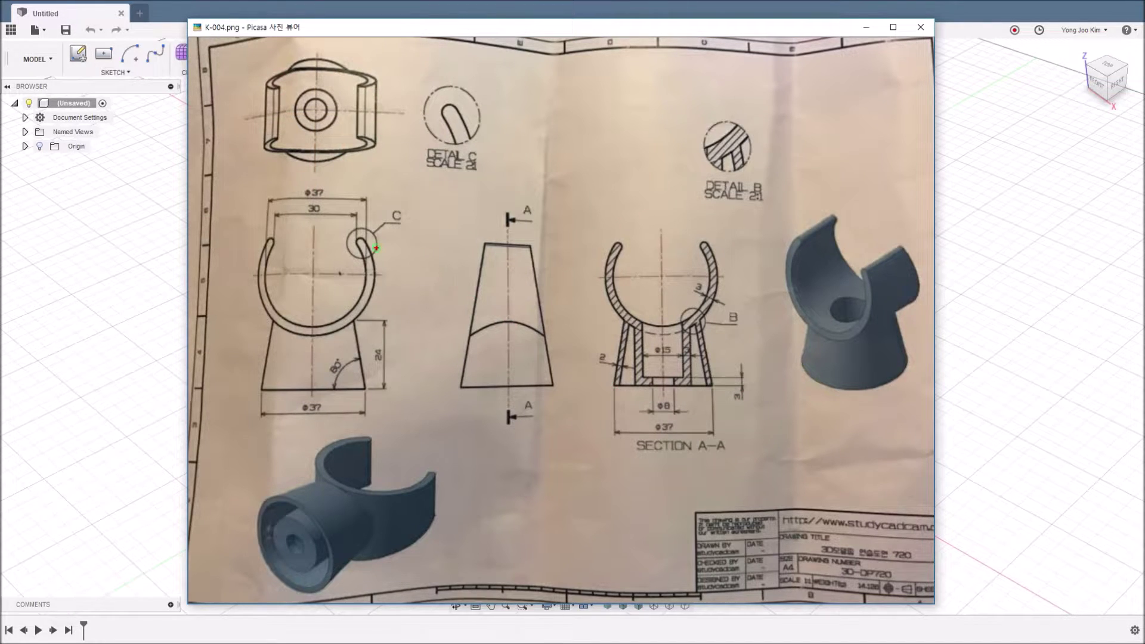
Circle detail C, clear it, and close the Picasa reference drawing
drag(376, 248, 382, 245)
key(Escape)
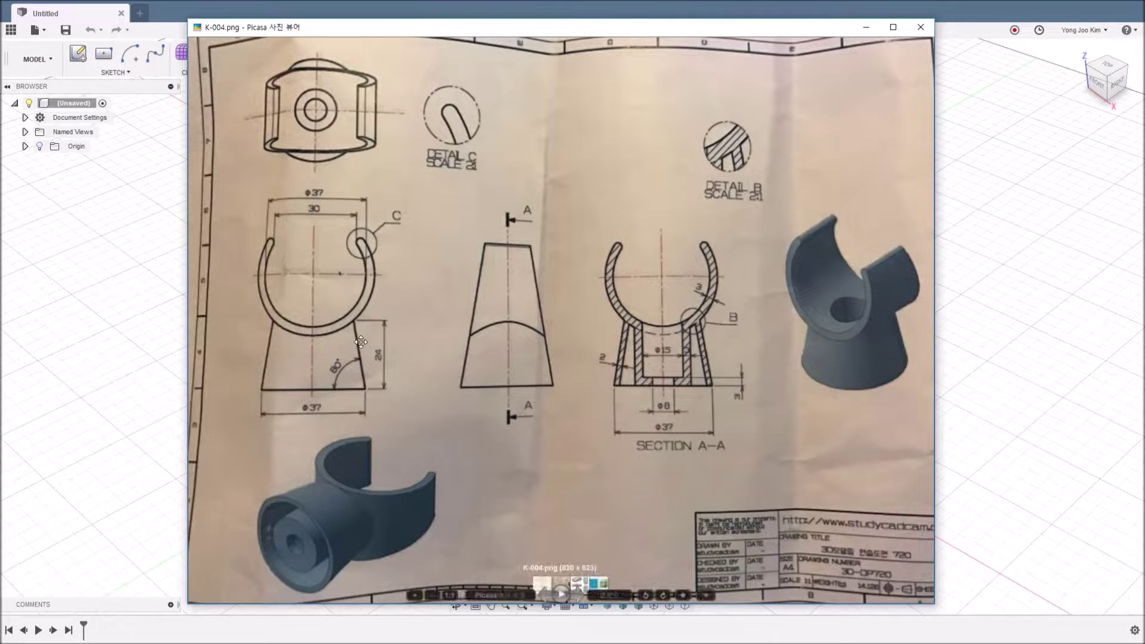
key(Escape)
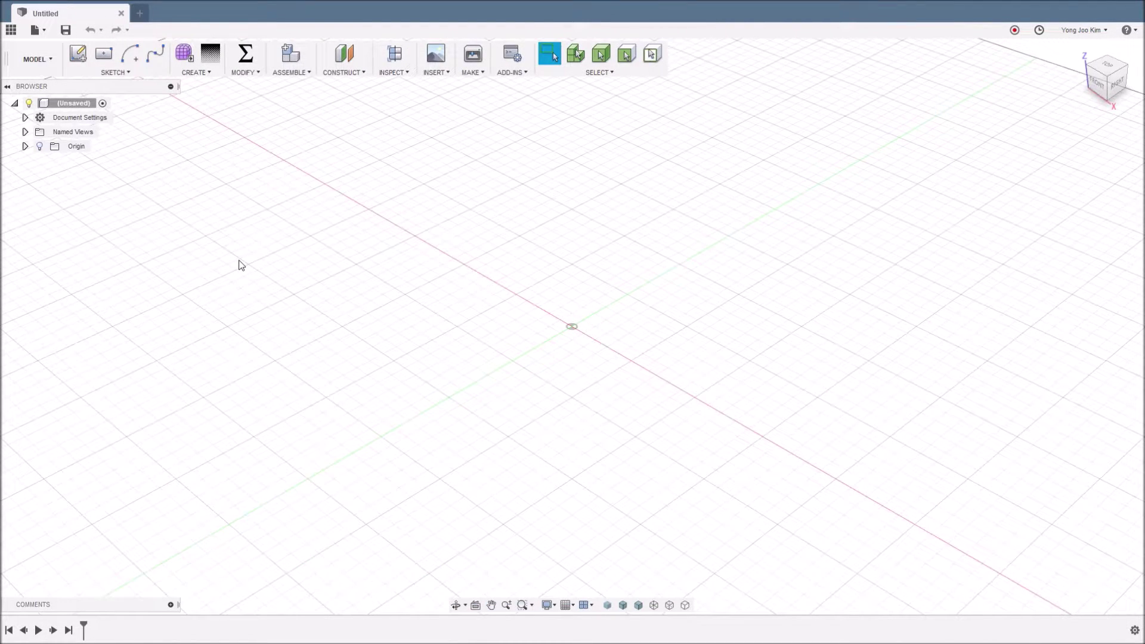
Create a new sketch on the front XZ plane and pick the circle tool
click(84, 58)
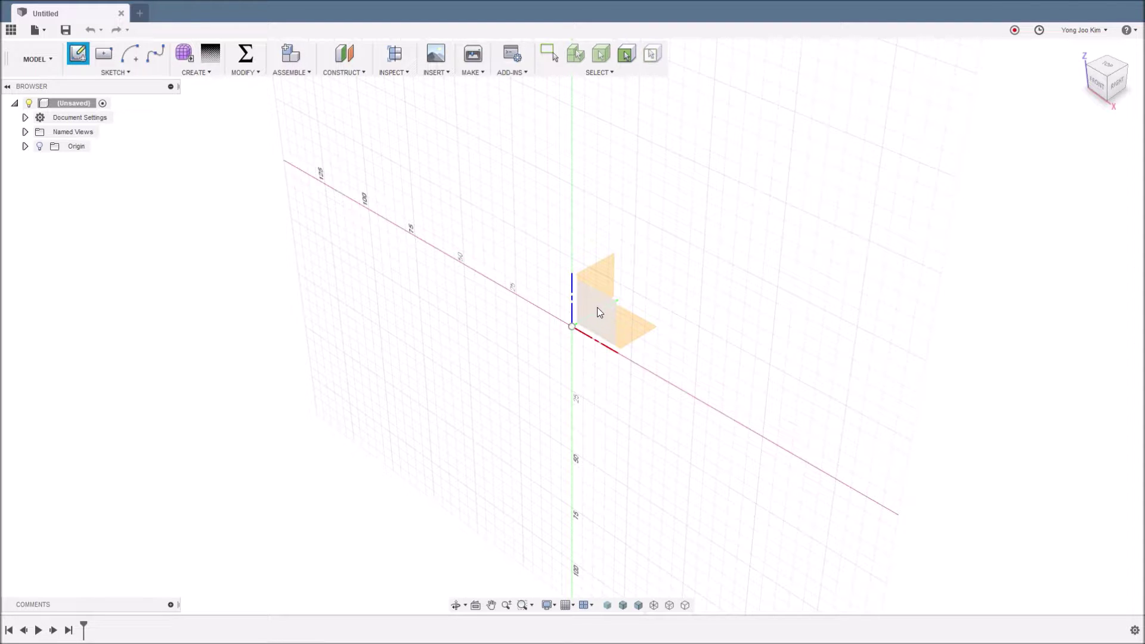
click(599, 308)
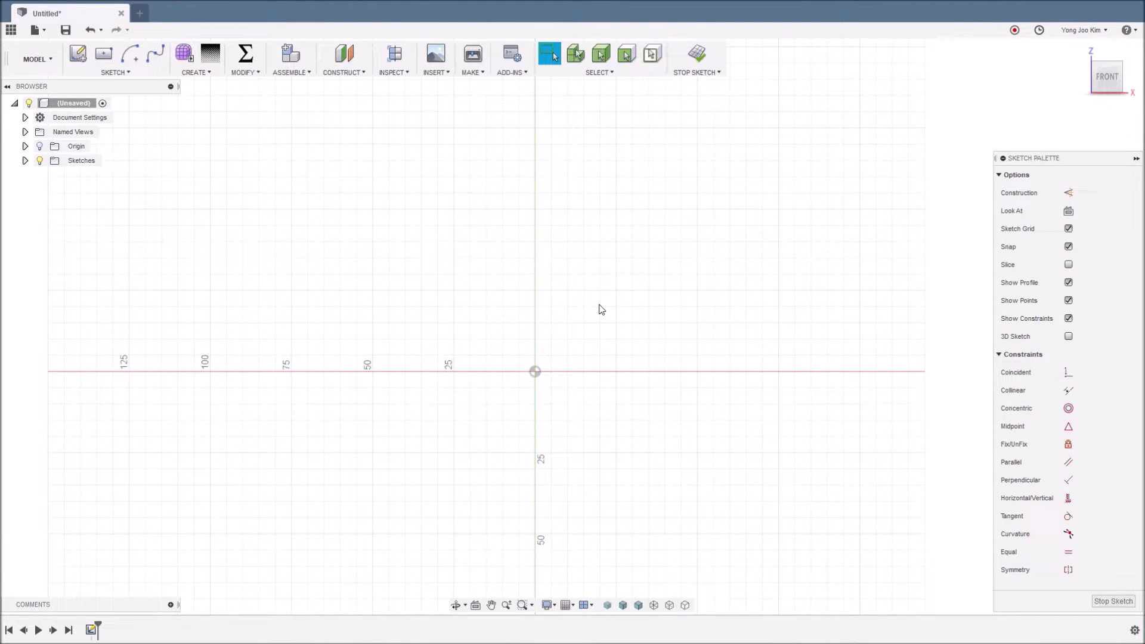
middle_drag(598, 305, 572, 256)
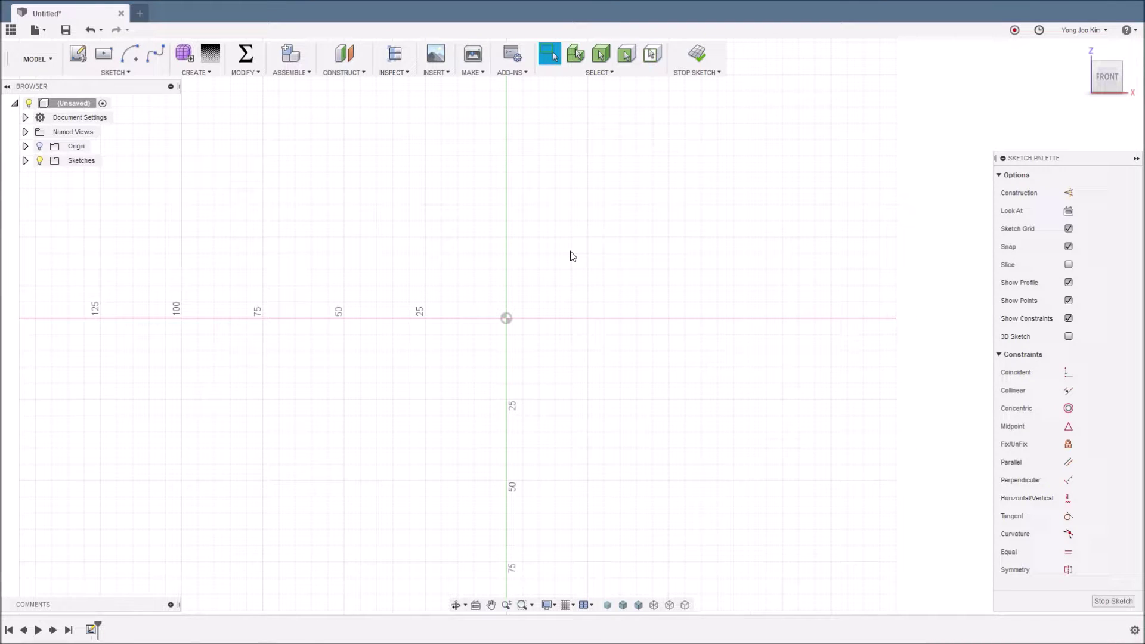
key(c)
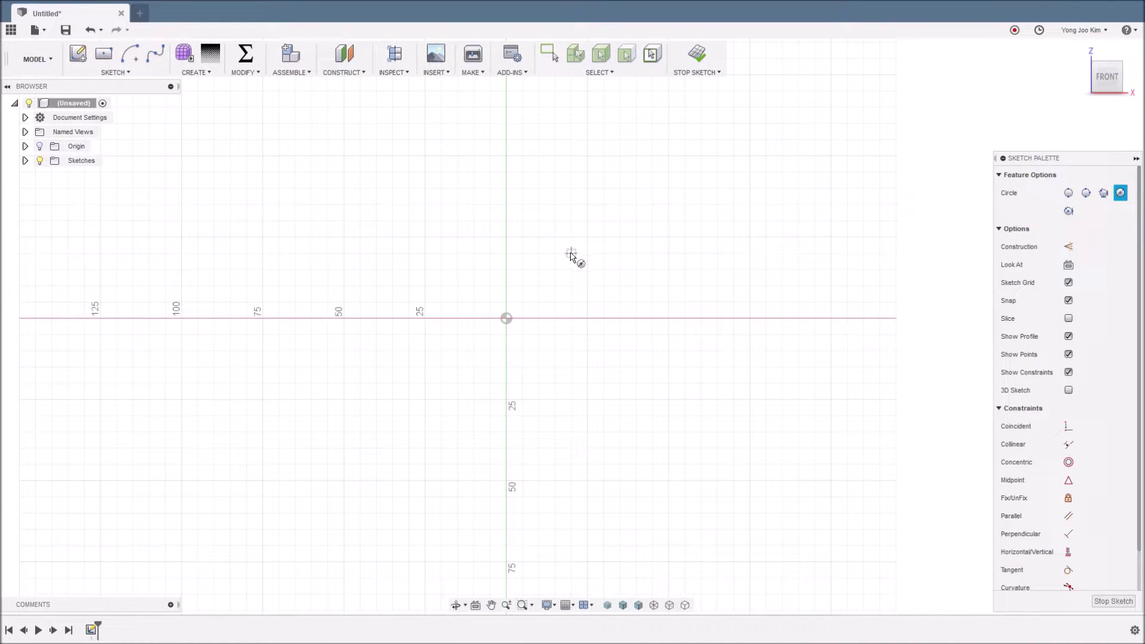
Draw a Ø37 mm circle centred on the sketch origin
click(506, 318)
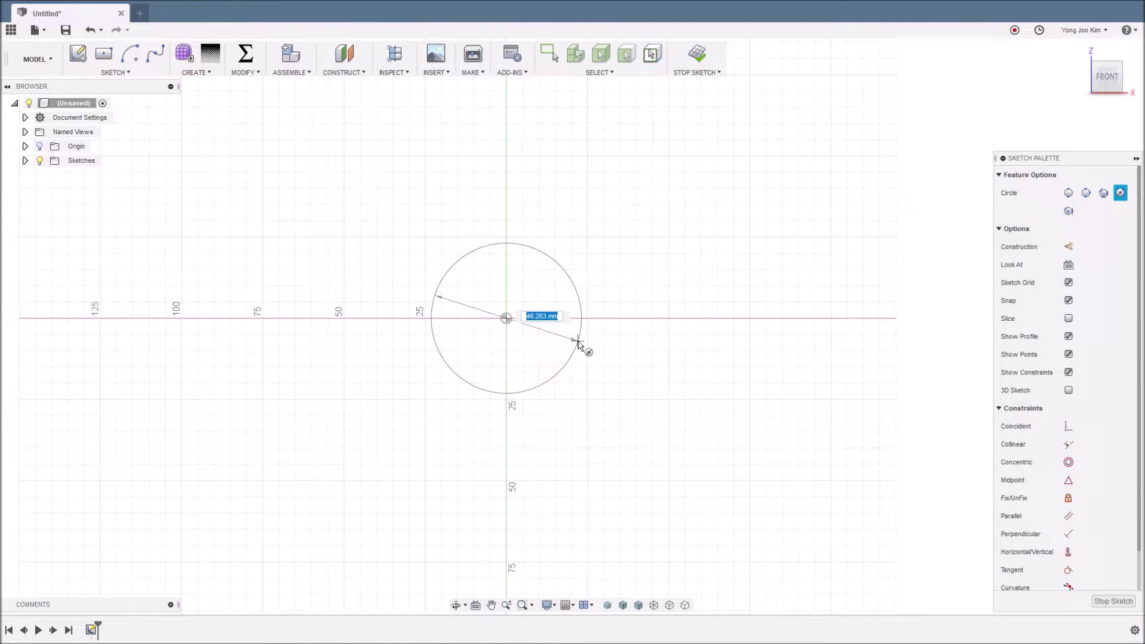
text(37)
key(Return)
key(Escape)
scroll(580, 346, up, 3)
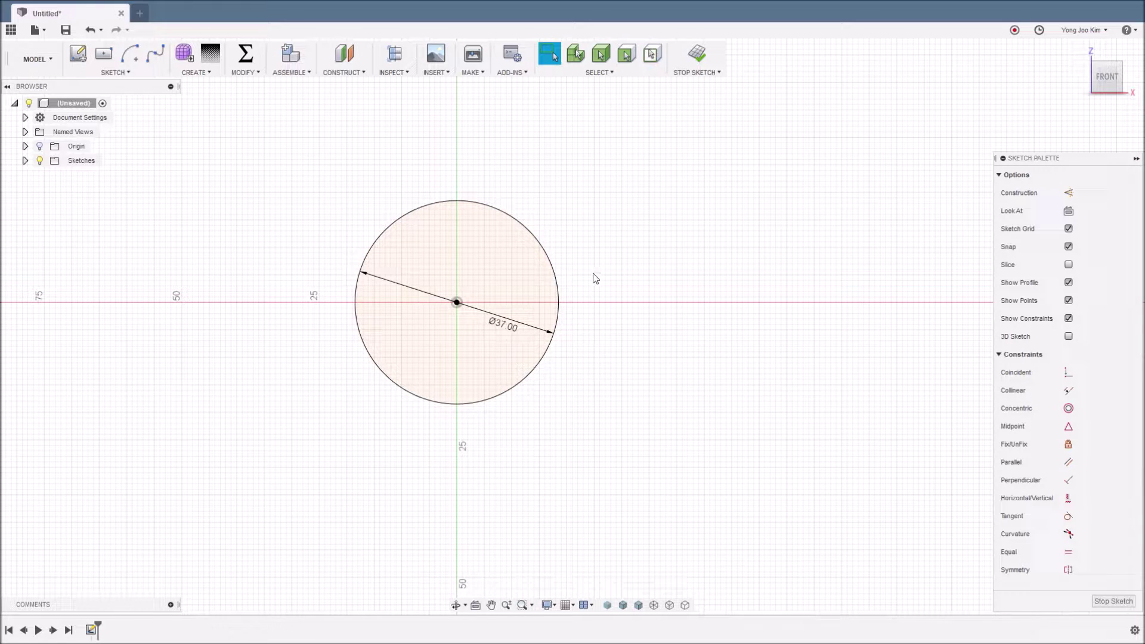
Offset the Ø37 circle outward by 3 mm to form the ring, repositioning the 3.00 label
key(o)
click(549, 256)
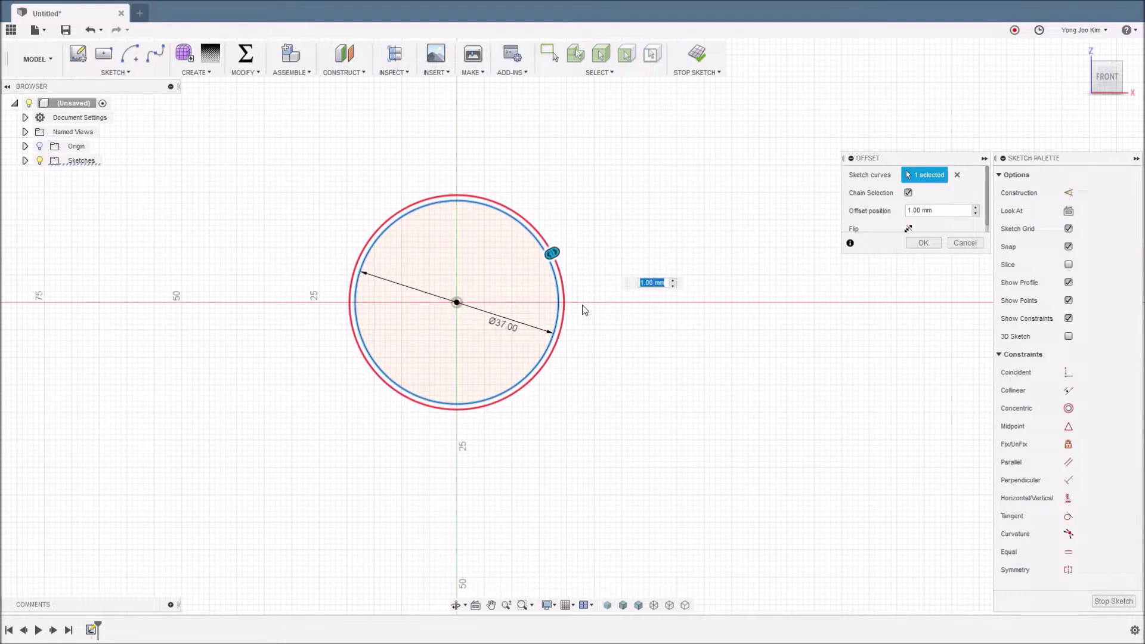
text(3)
key(Return)
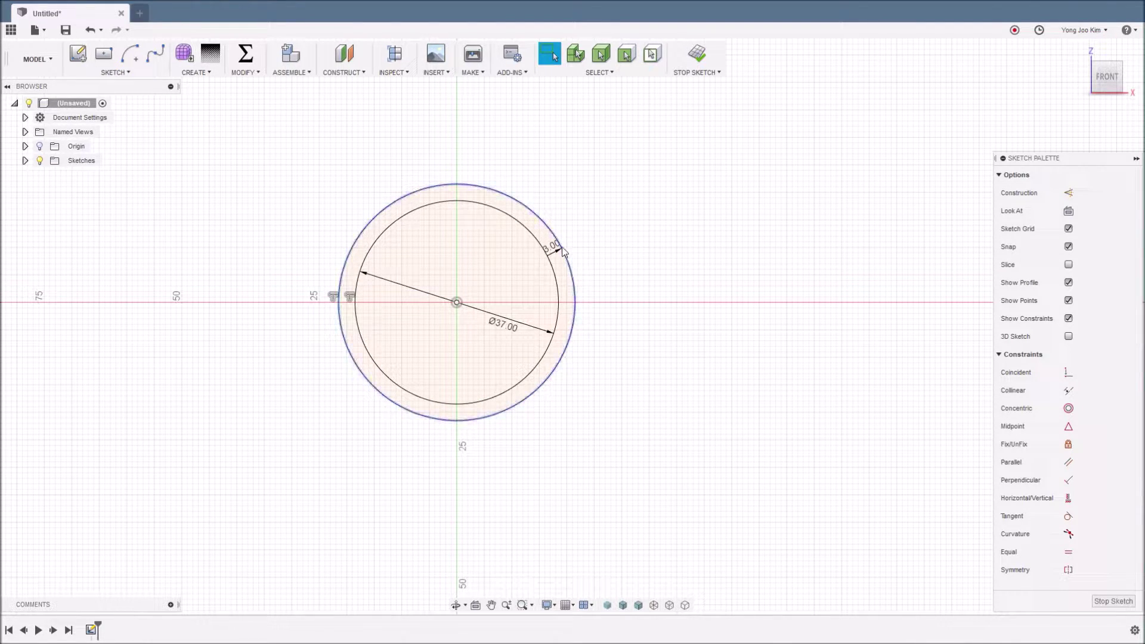
drag(551, 247, 562, 272)
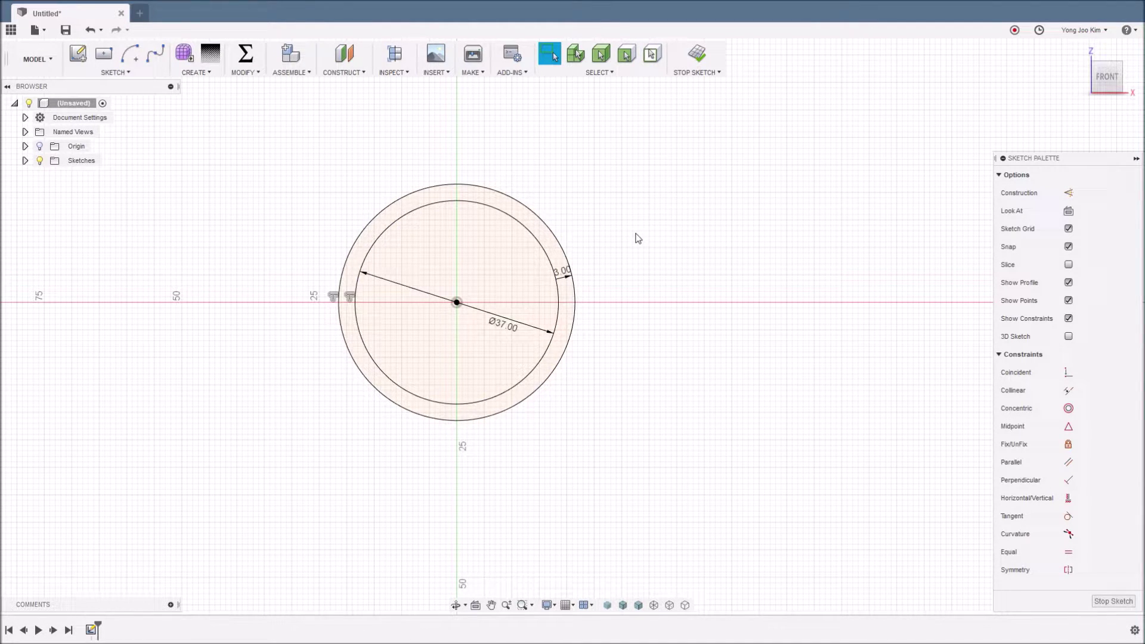
scroll(602, 244, up, 2)
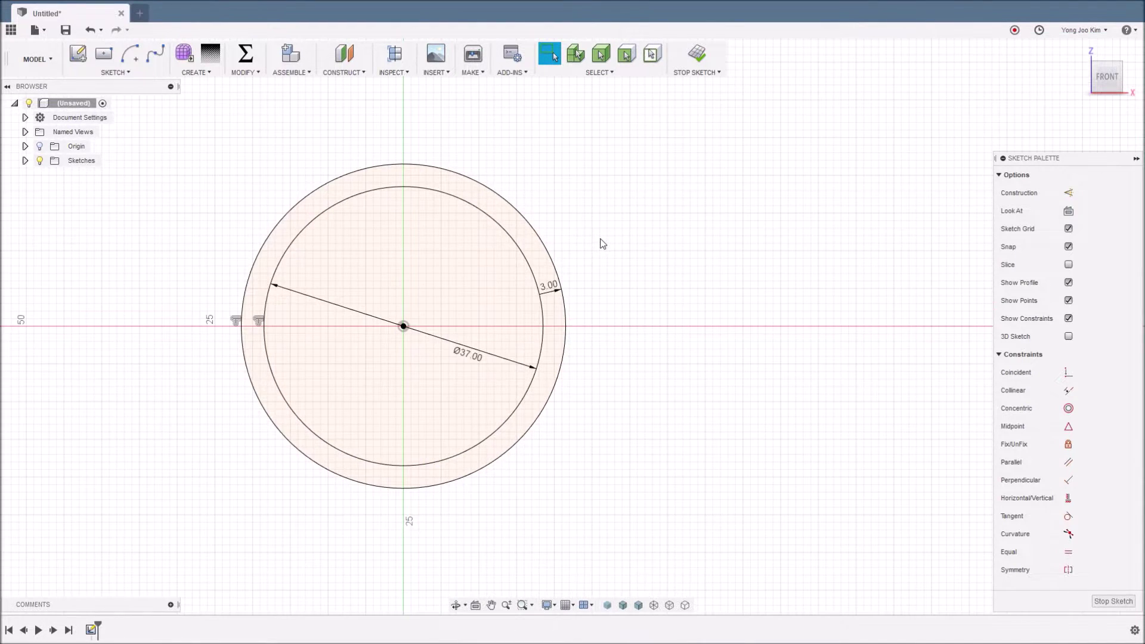
middle_drag(616, 246, 639, 248)
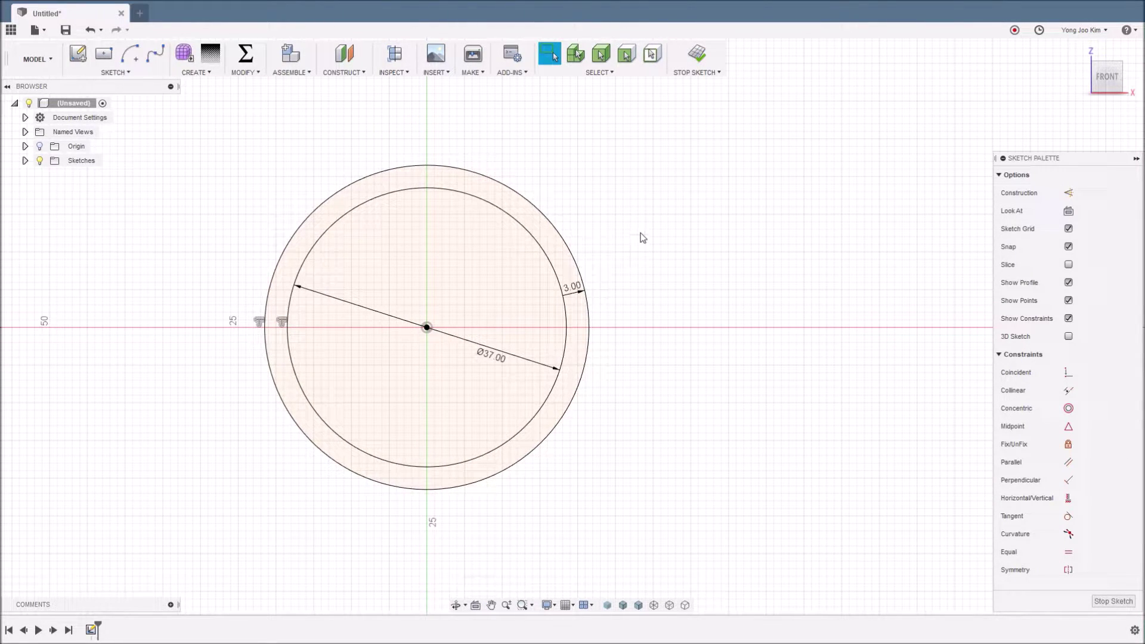
Draw a short radial line from the inner circle to the outer circle
key(e)
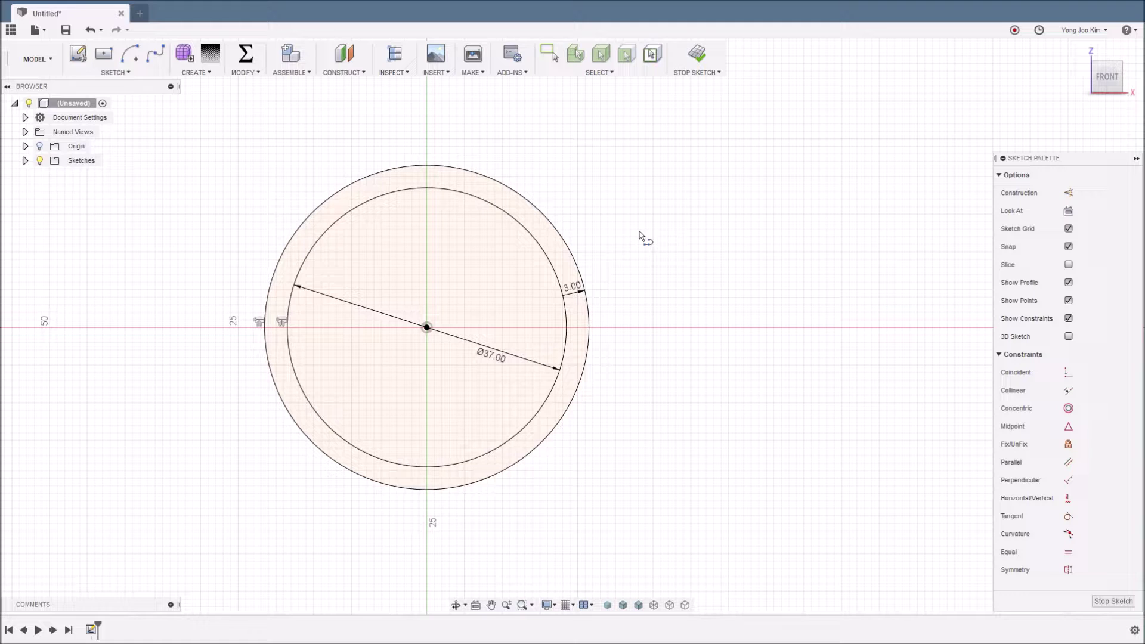
click(523, 226)
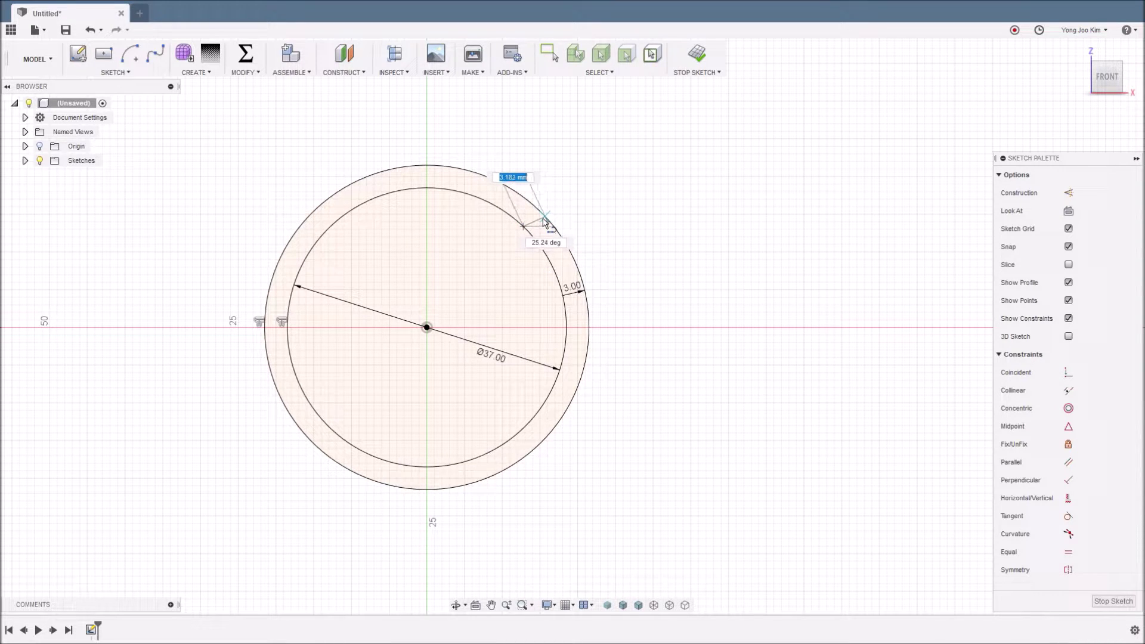
click(544, 217)
key(Escape)
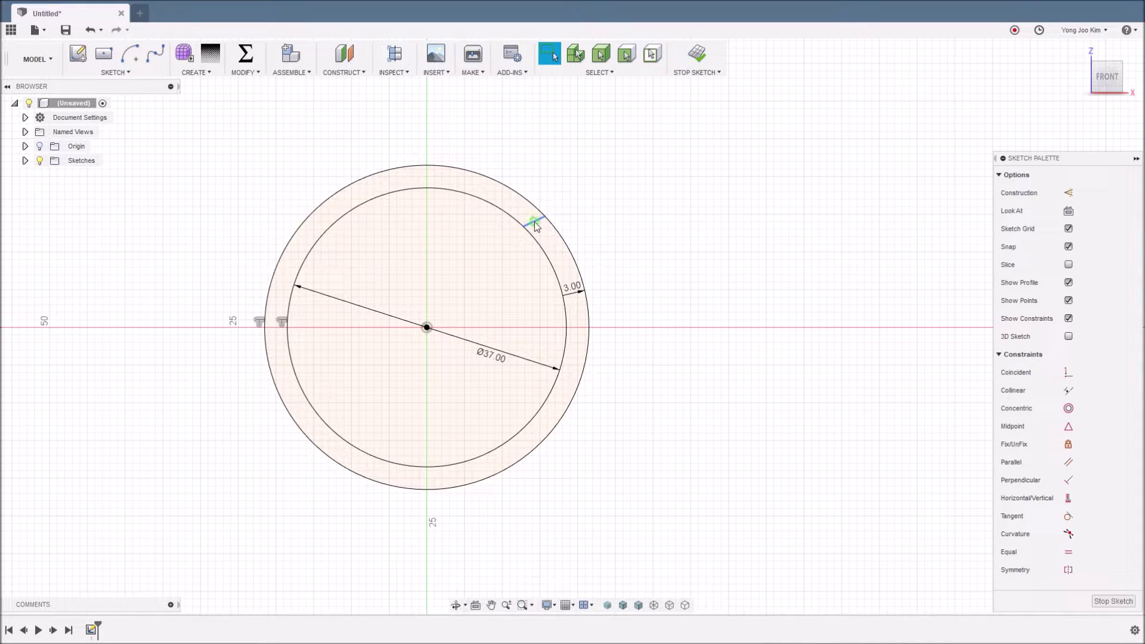
click(534, 239)
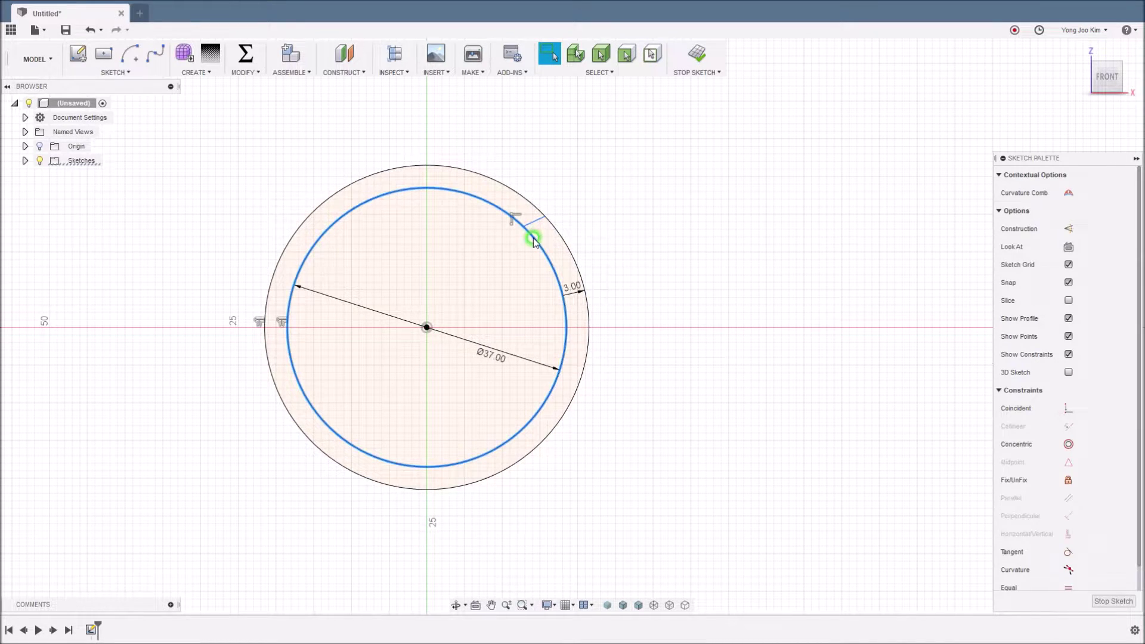
click(556, 224)
click(586, 218)
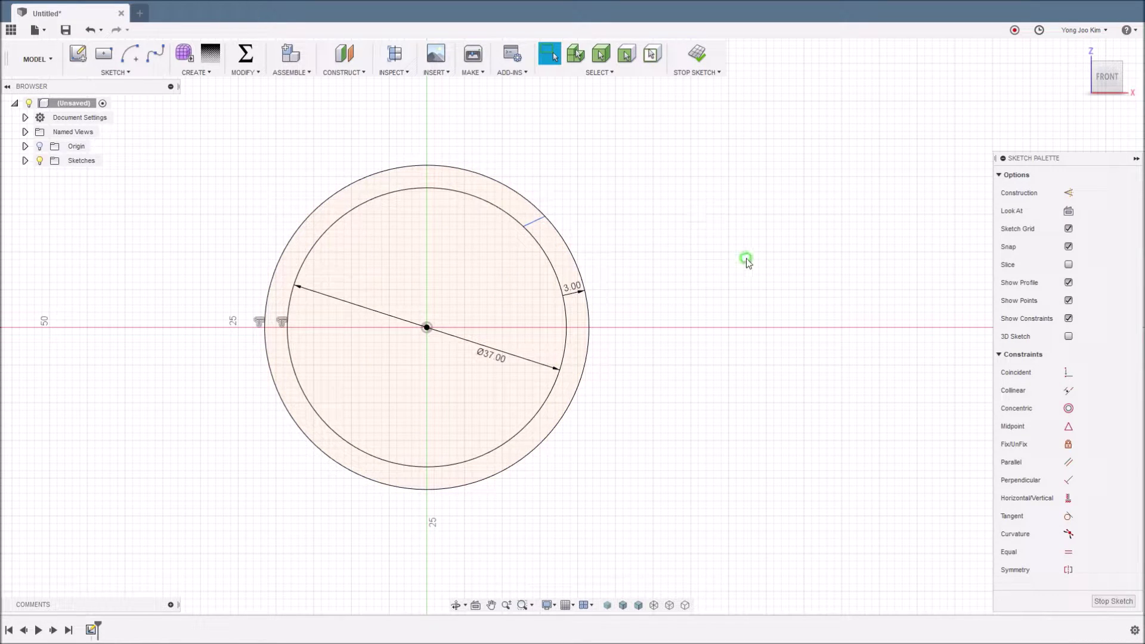
Make the short line's end coincident with the outer circle and slide it along the ring
click(1067, 375)
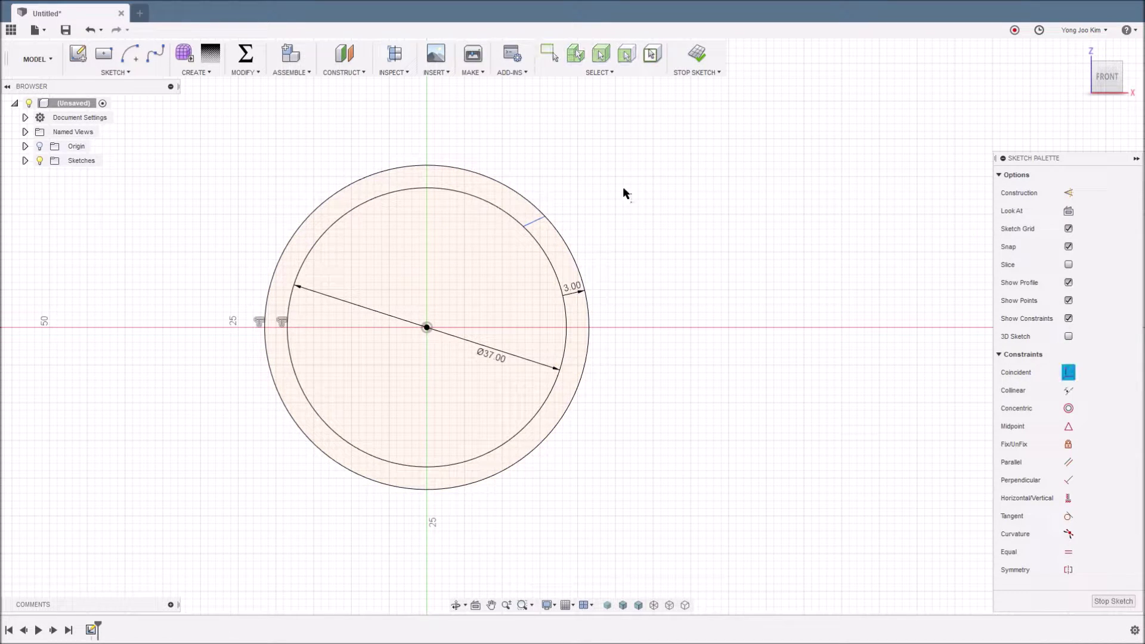
click(528, 222)
click(427, 327)
key(Escape)
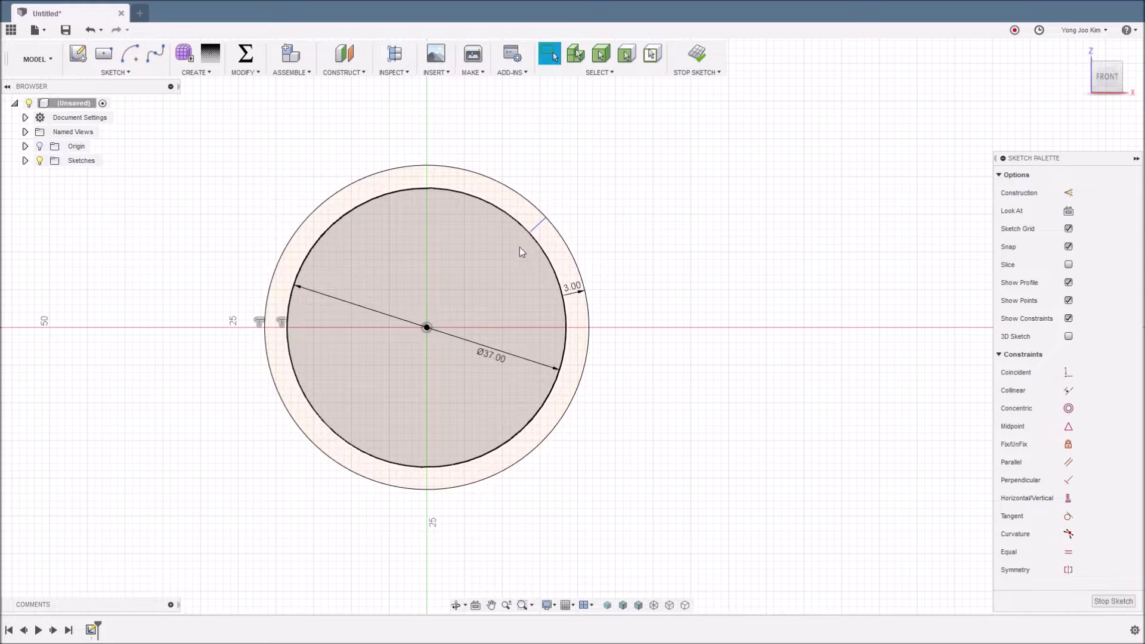
mouse_move(536, 225)
mouse_down()
mouse_move(455, 177)
mouse_move(550, 222)
mouse_up()
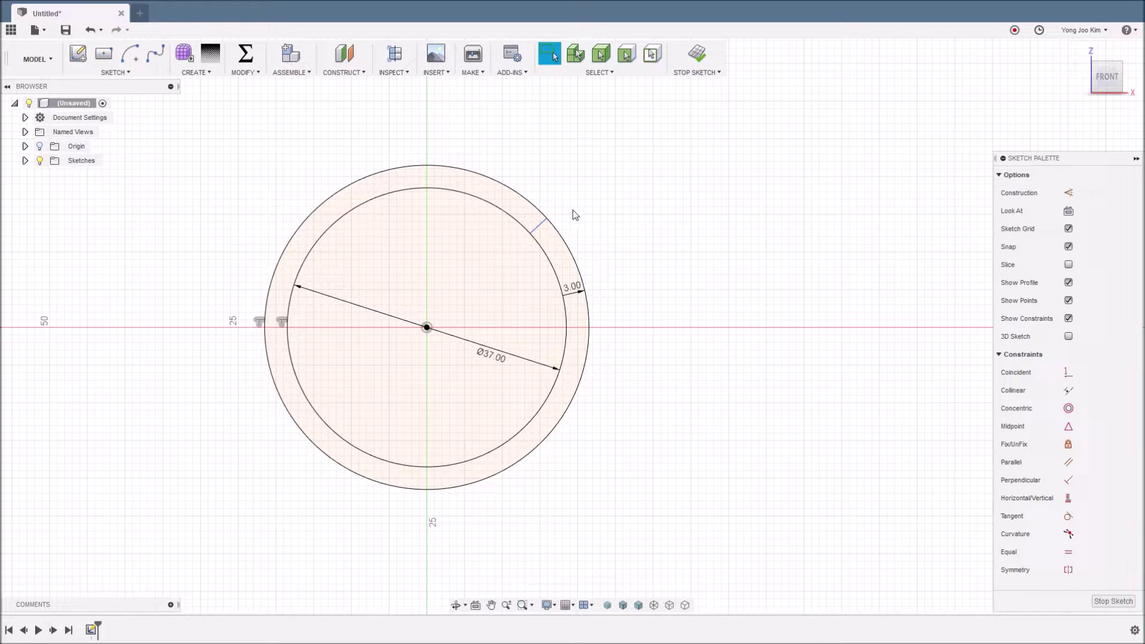
scroll(573, 215, up, 1)
scroll(574, 214, up, 2)
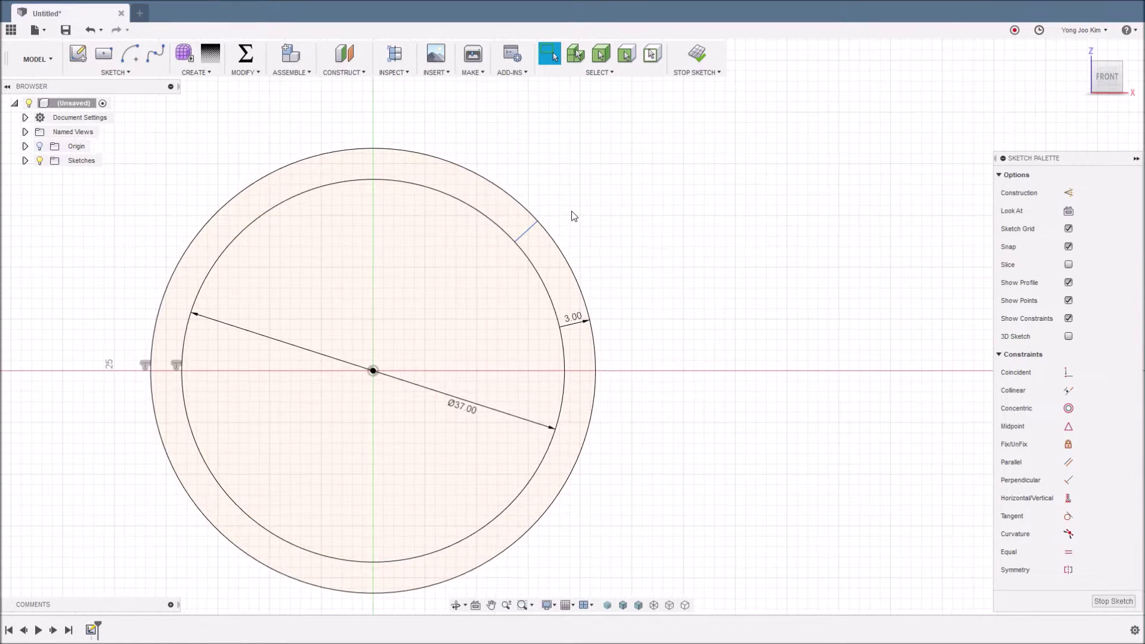
click(525, 232)
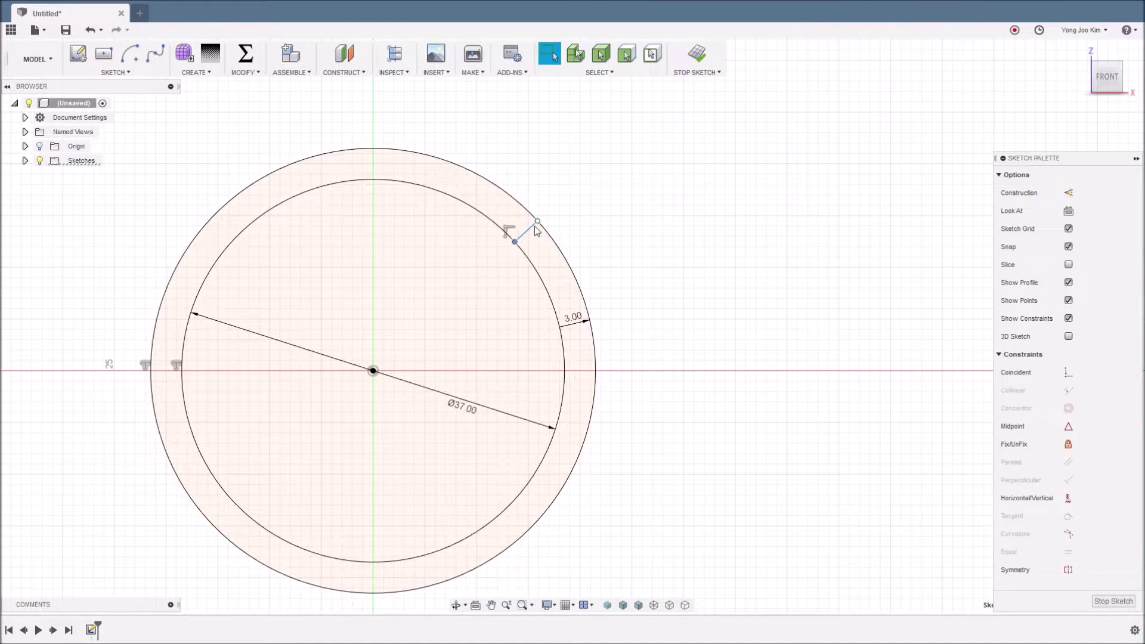
click(595, 218)
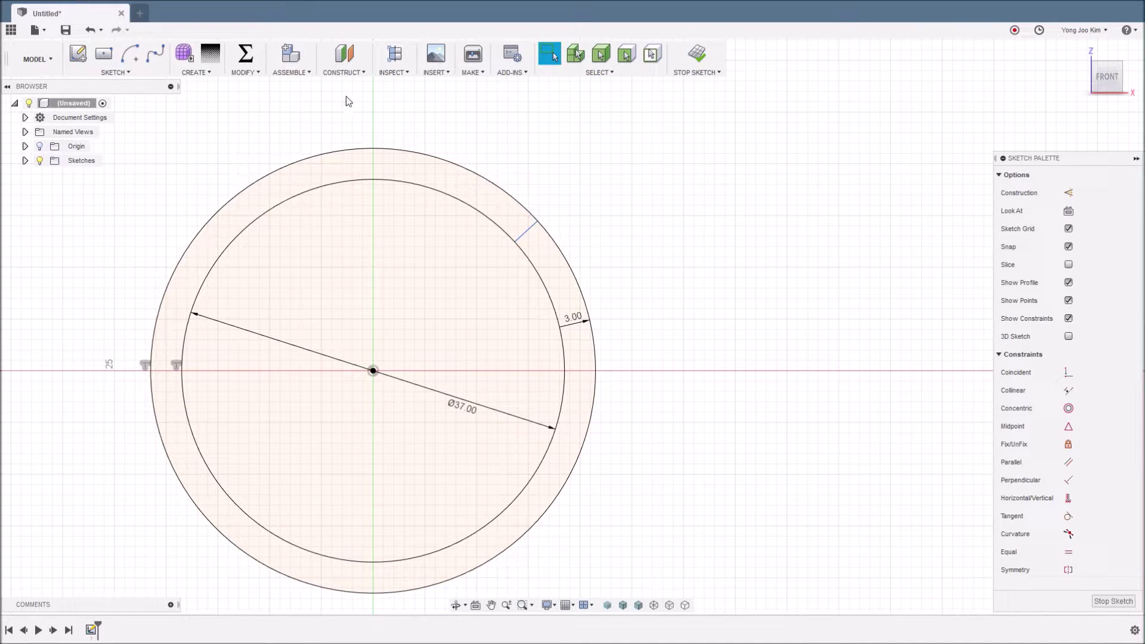
click(139, 74)
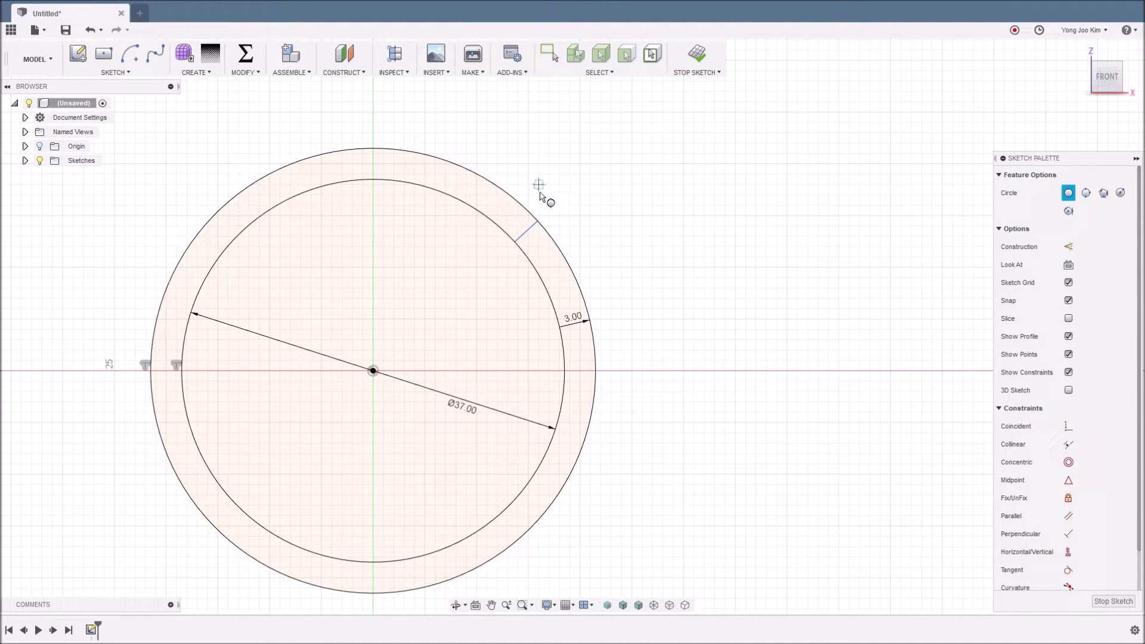
Draw a small 3 mm two-point circle on the inner circle at the short line
click(516, 241)
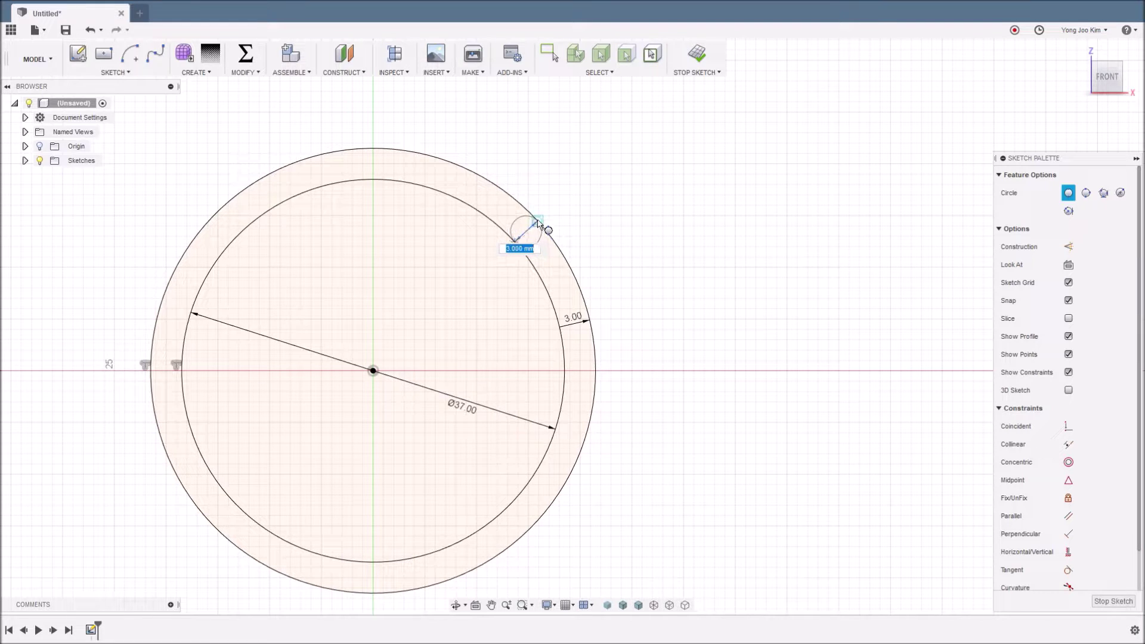
click(538, 223)
key(Escape)
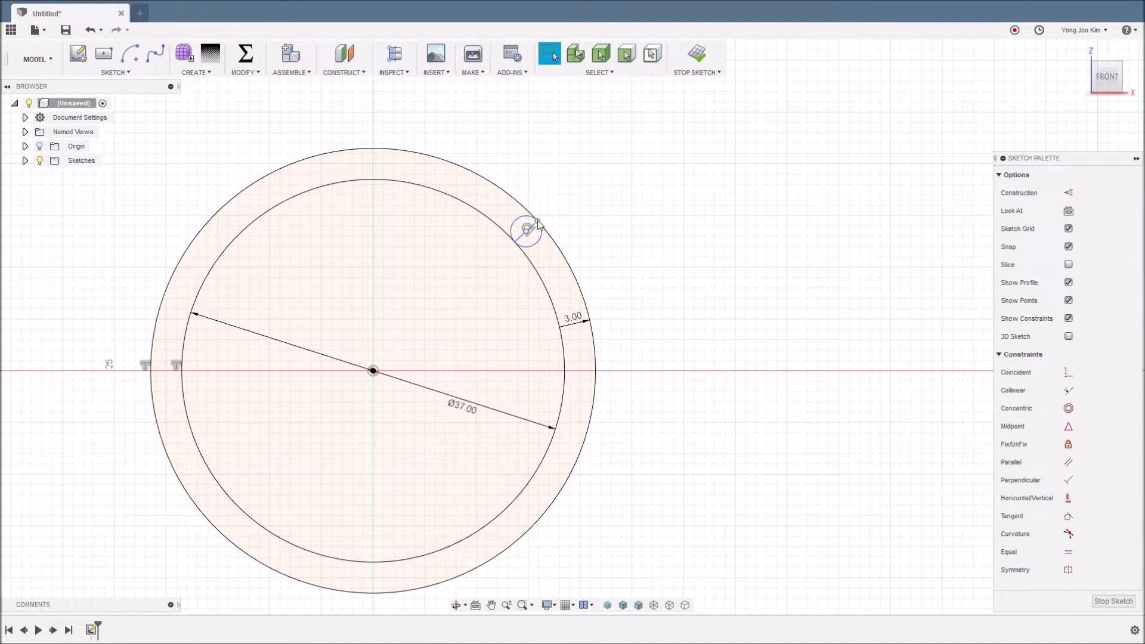
scroll(549, 217, up, 2)
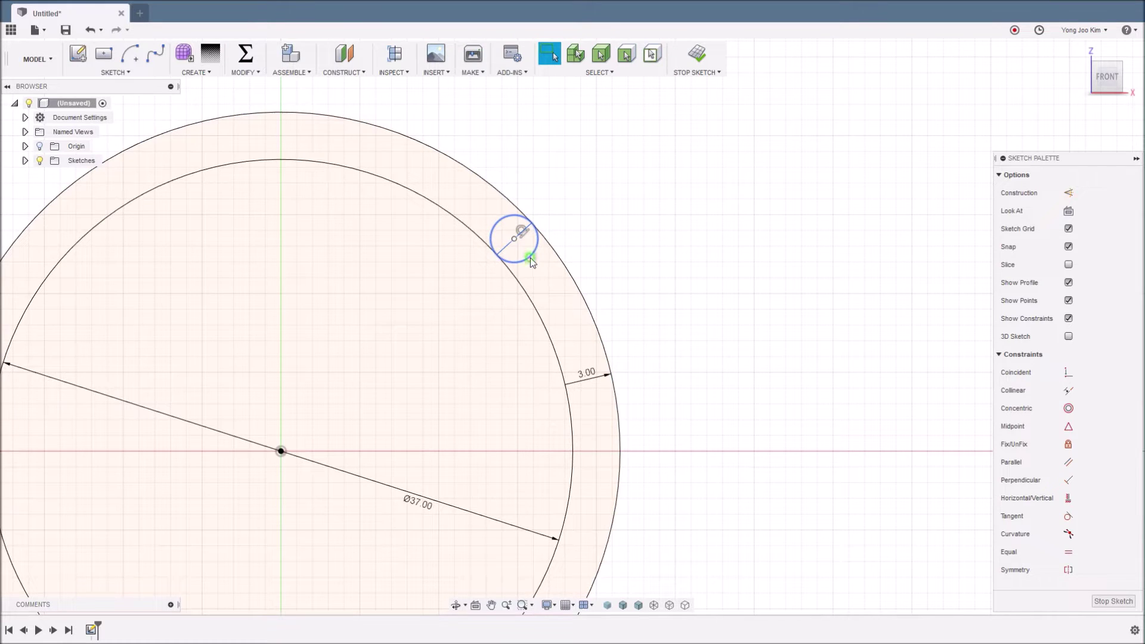
click(517, 280)
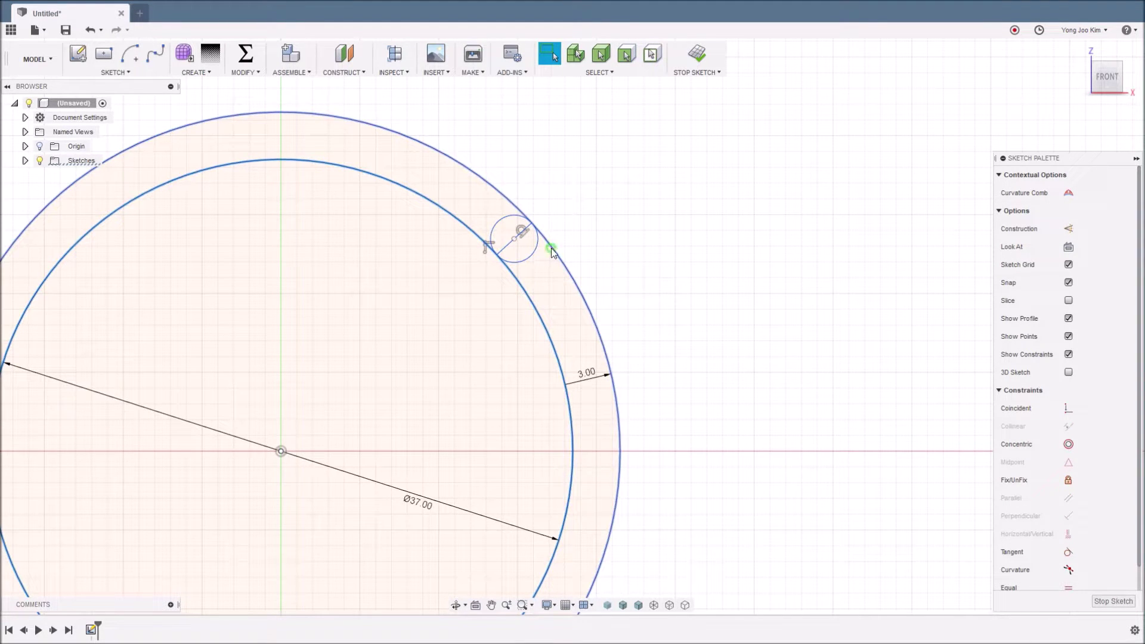
click(551, 250)
click(596, 236)
Start a sketch dimension from the ring's centre point
scroll(599, 236, down, 2)
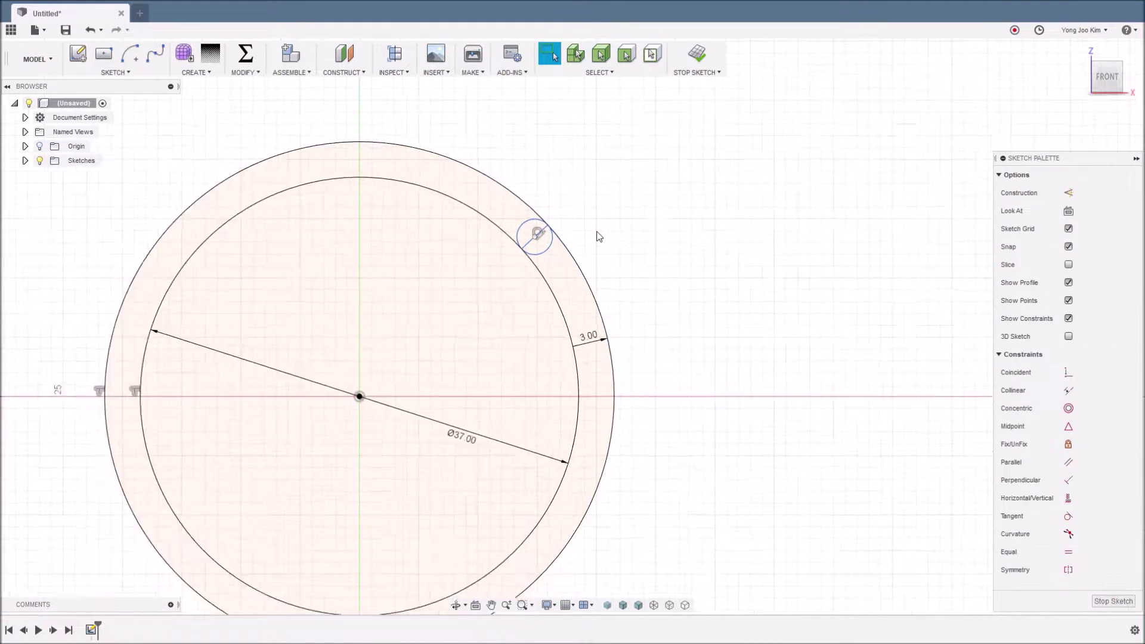
scroll(599, 236, down, 1)
scroll(621, 237, down, 1)
scroll(644, 217, up, 1)
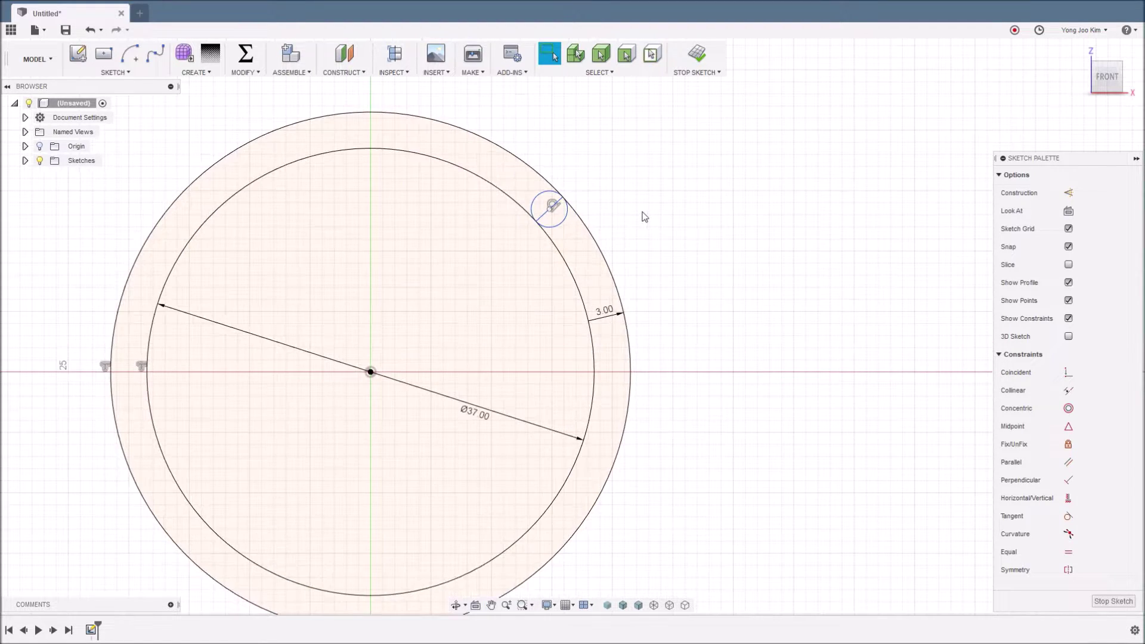
scroll(644, 216, up, 1)
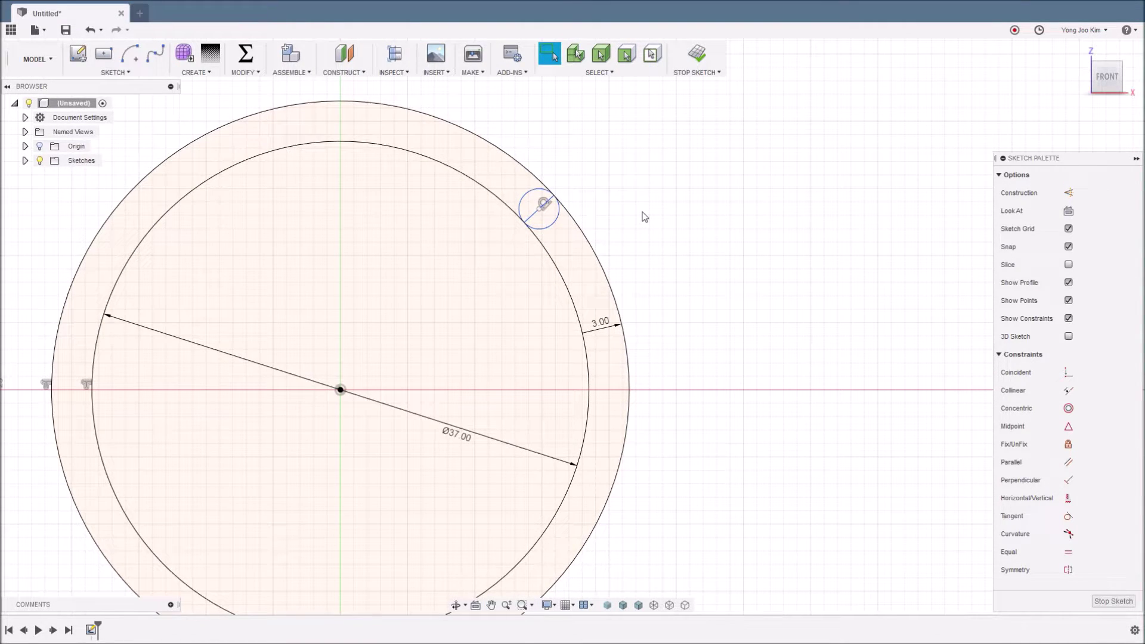
middle_drag(637, 204, 665, 254)
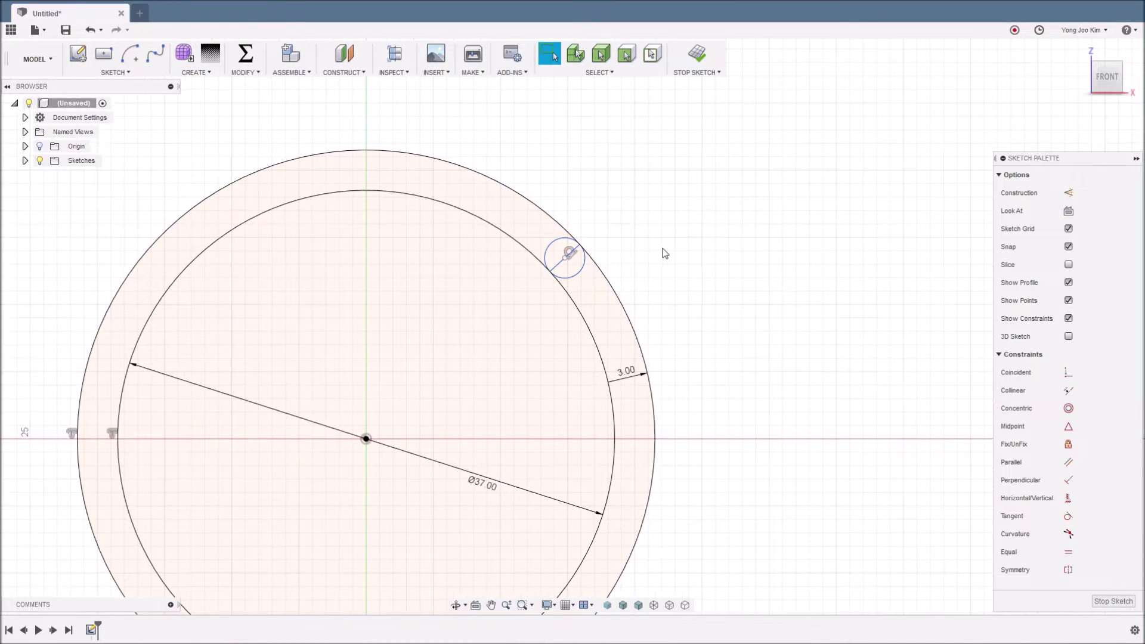
key(d)
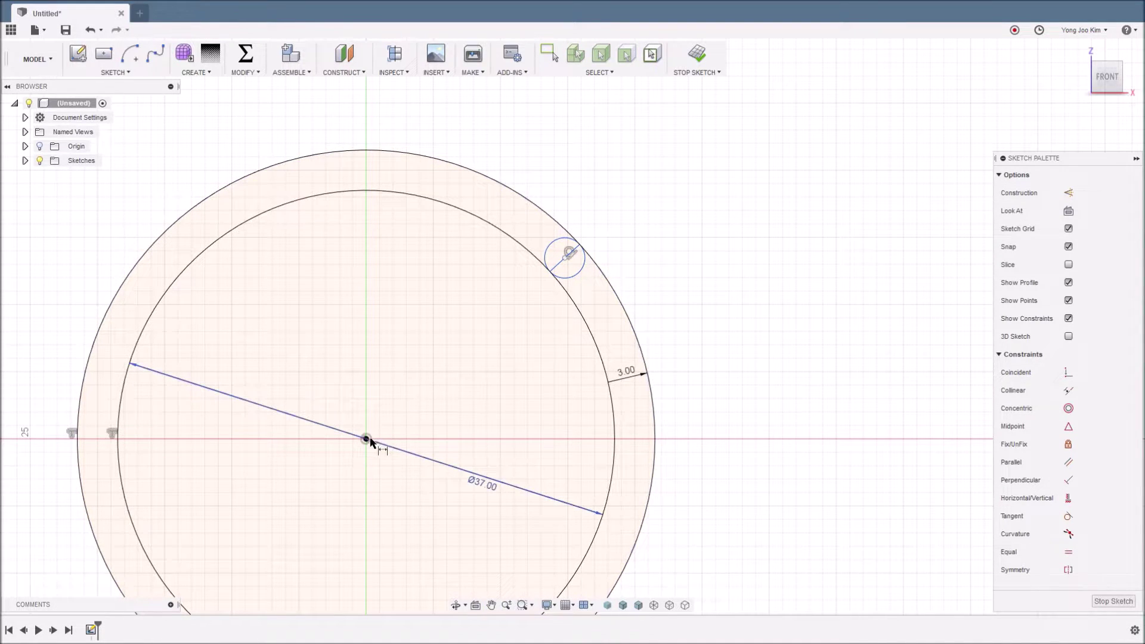
click(367, 439)
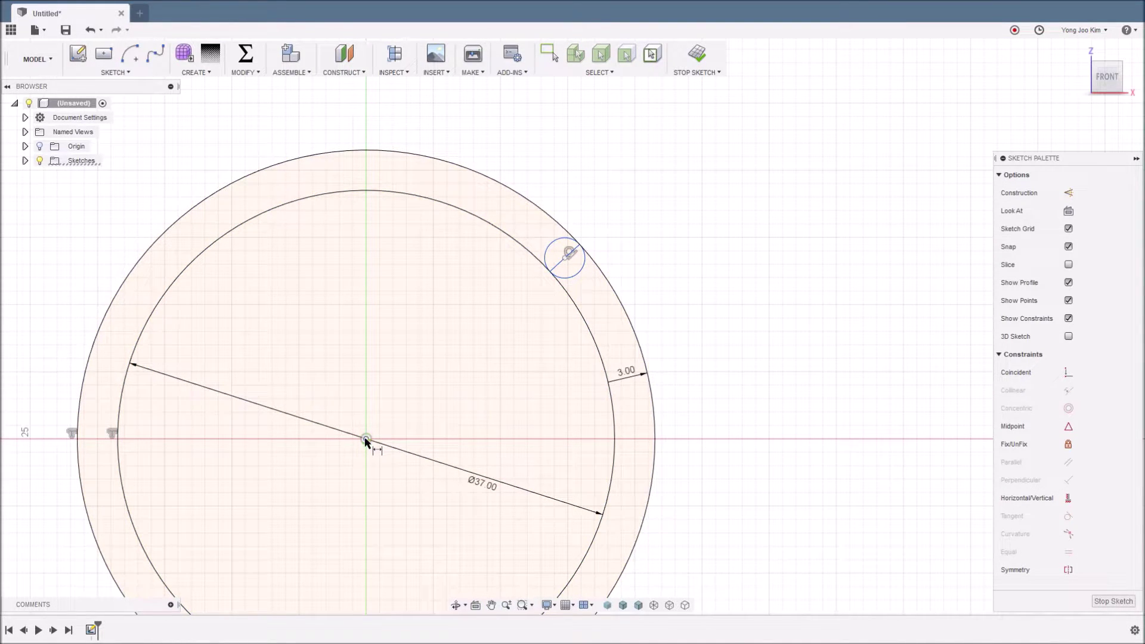
Dimension the small circle's point 15.00 mm (30/2) horizontally from the ring's centre
click(551, 272)
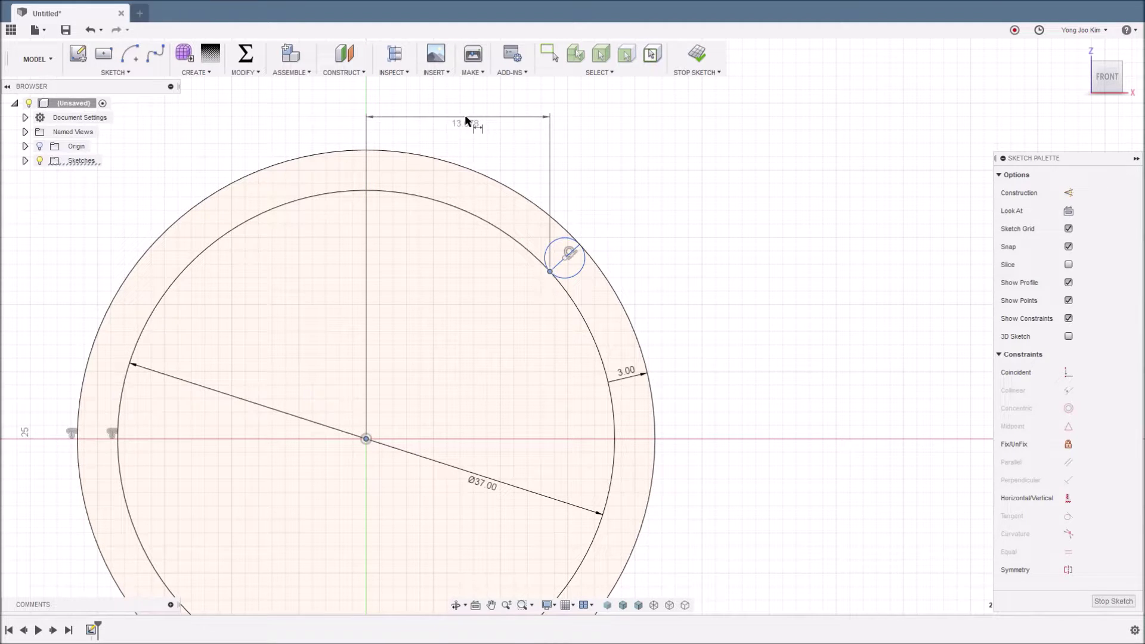
click(465, 121)
text(30/2)
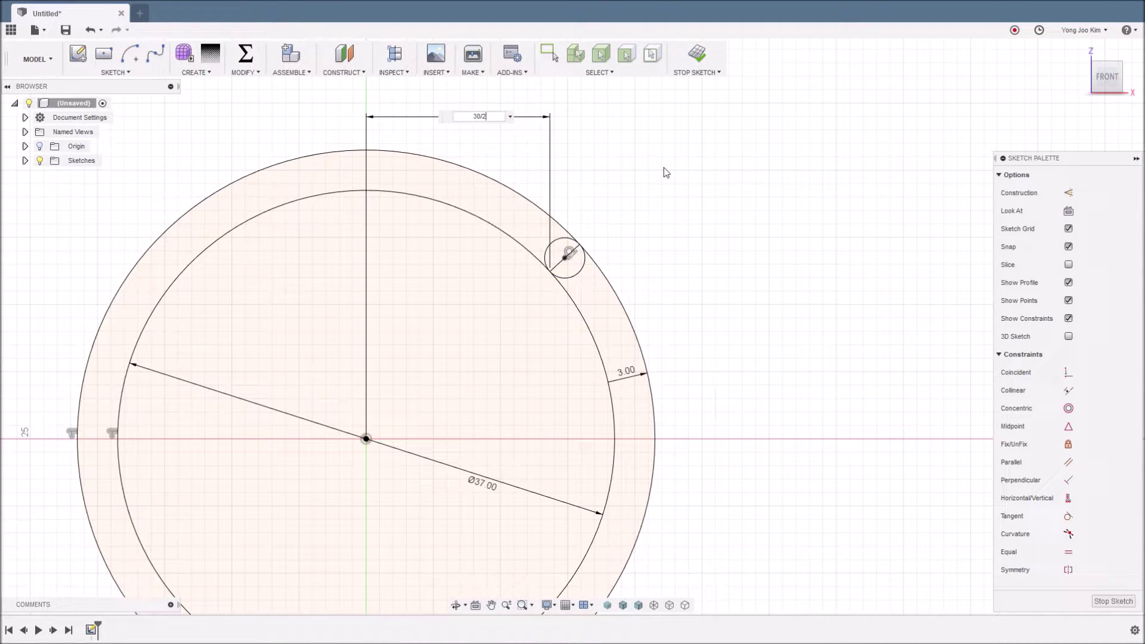
key(Return)
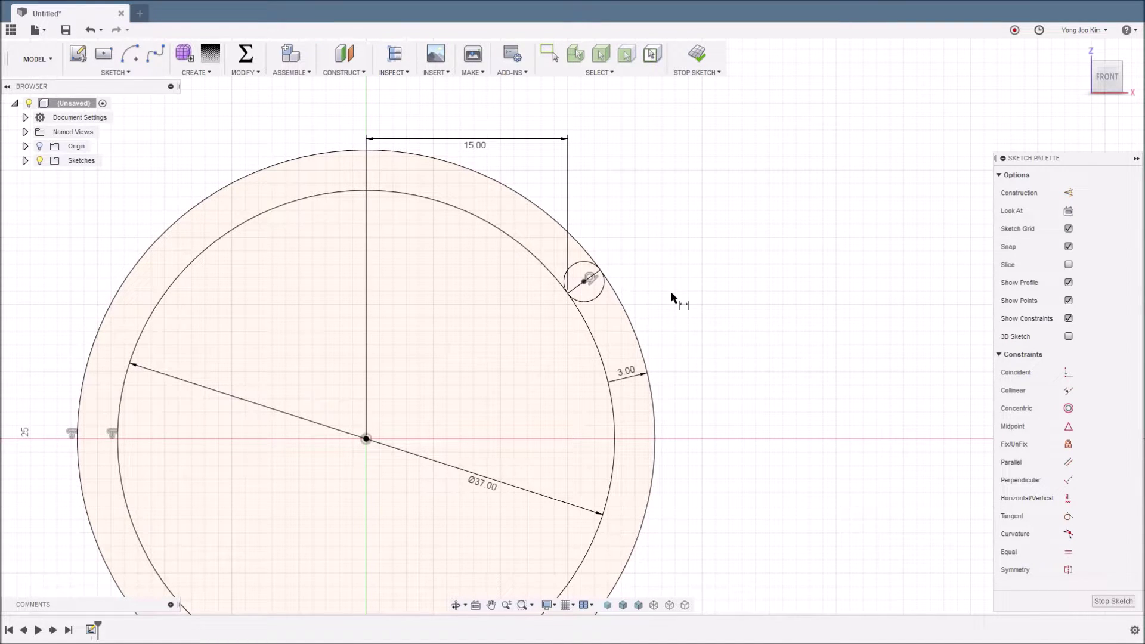
click(25, 160)
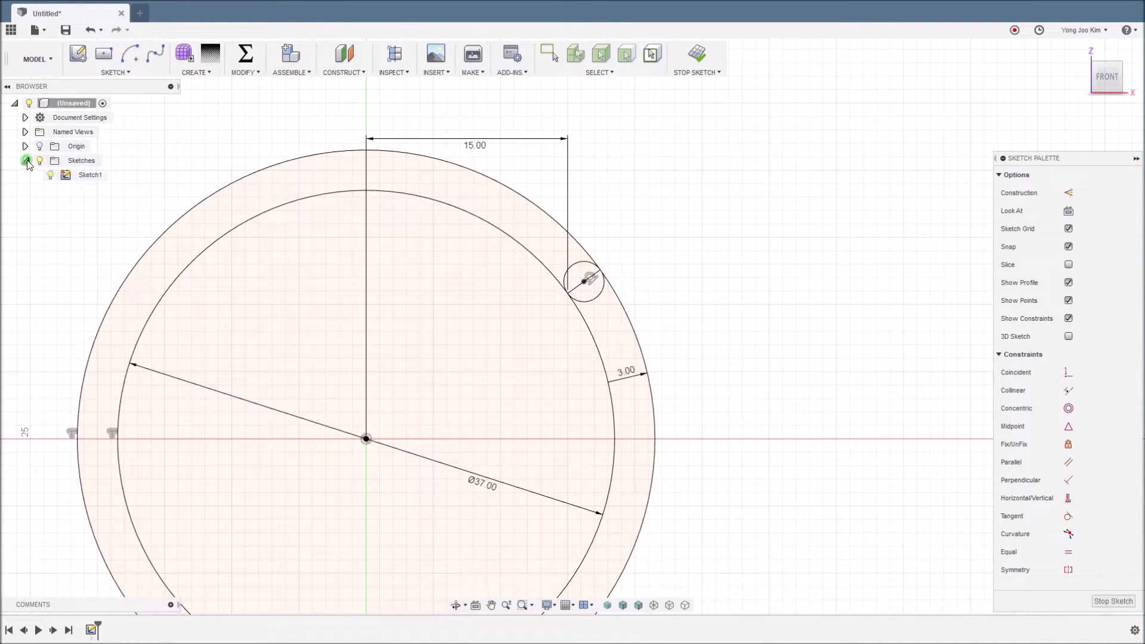
scroll(674, 298, down, 1)
scroll(686, 296, down, 1)
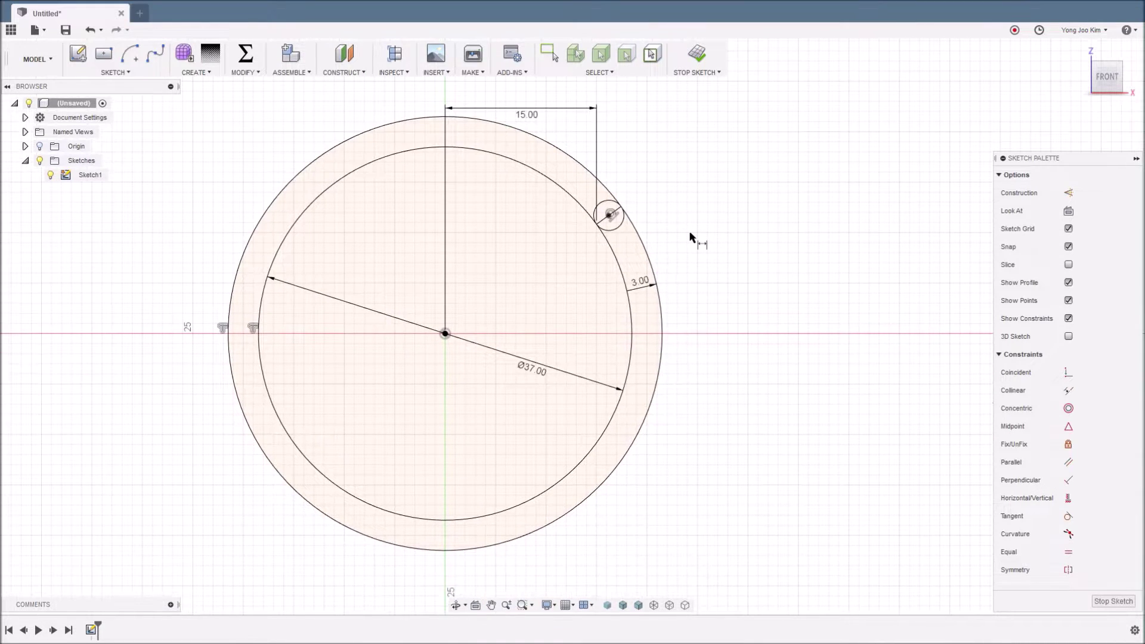
key(Escape)
click(687, 225)
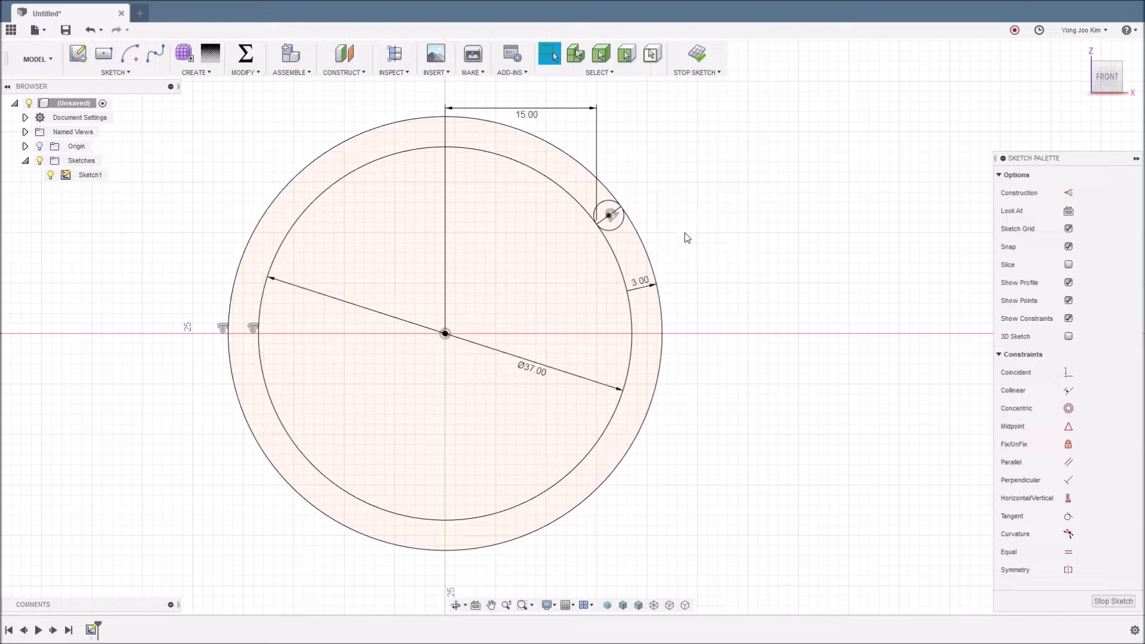
scroll(686, 233, up, 1)
scroll(697, 206, up, 1)
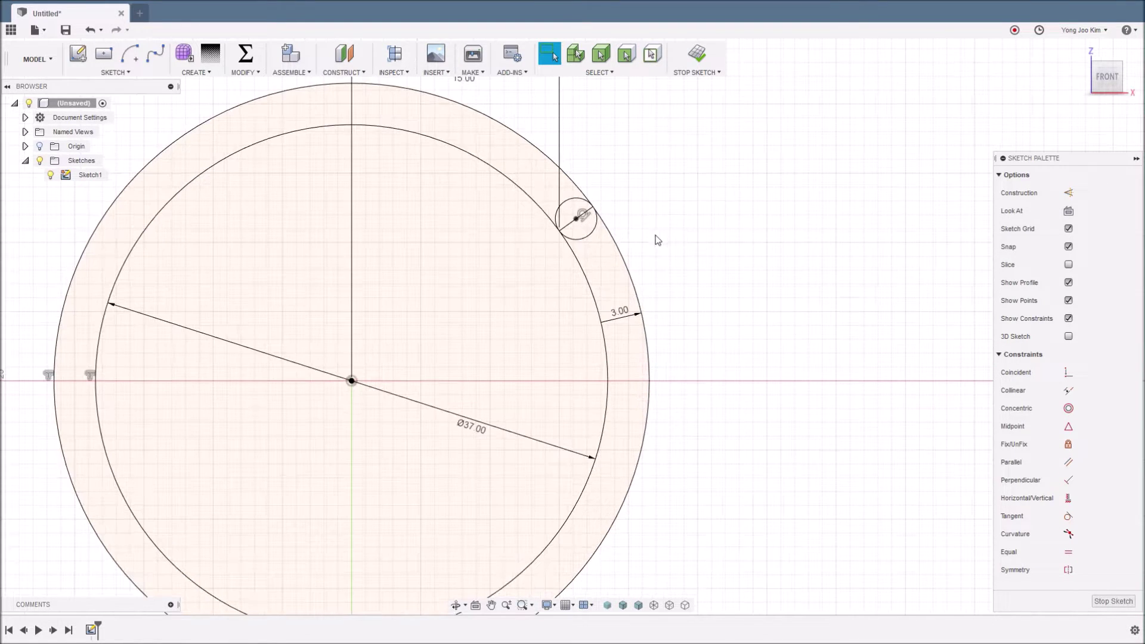
key(t)
click(590, 242)
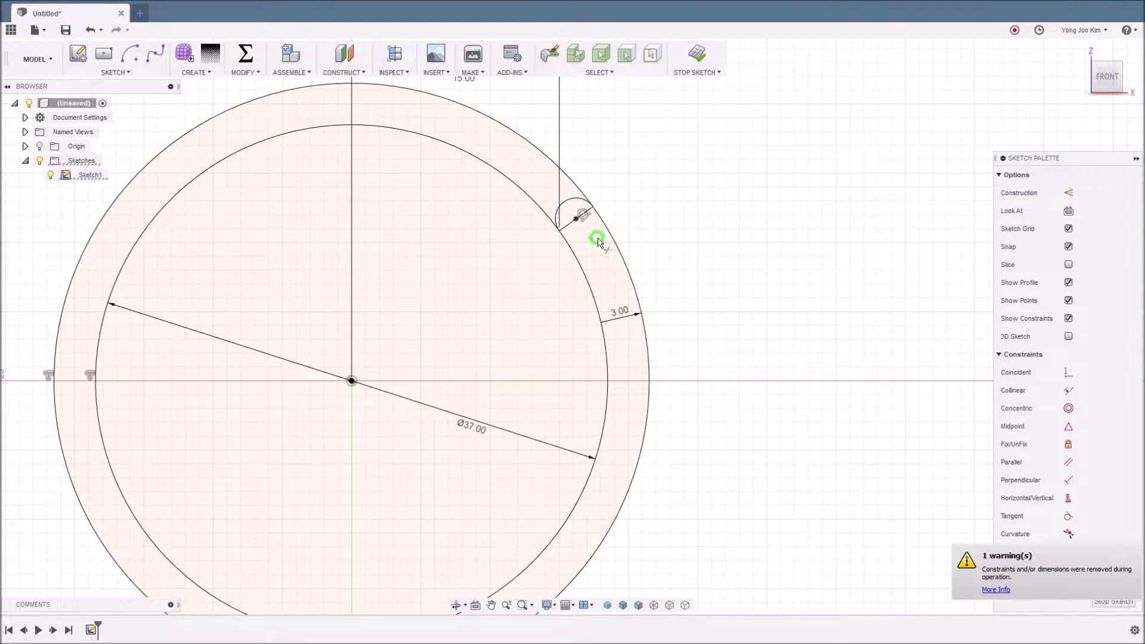
key(Escape)
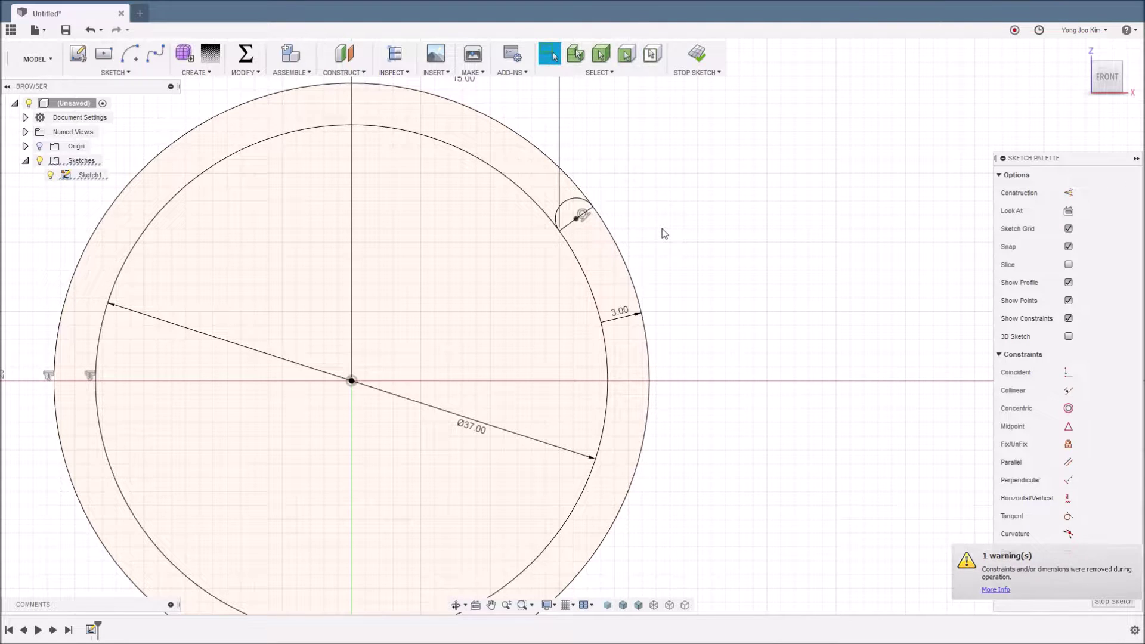
click(588, 218)
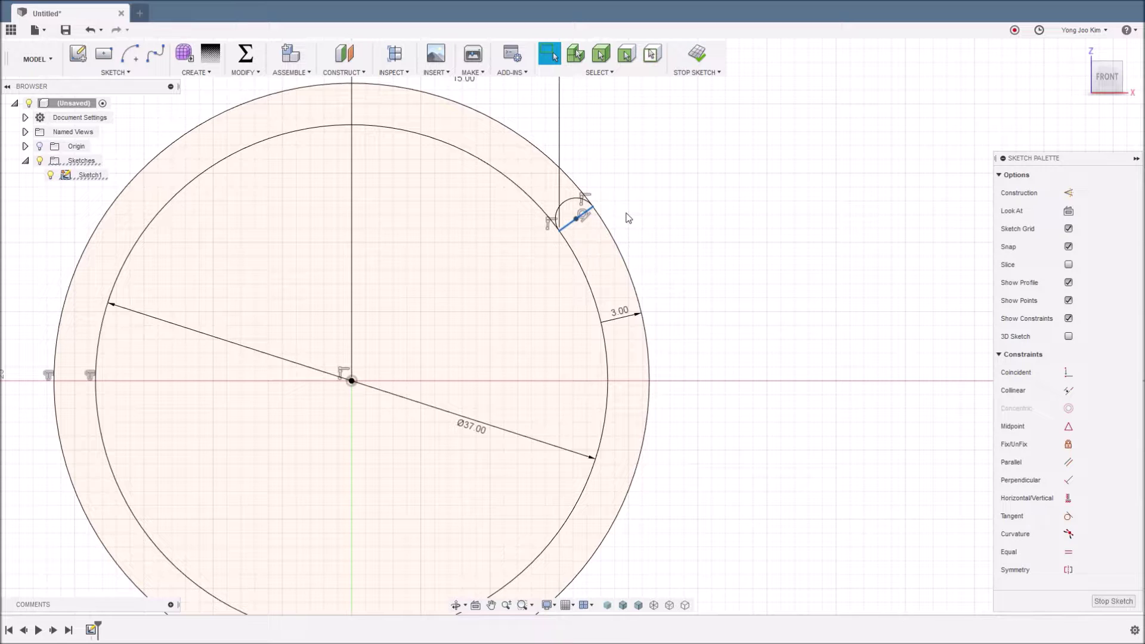
key(Delete)
scroll(672, 248, down, 3)
middle_drag(703, 290, 700, 250)
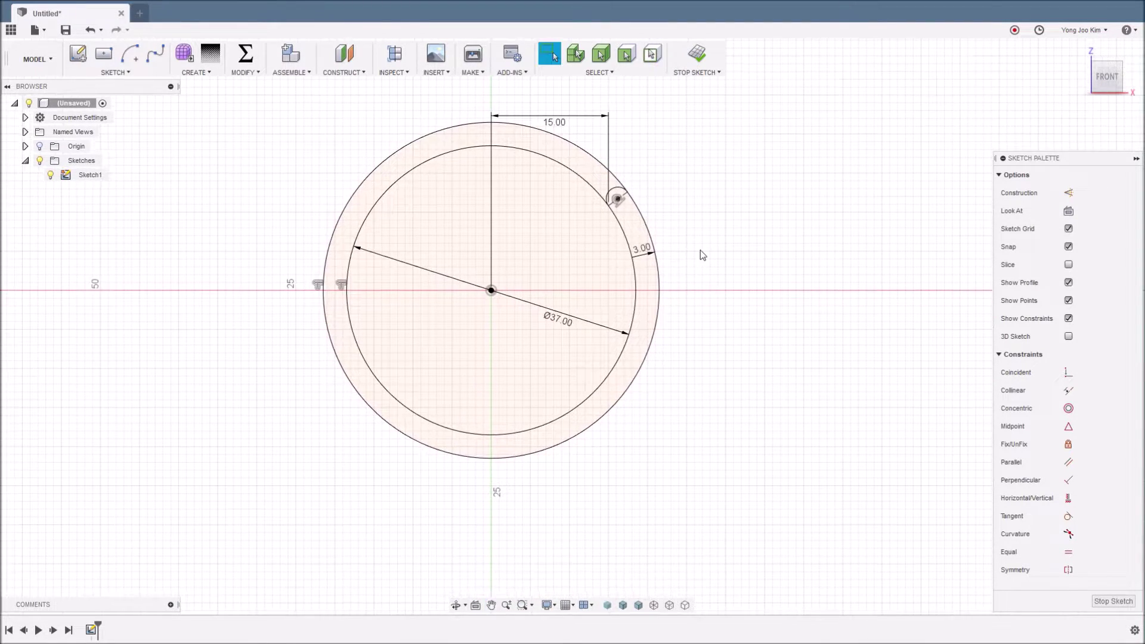
scroll(697, 252, down, 2)
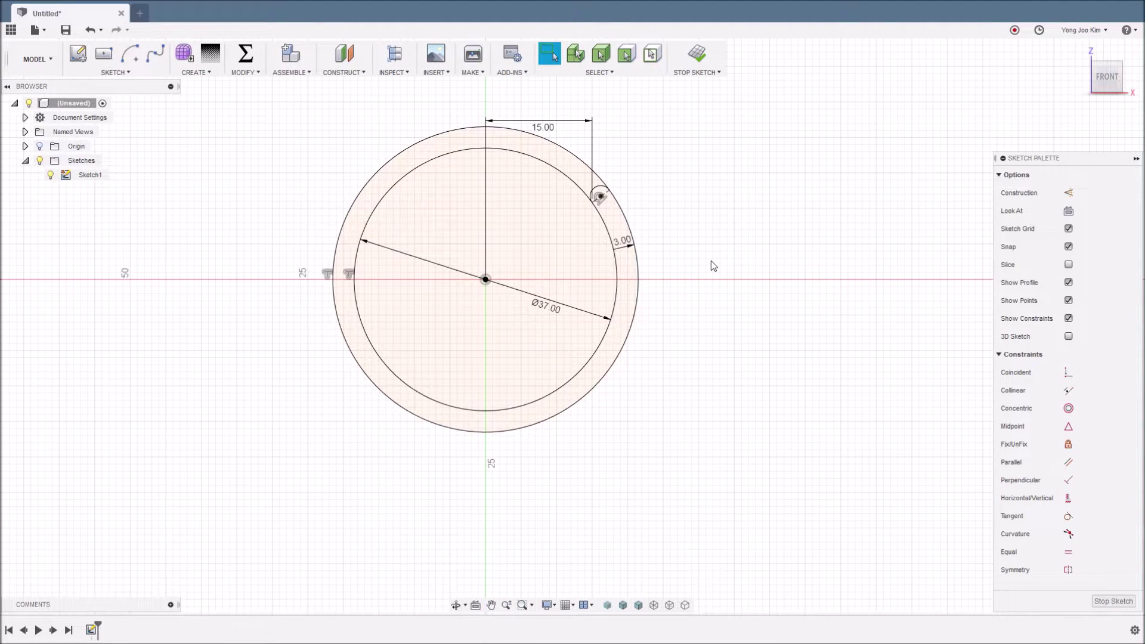
scroll(696, 360, down, 2)
middle_drag(706, 381, 642, 310)
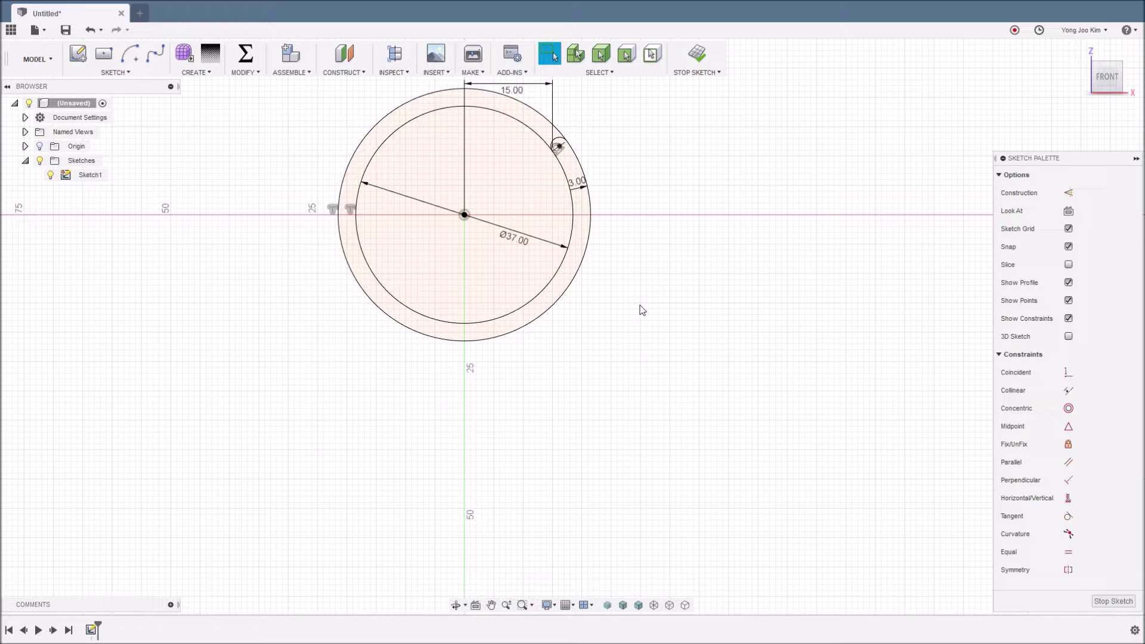
Draw lines down from the centre, across the bottom, and slanting back to the outer circle
click(465, 215)
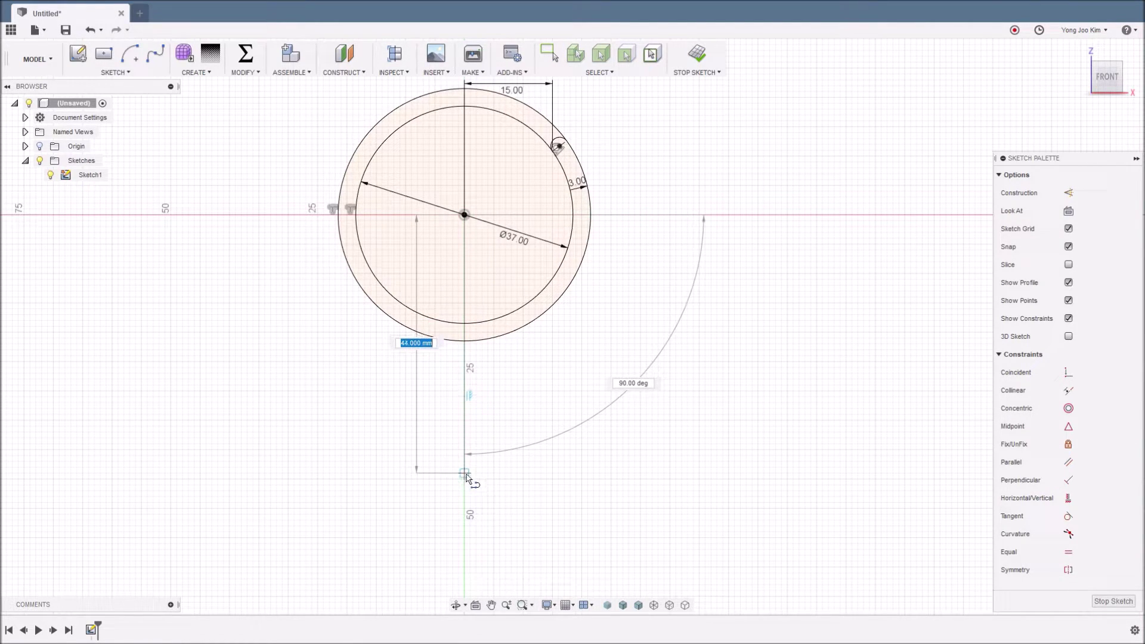
click(466, 474)
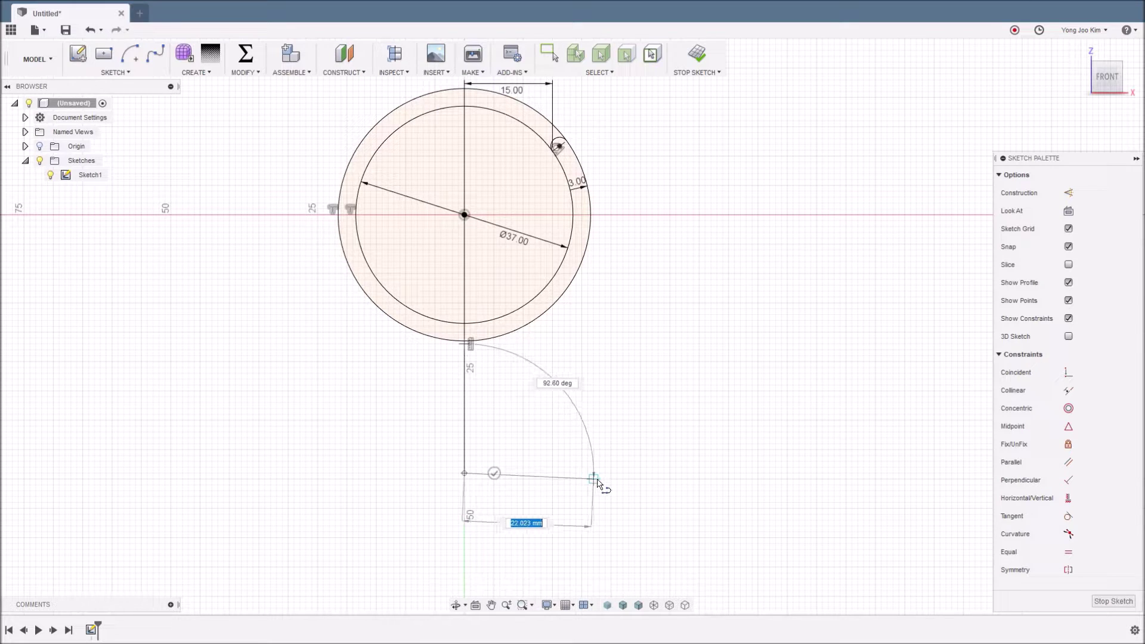
click(606, 473)
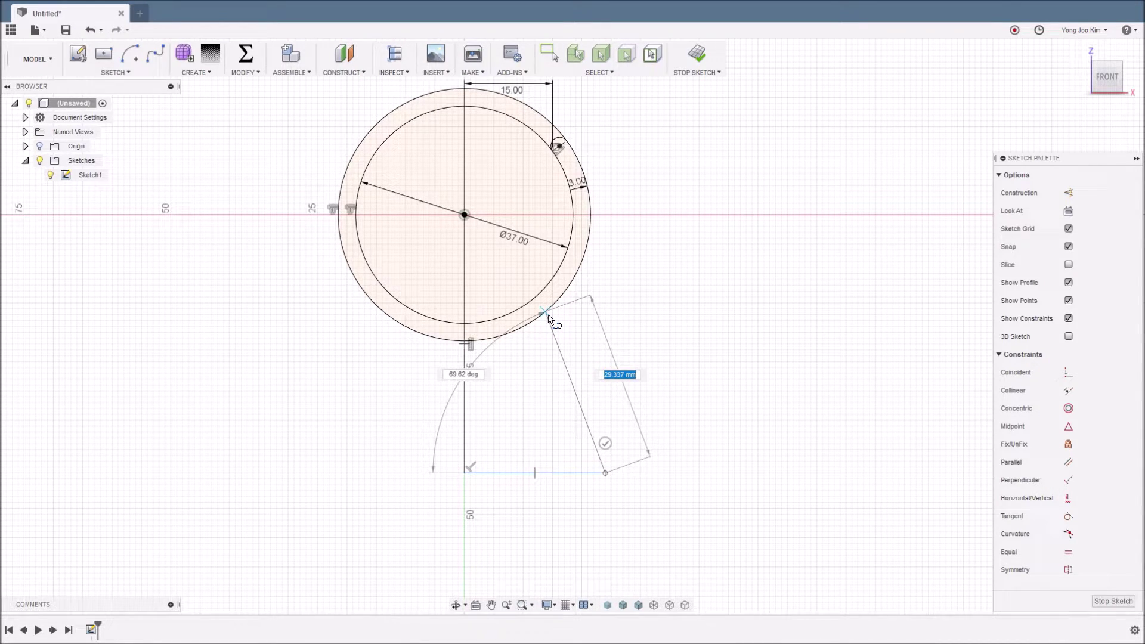
click(548, 316)
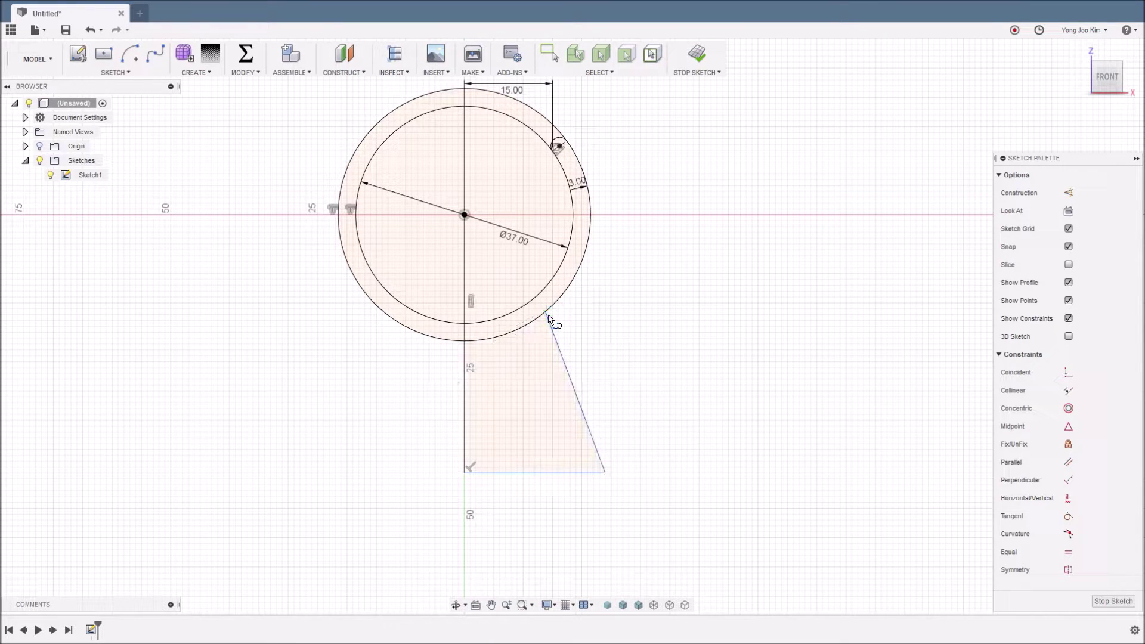
key(Escape)
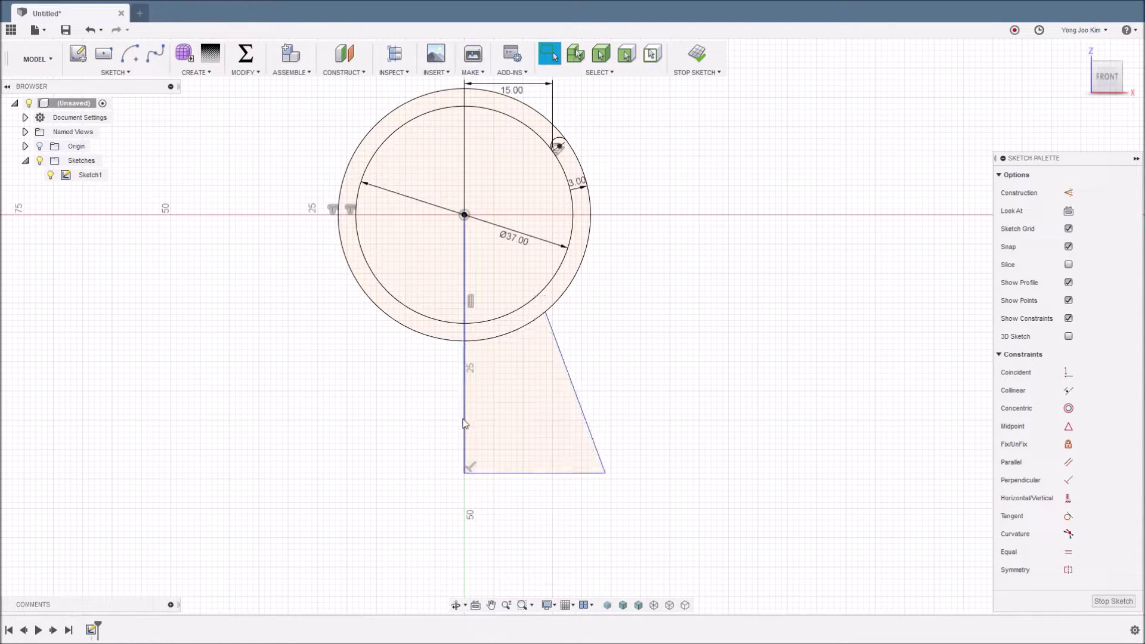
click(465, 421)
click(518, 475)
click(671, 432)
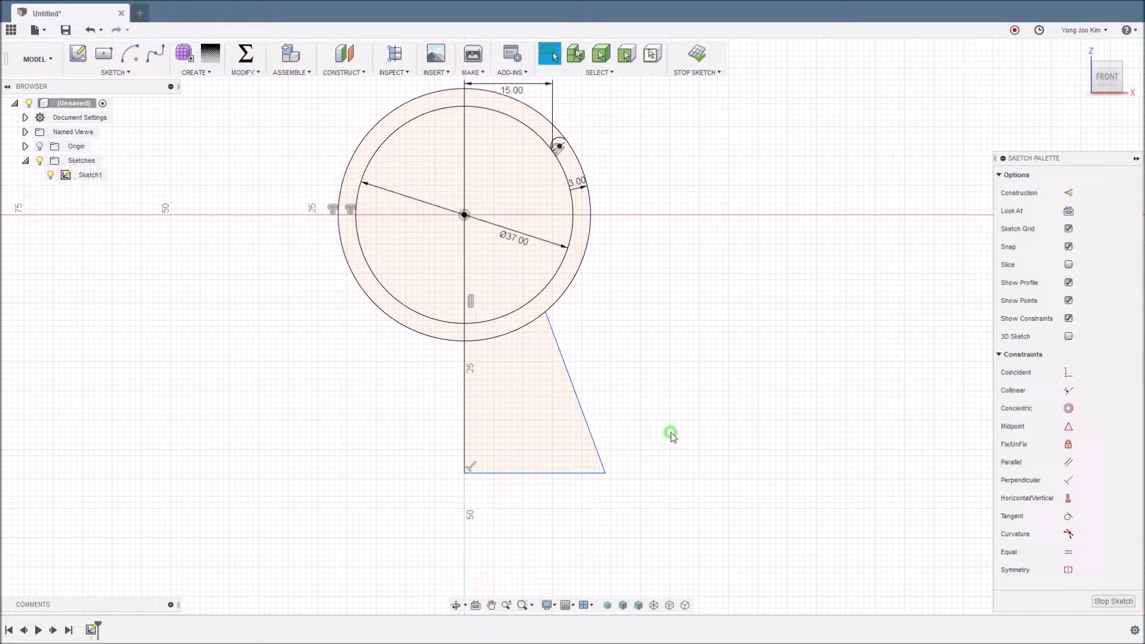
scroll(626, 427, up, 1)
middle_drag(626, 427, 645, 402)
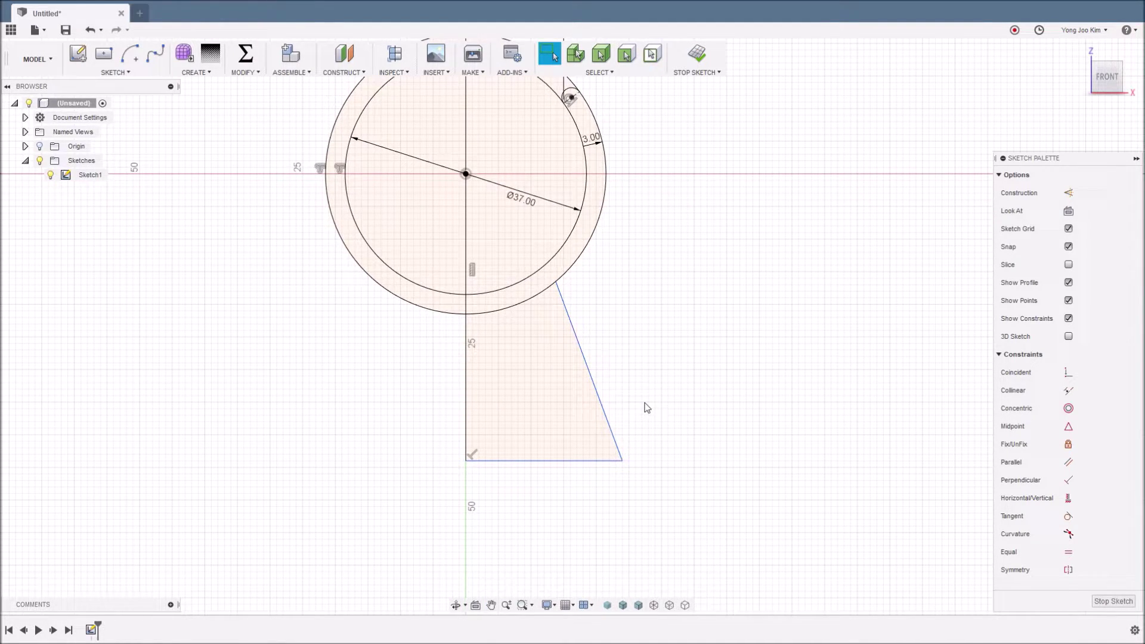
Dimension the base's bottom width as 18.50 and the slanted side's height as 24.00
key(d)
click(537, 460)
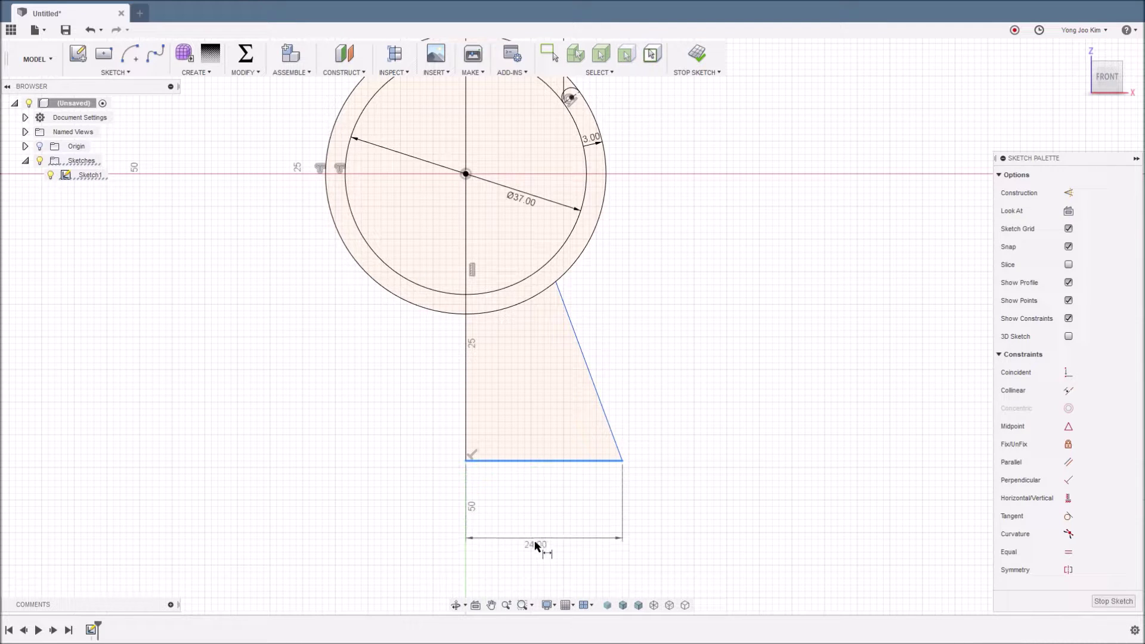
click(535, 534)
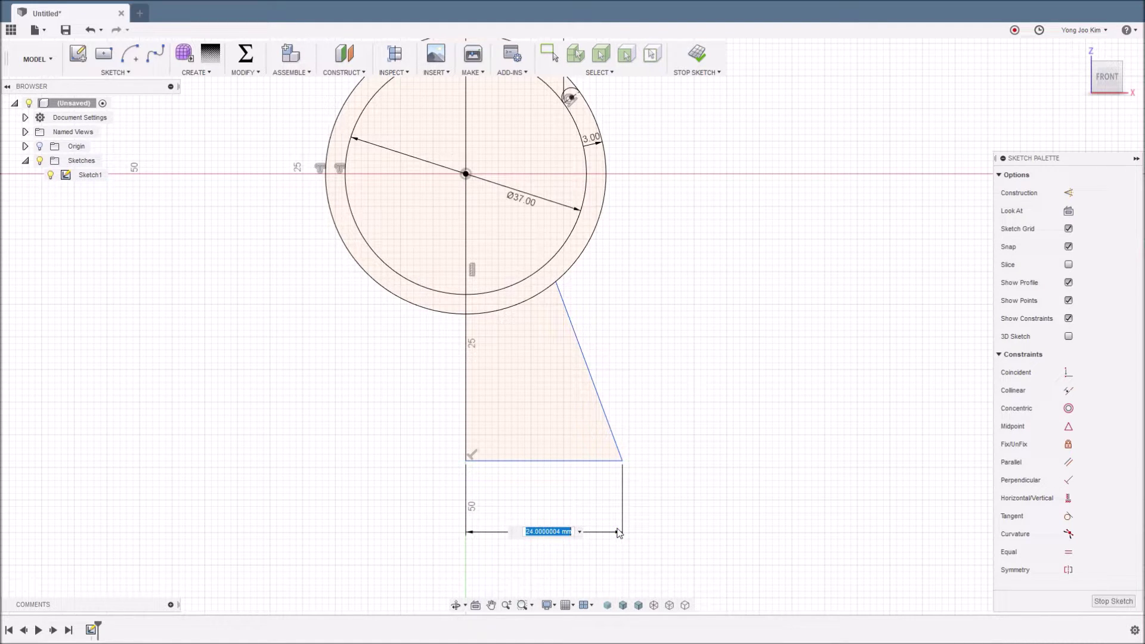
text(37/2)
key(Return)
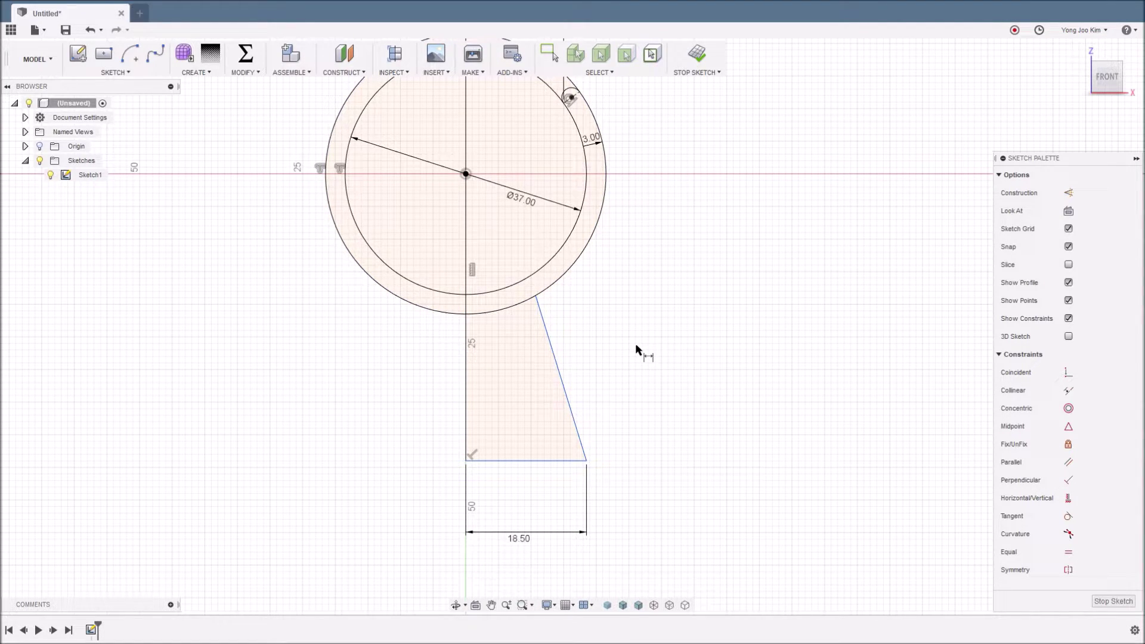
click(565, 381)
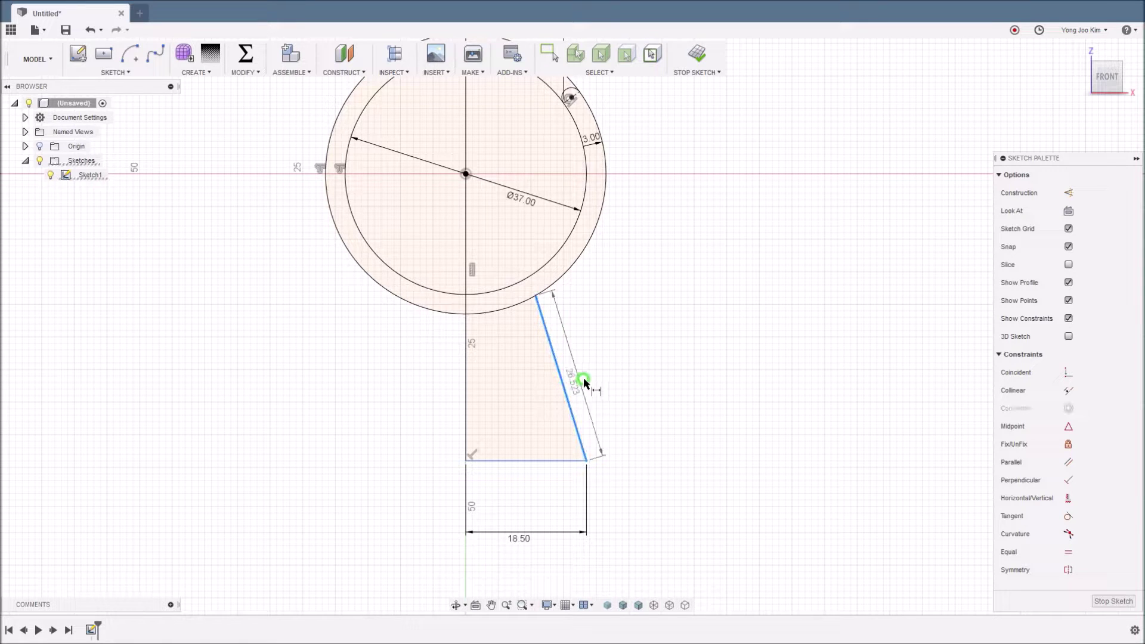
click(621, 381)
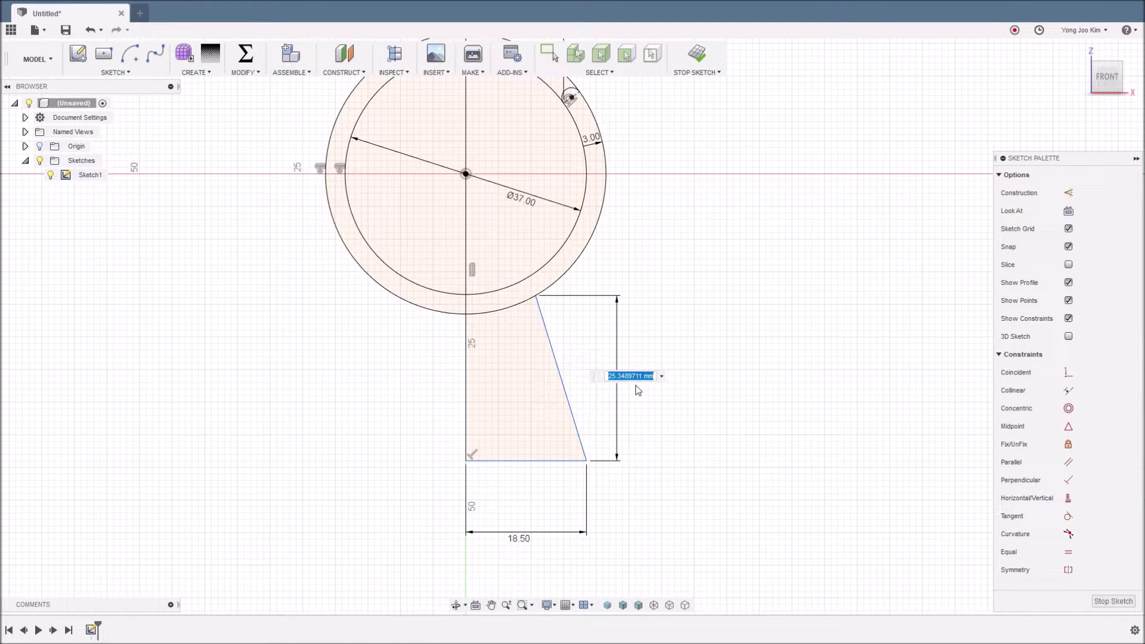
text(24)
key(Return)
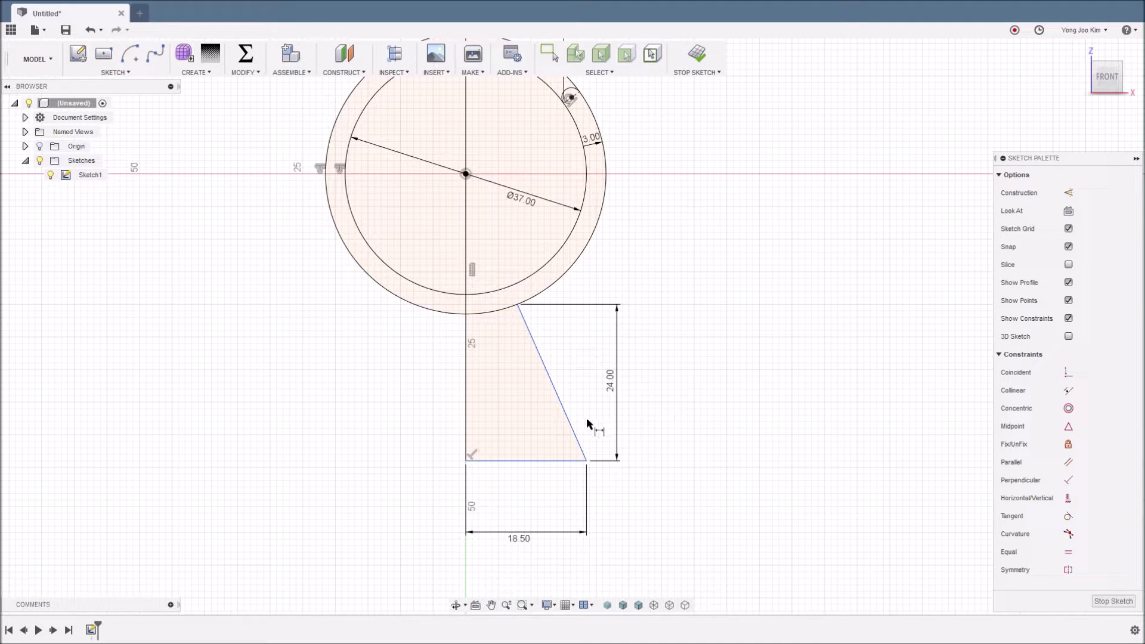
Set an 80° angle between the slanted side and the bottom line
click(576, 439)
click(575, 460)
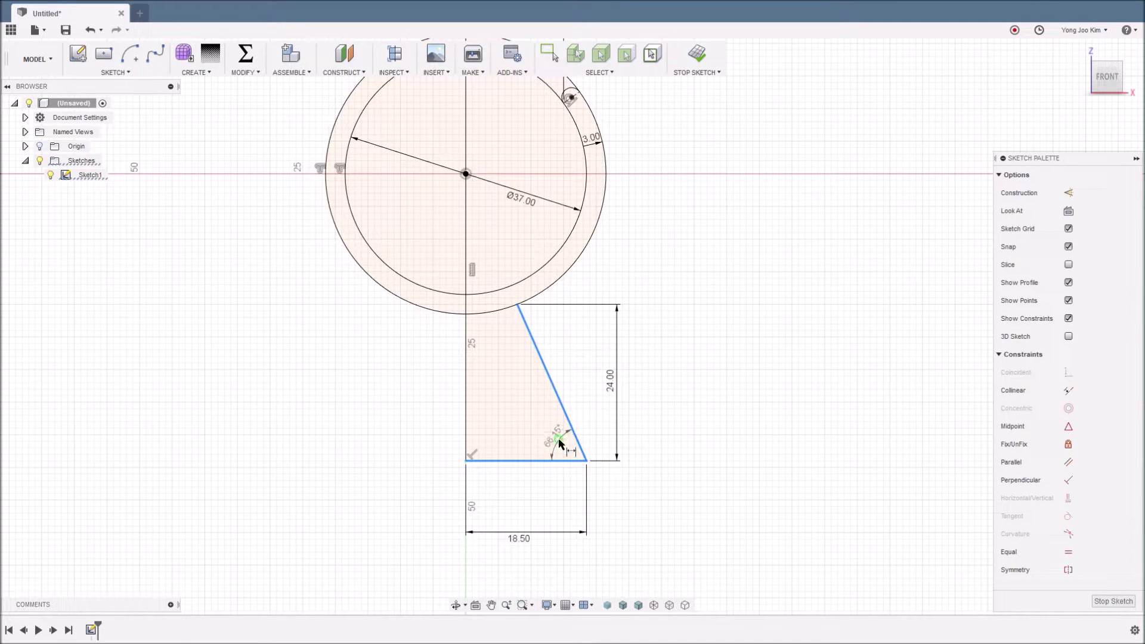
click(560, 443)
text(80)
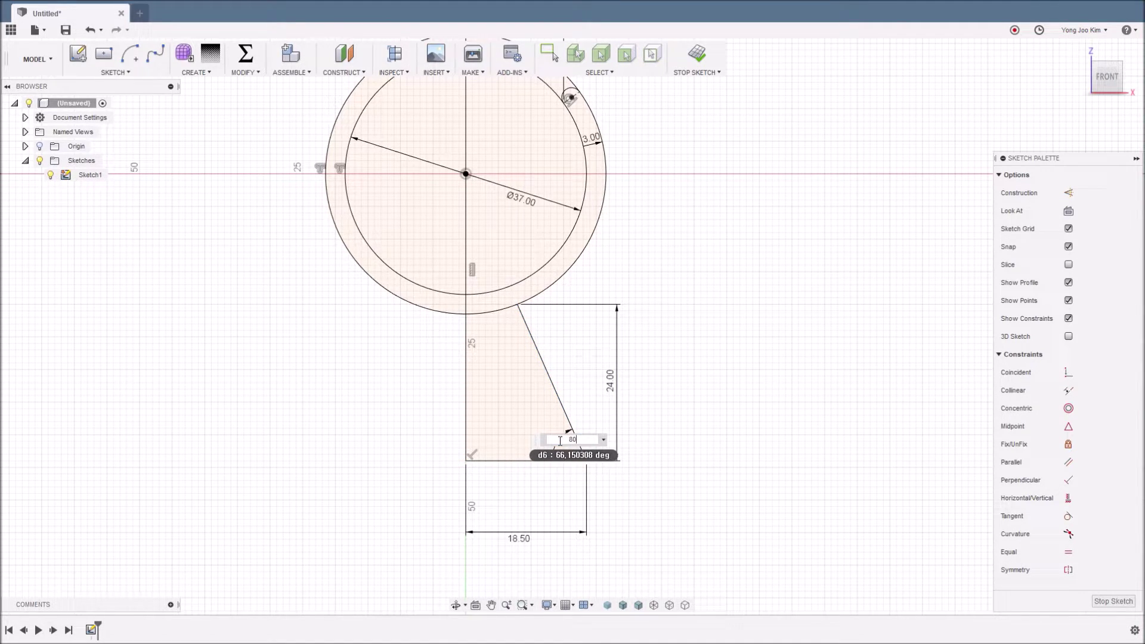
key(Return)
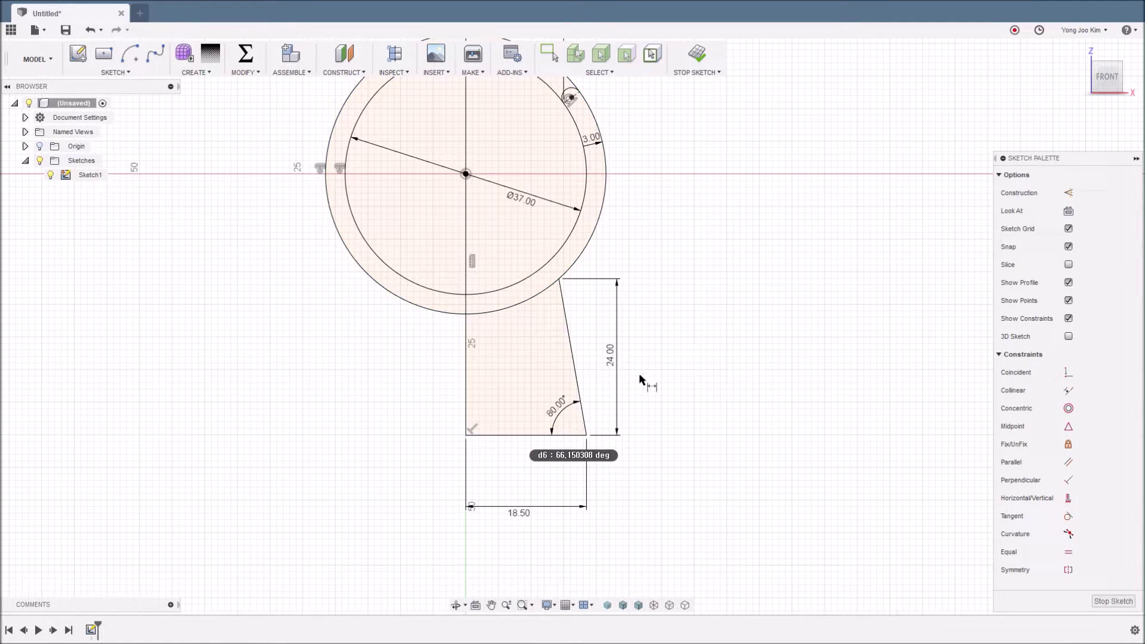
Add an L-shaped line from the left edge to the ring and two lines from outer circle to base
click(467, 402)
click(505, 401)
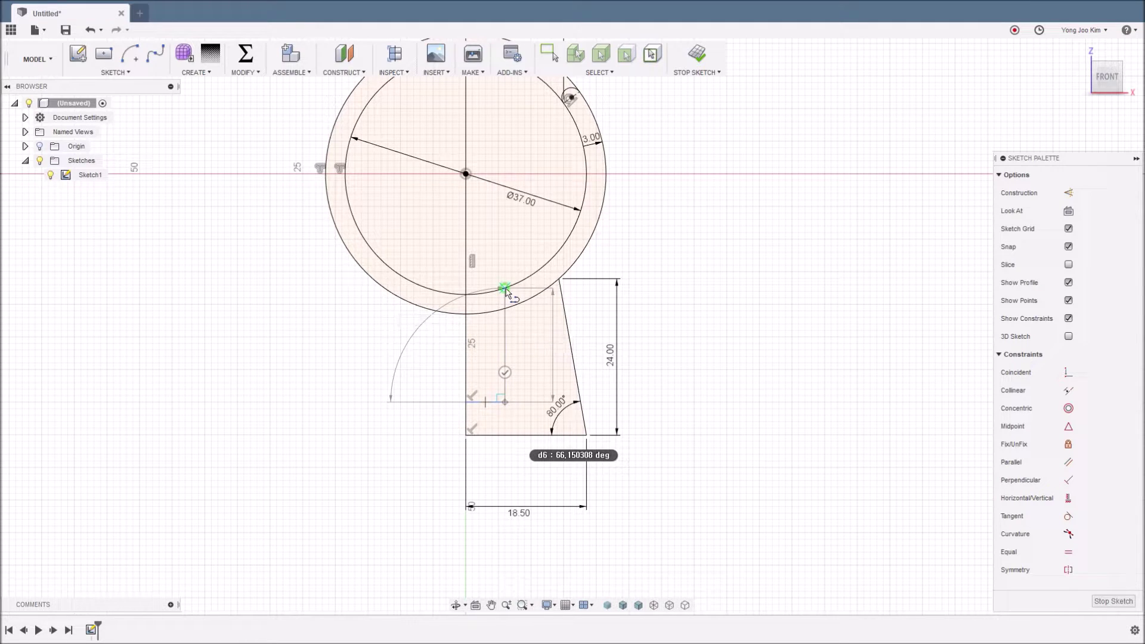
double_click(505, 289)
click(527, 300)
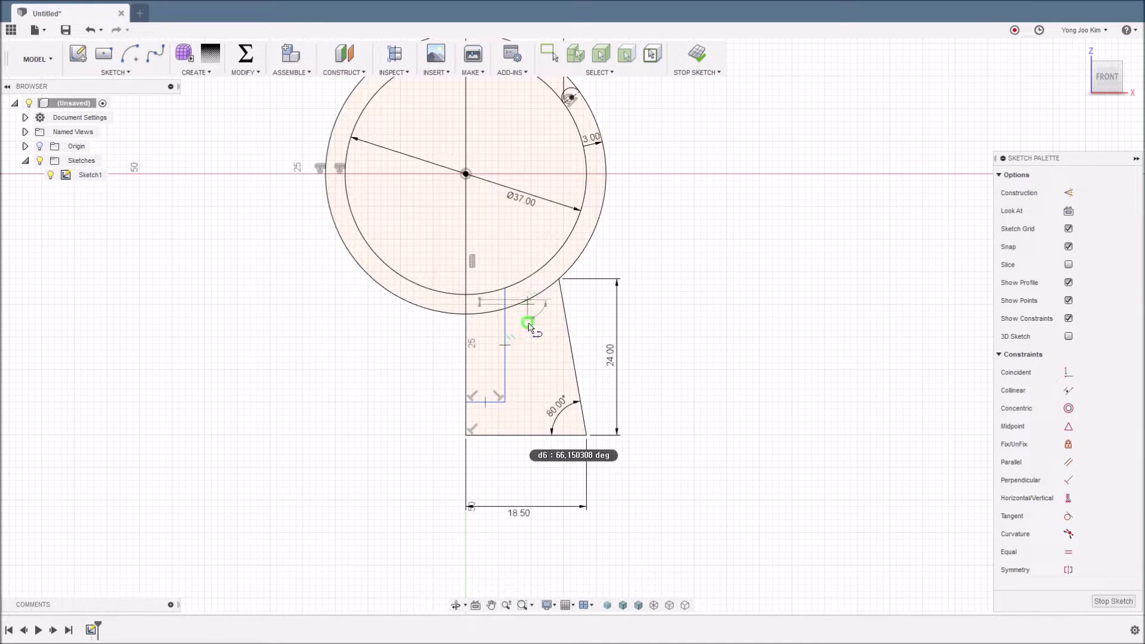
double_click(535, 437)
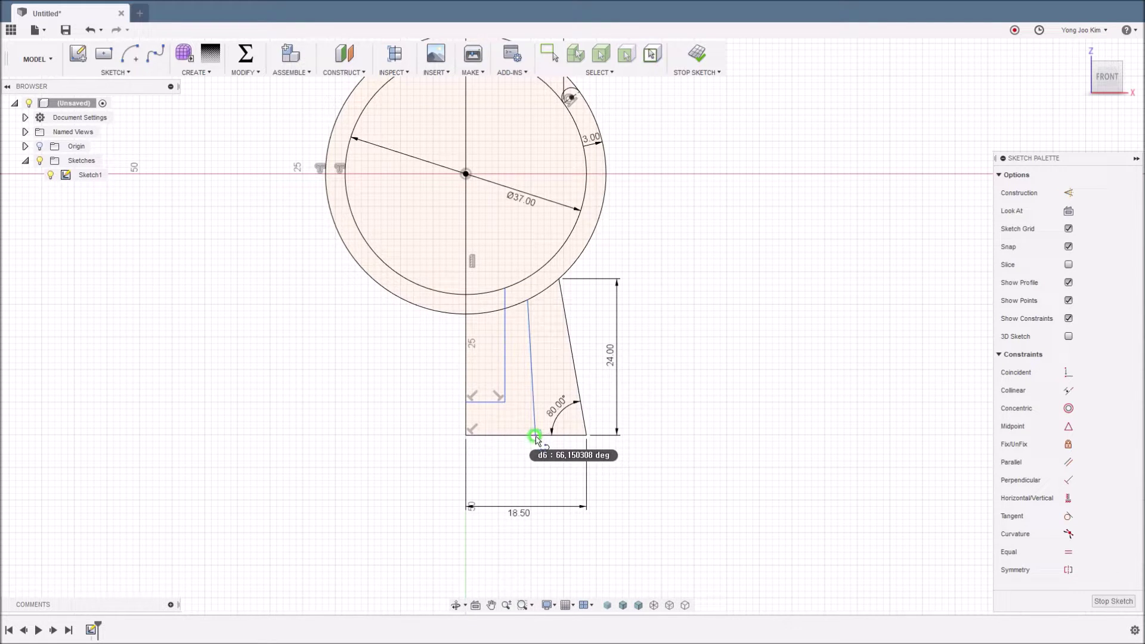
click(547, 288)
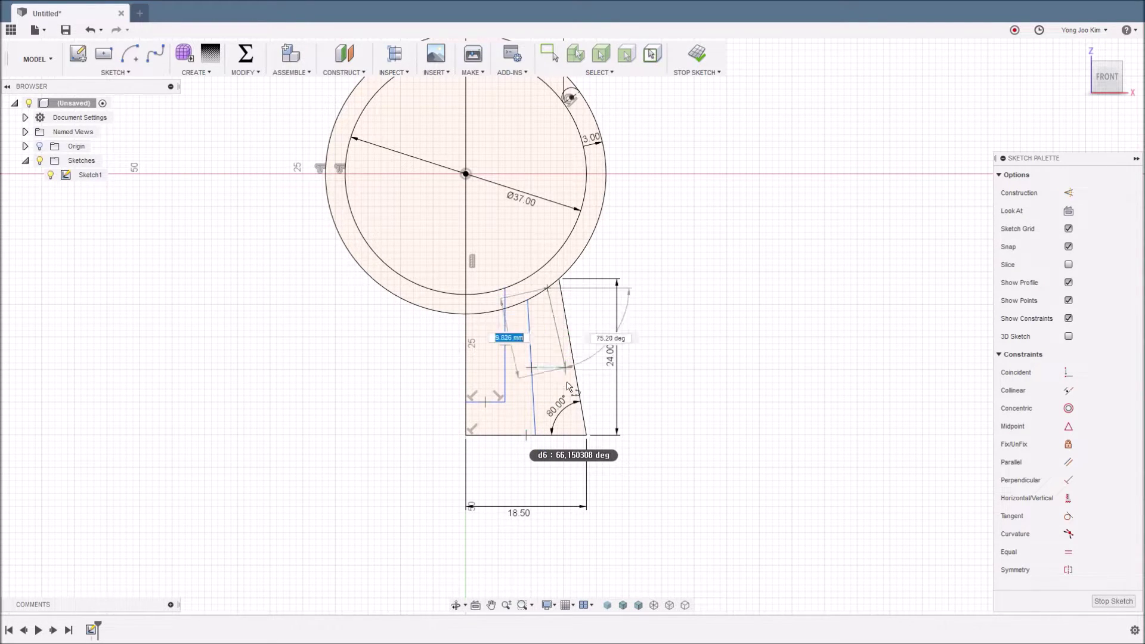
double_click(571, 434)
key(Escape)
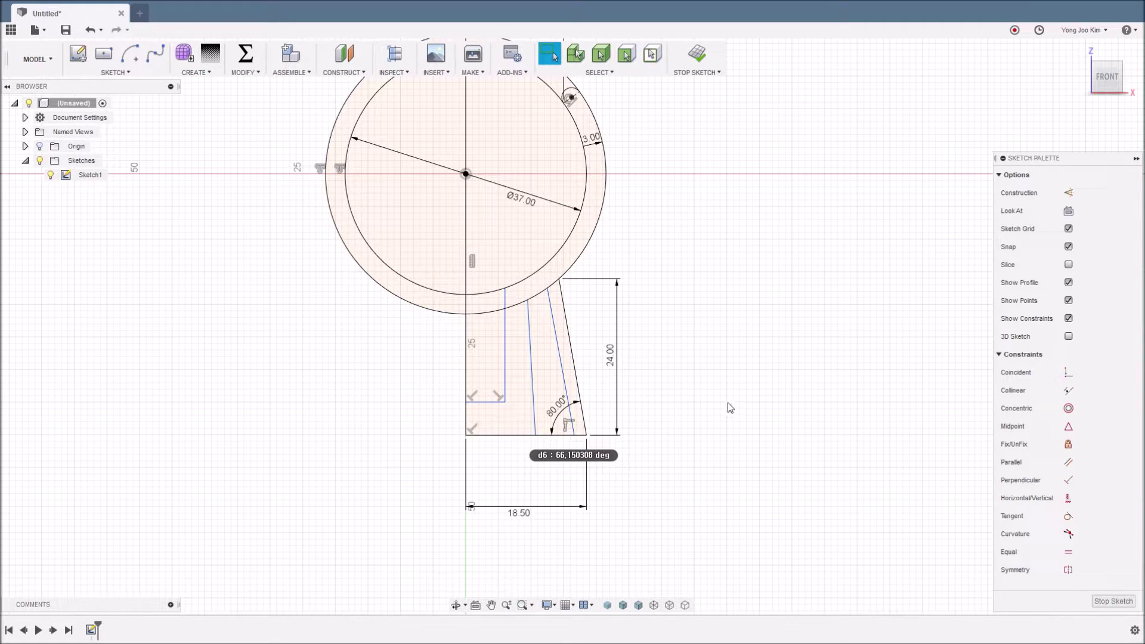
Constrain the middle line vertical and make the two slanted lines parallel
click(1069, 498)
click(534, 358)
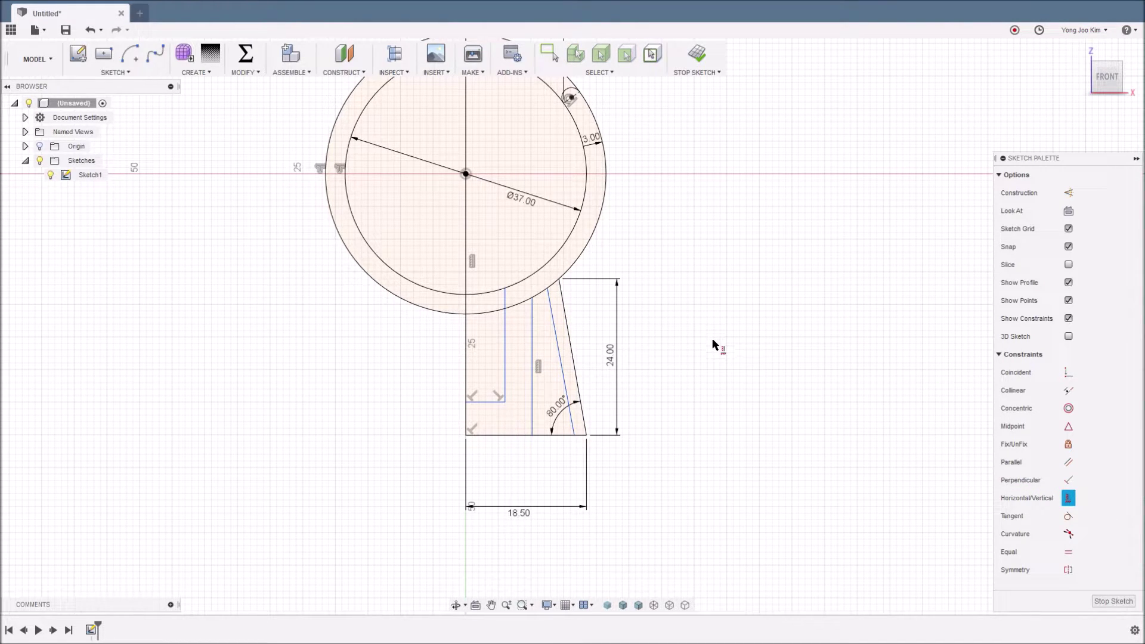
key(Escape)
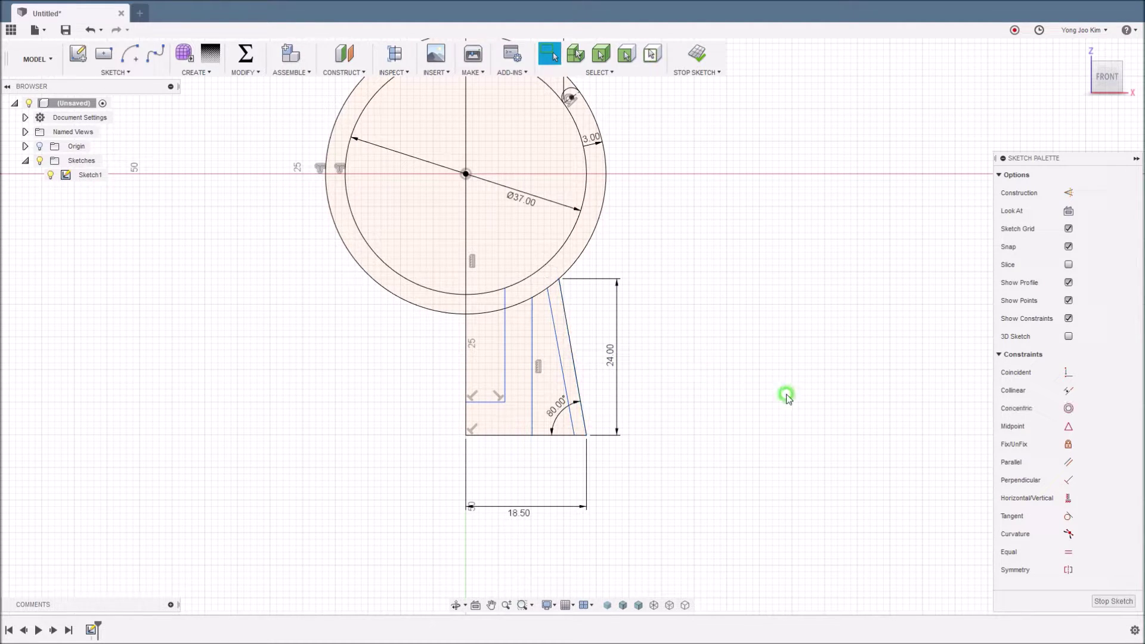
click(1067, 463)
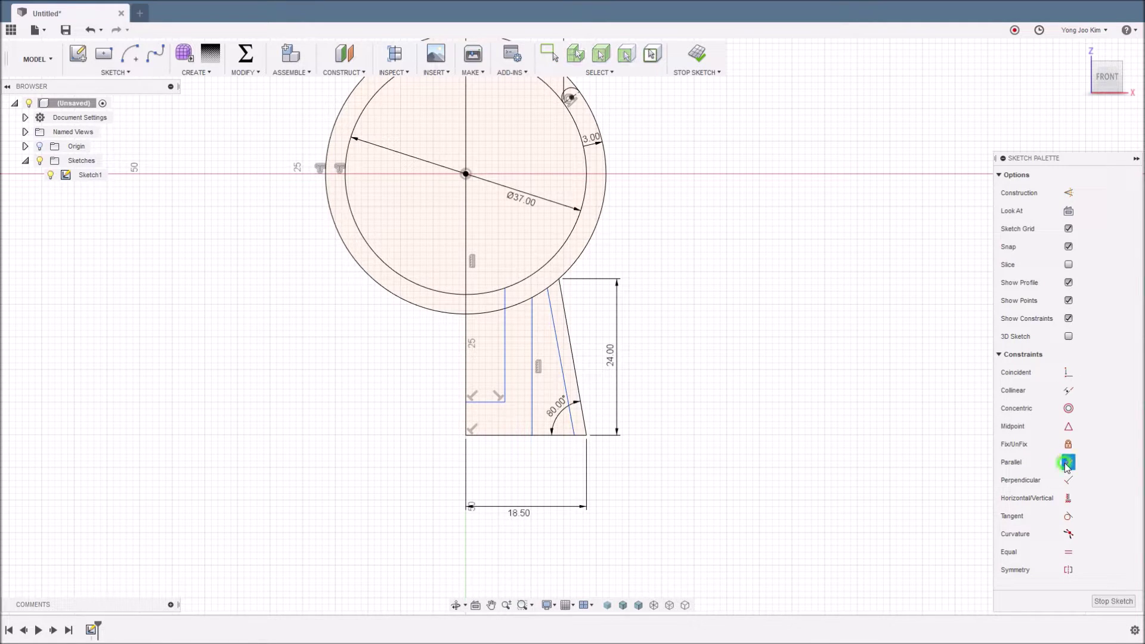
click(573, 354)
key(Escape)
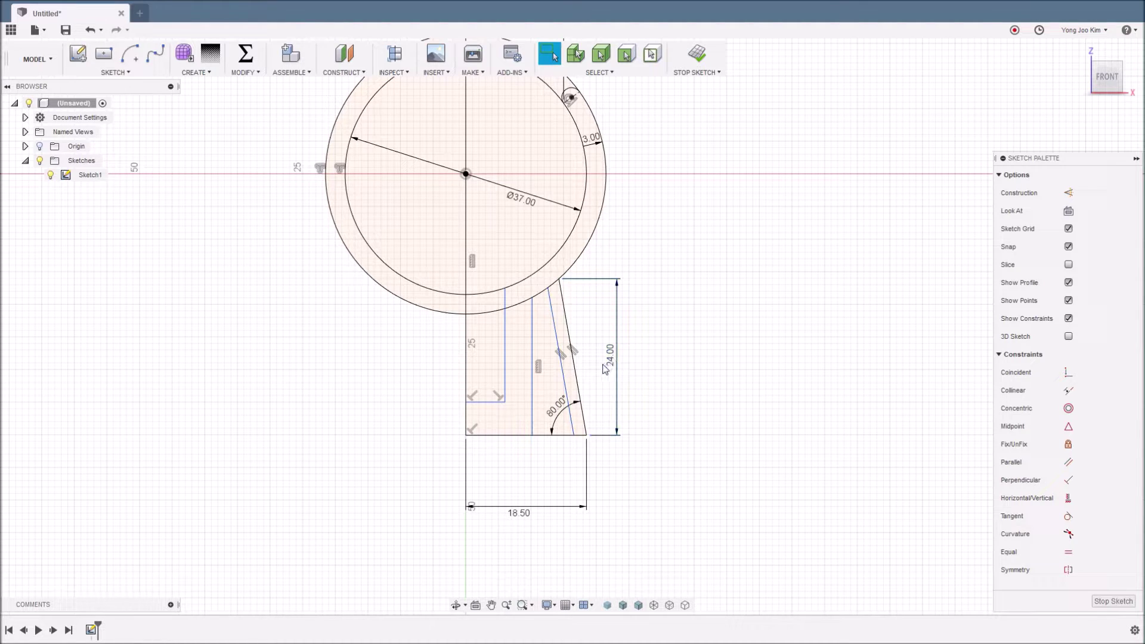
click(562, 368)
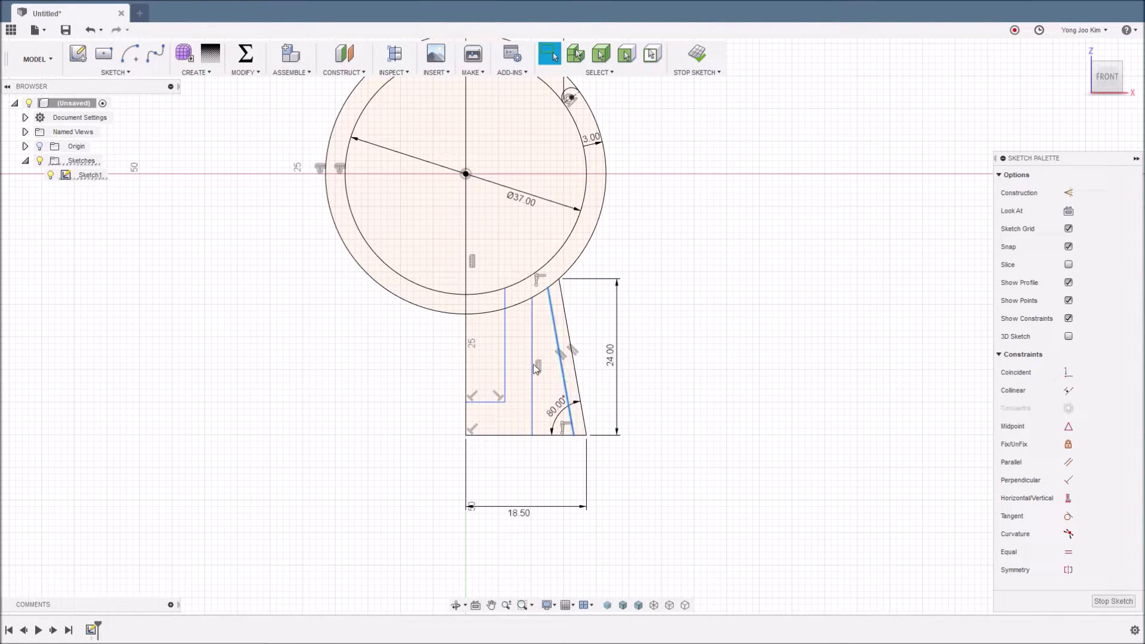
click(597, 364)
click(682, 366)
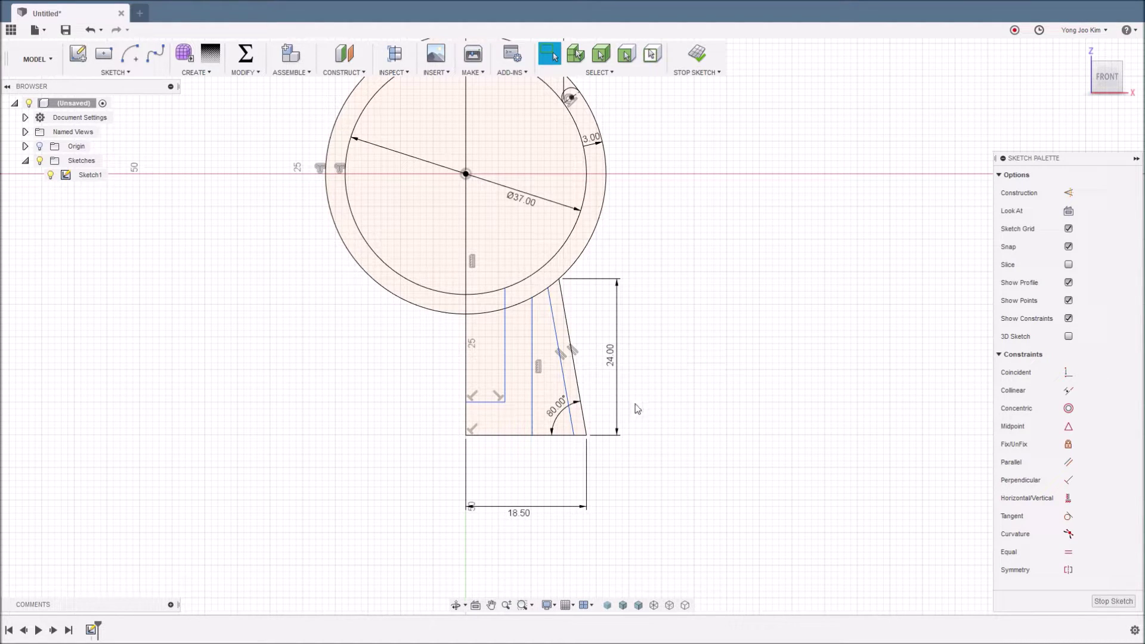
Draw a short line from the notch corner to the bottom edge, trimming off the leftover stub
click(486, 403)
click(494, 436)
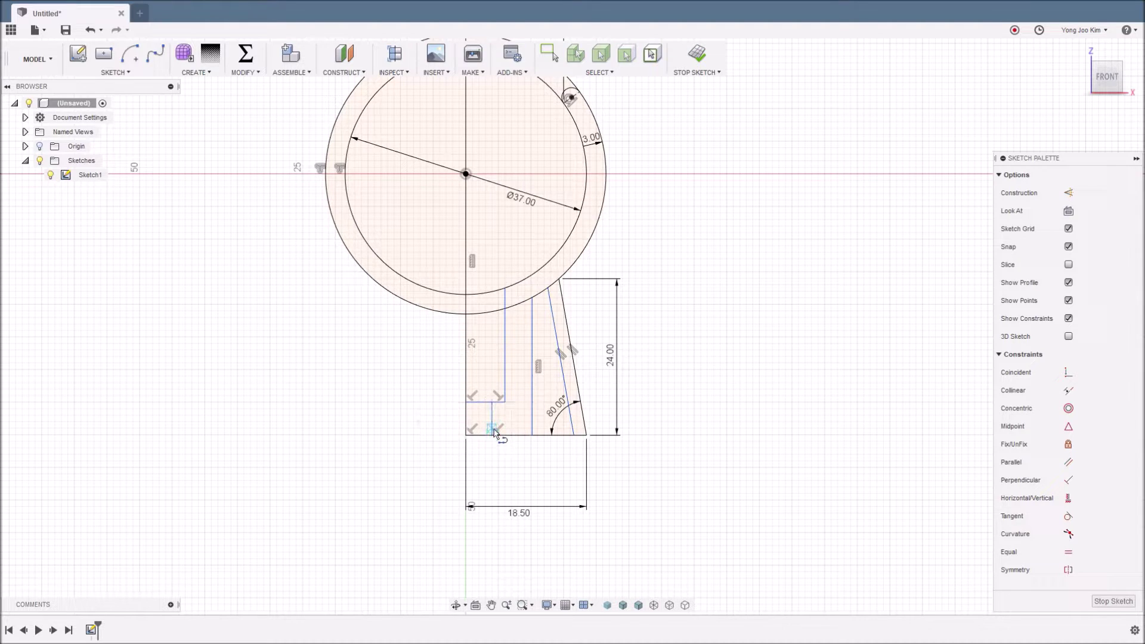
key(Escape)
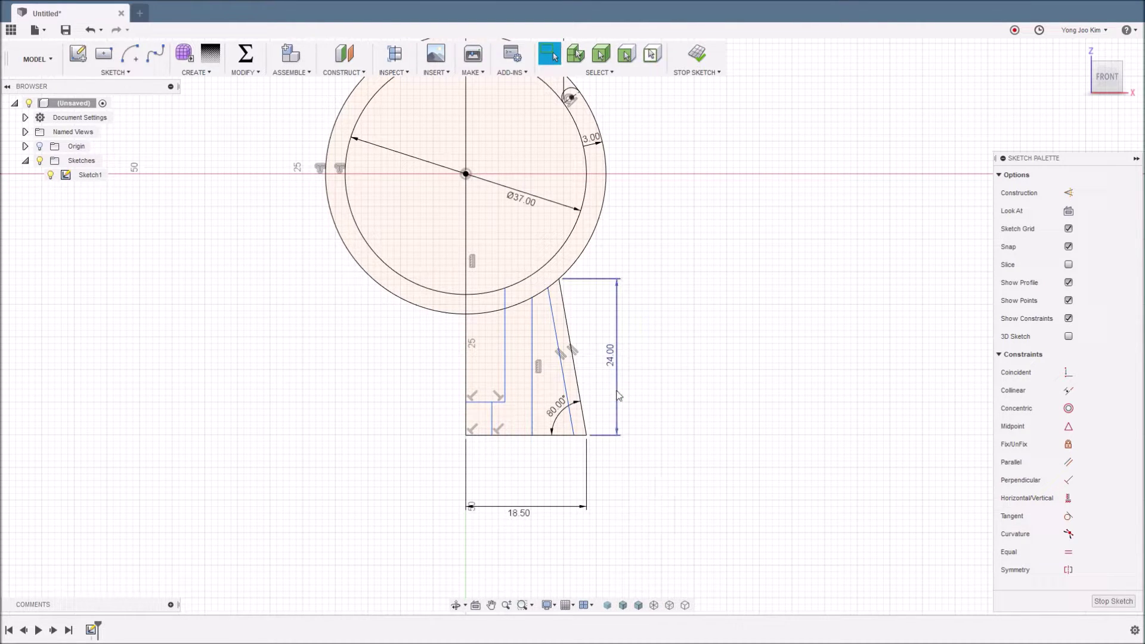
key(t)
click(478, 401)
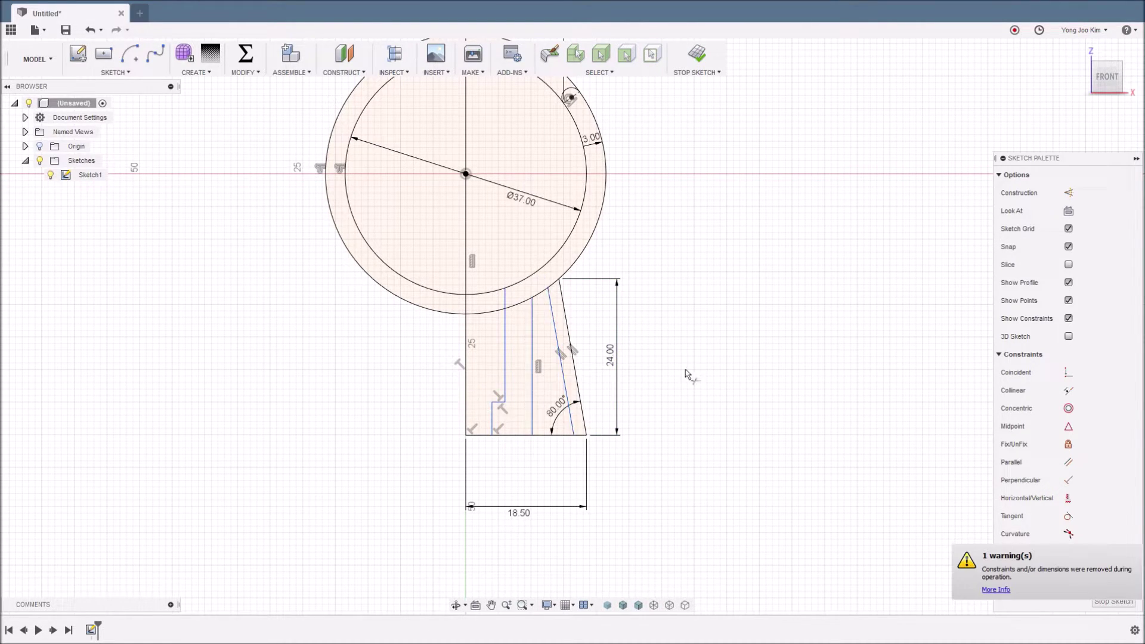
key(Escape)
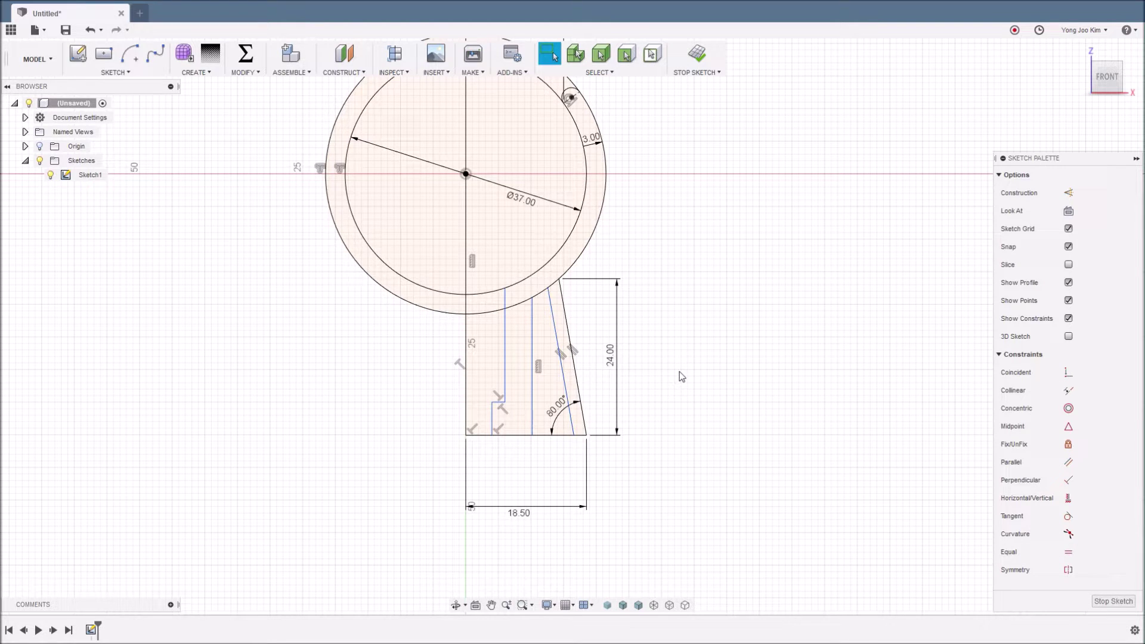
Dimension the lower profile's width to 4.00 (8/2) and the line distance to 7.50 (15/2)
scroll(672, 387, up, 2)
middle_drag(671, 377, 699, 356)
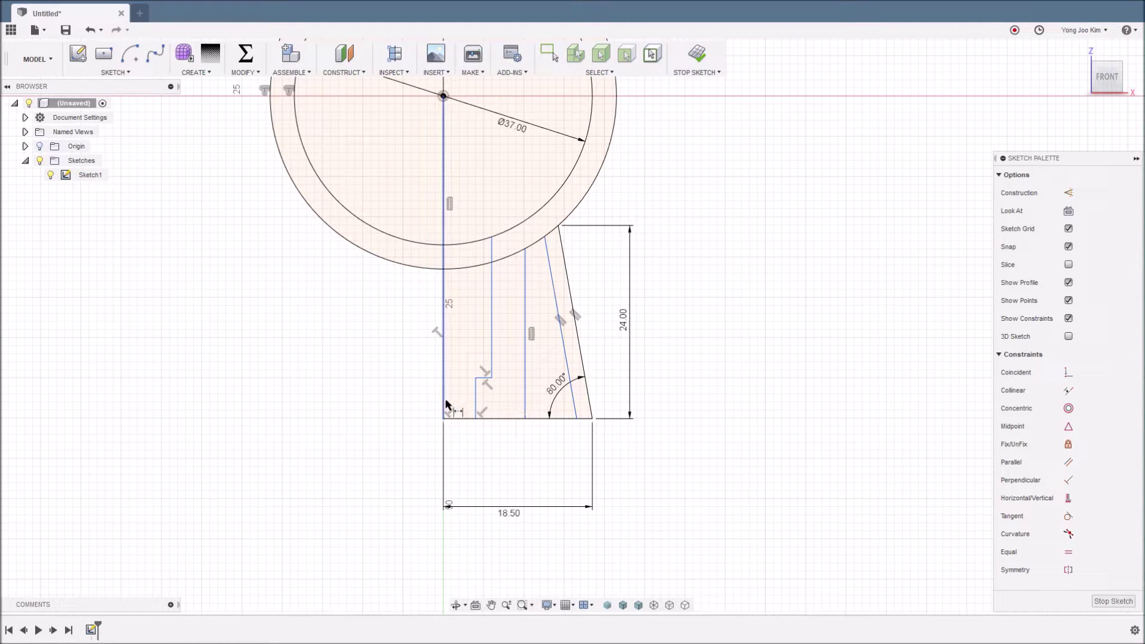
drag(445, 398, 455, 403)
click(475, 405)
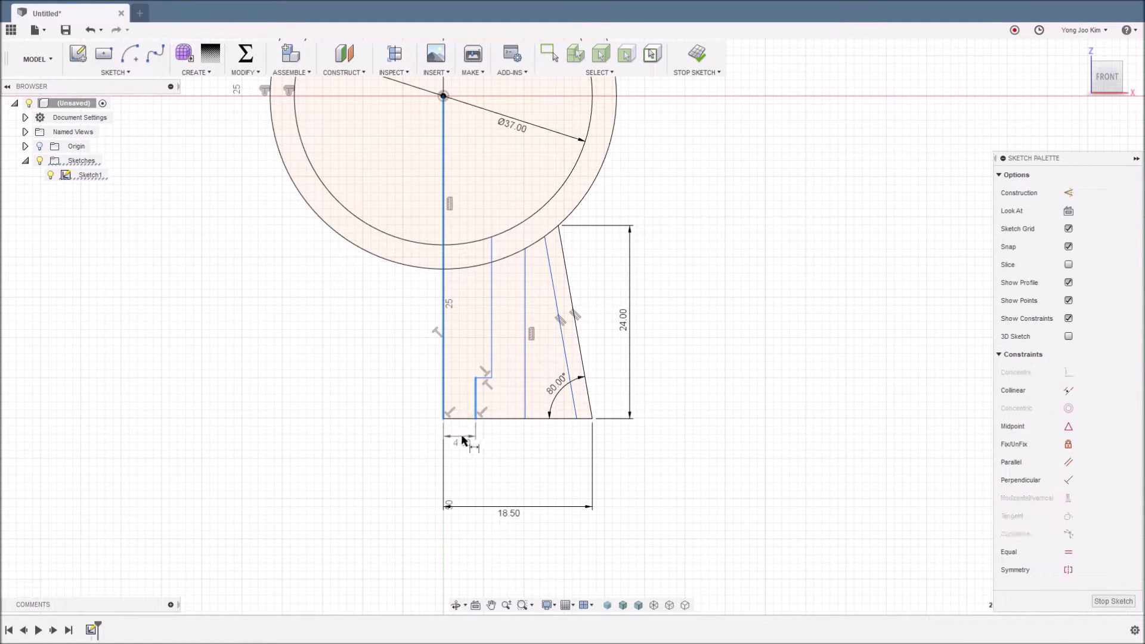
click(461, 442)
text(8/2)
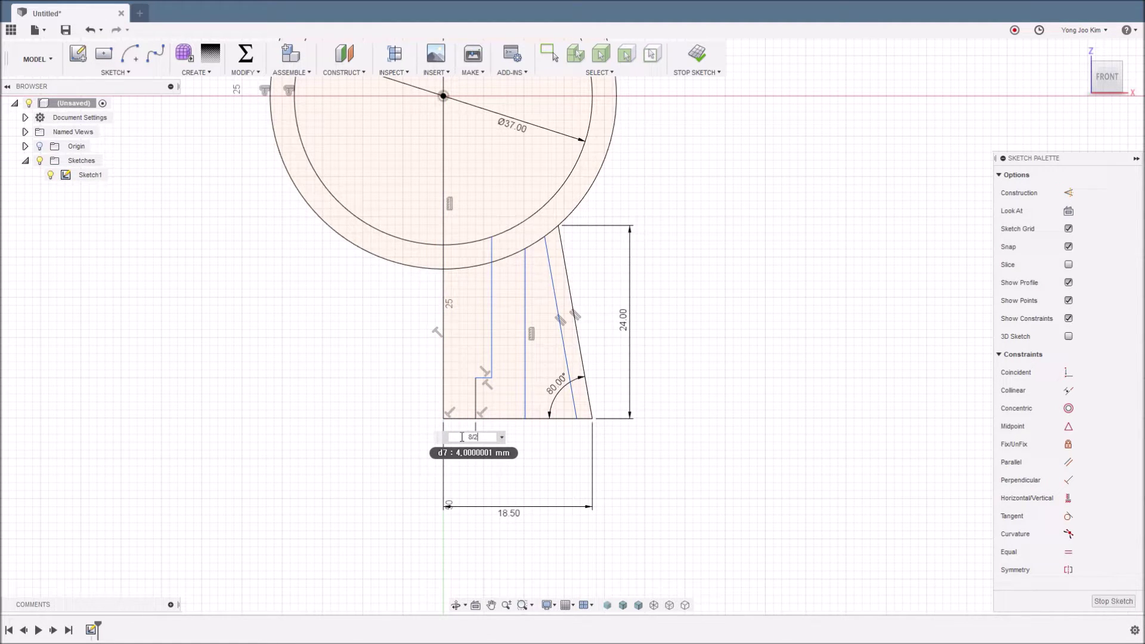
key(Return)
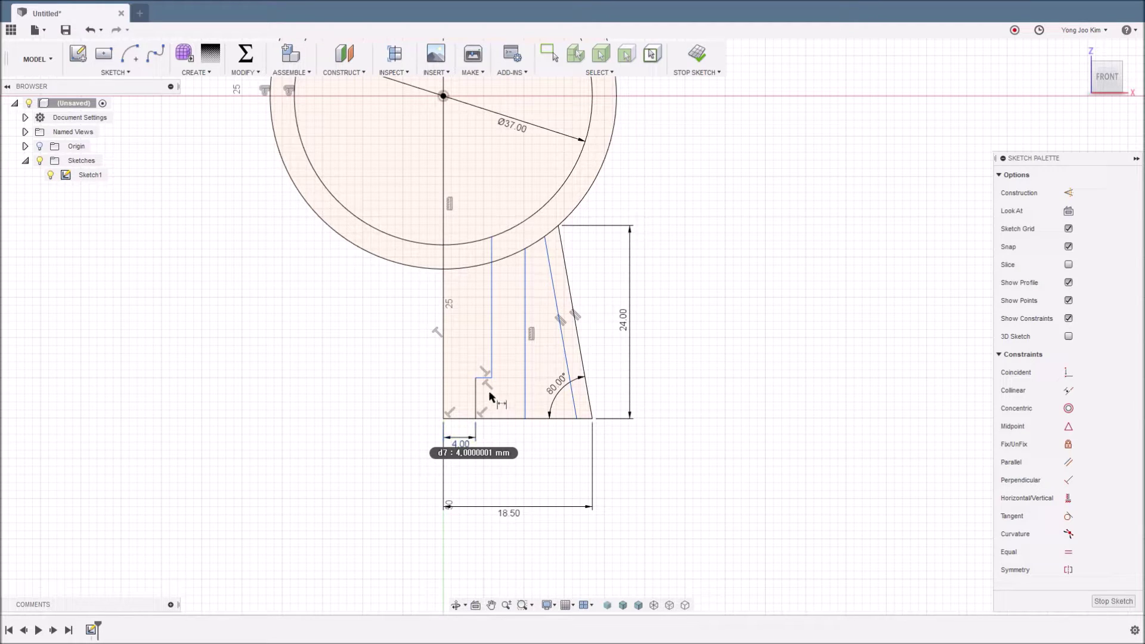
click(492, 358)
click(444, 376)
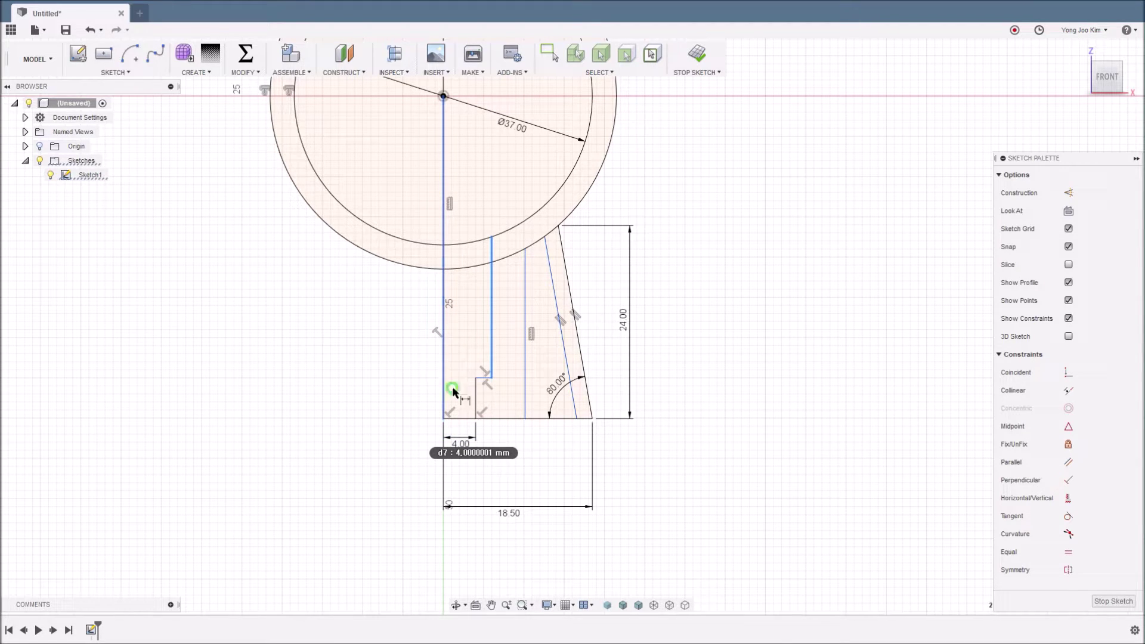
click(475, 475)
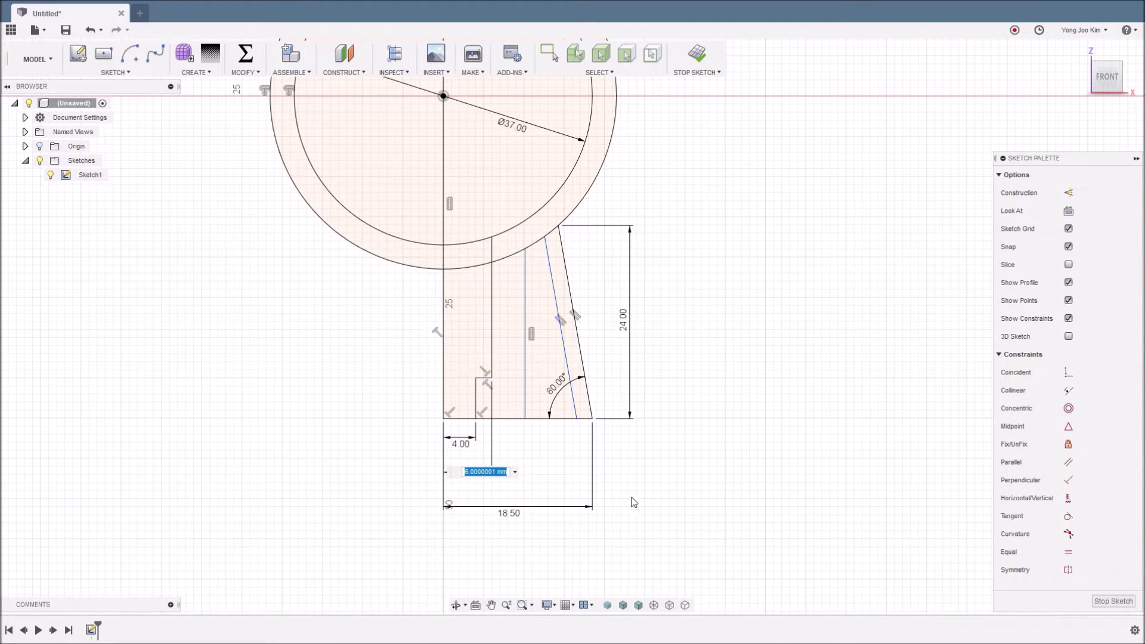
text(15/2)
key(Return)
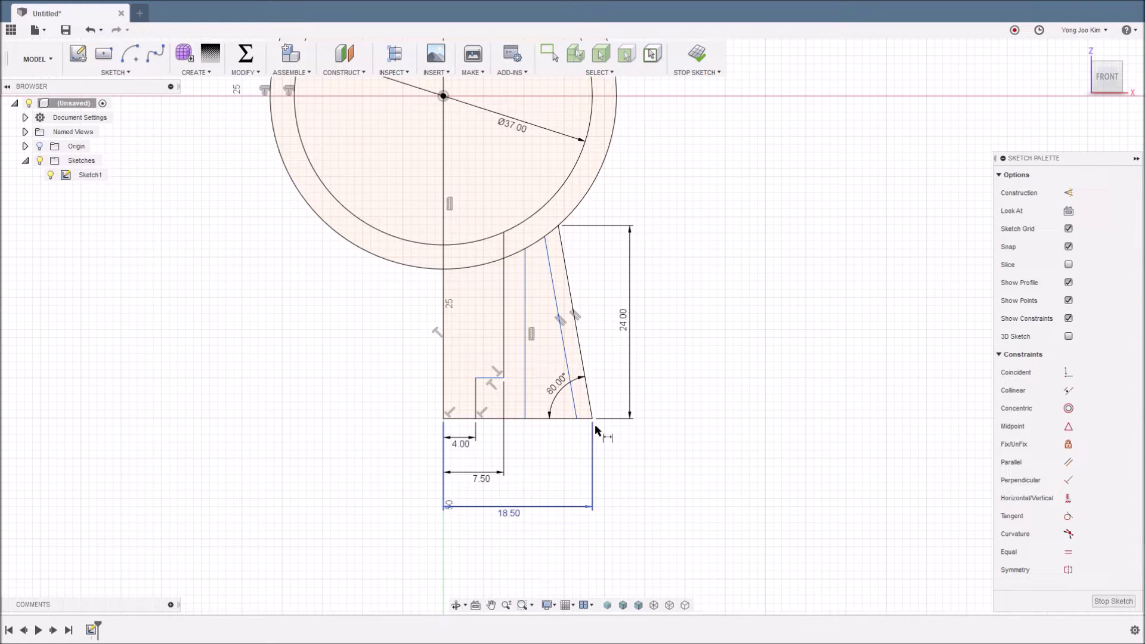
Link the vertical-line gap to the existing 3.00 dimension and set a 1.00 gap between the slanted lines
click(504, 343)
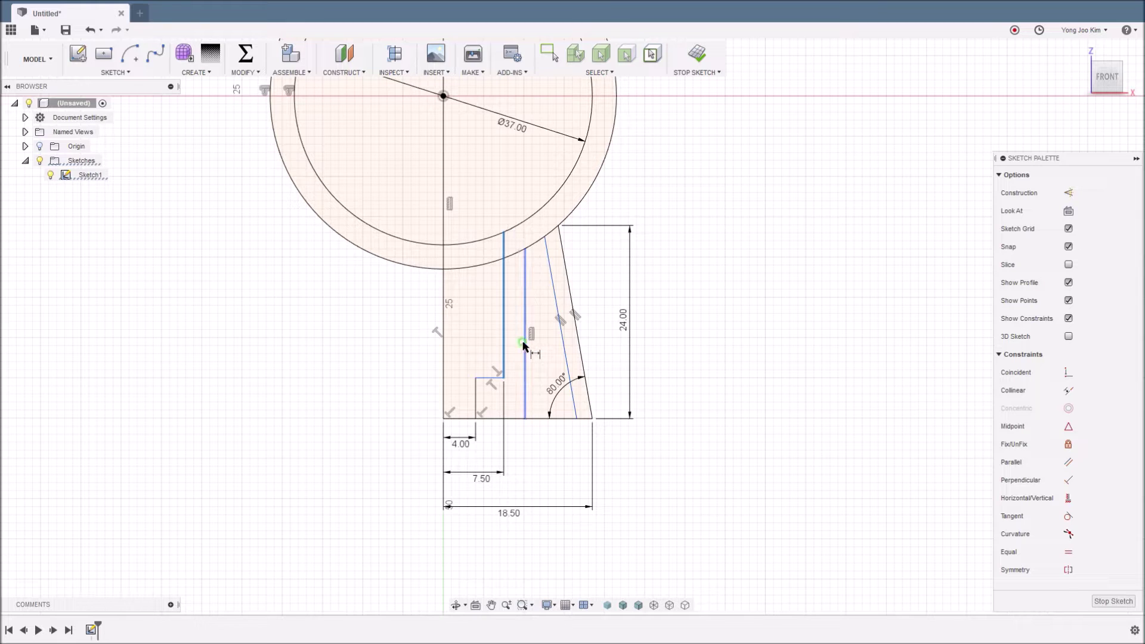
click(524, 344)
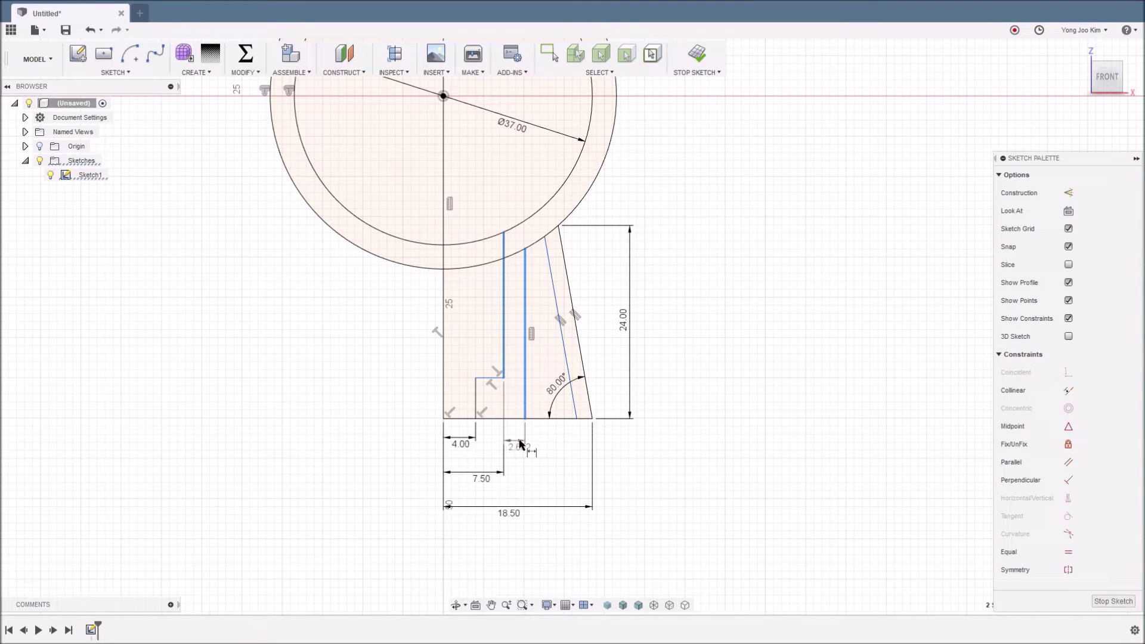
click(520, 445)
scroll(692, 365, down, 2)
scroll(690, 364, down, 1)
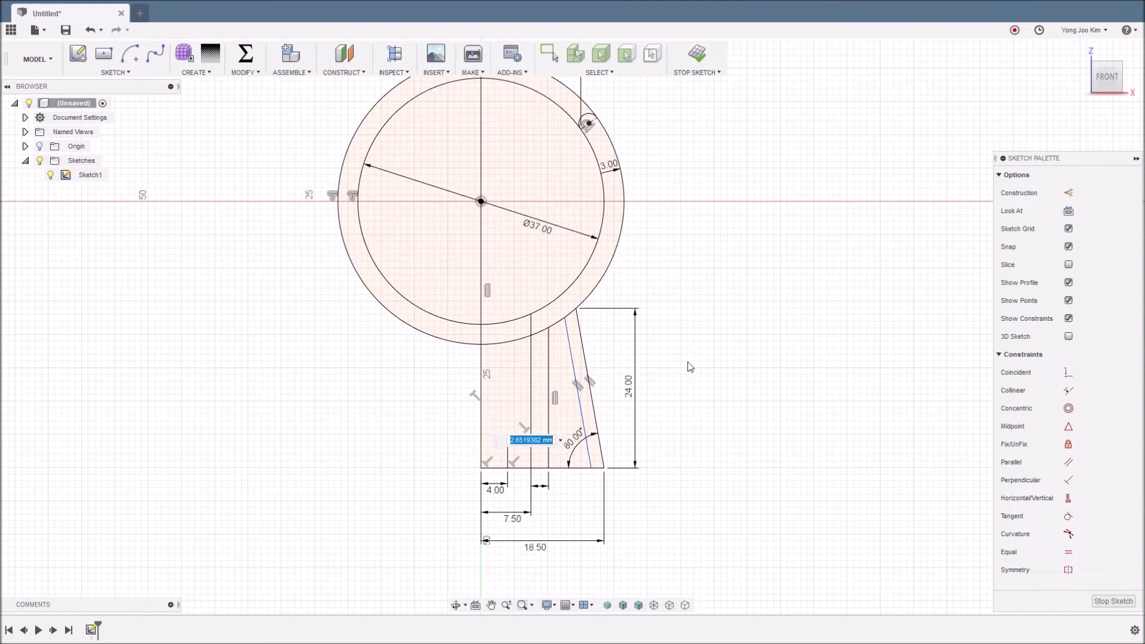
click(611, 168)
key(Return)
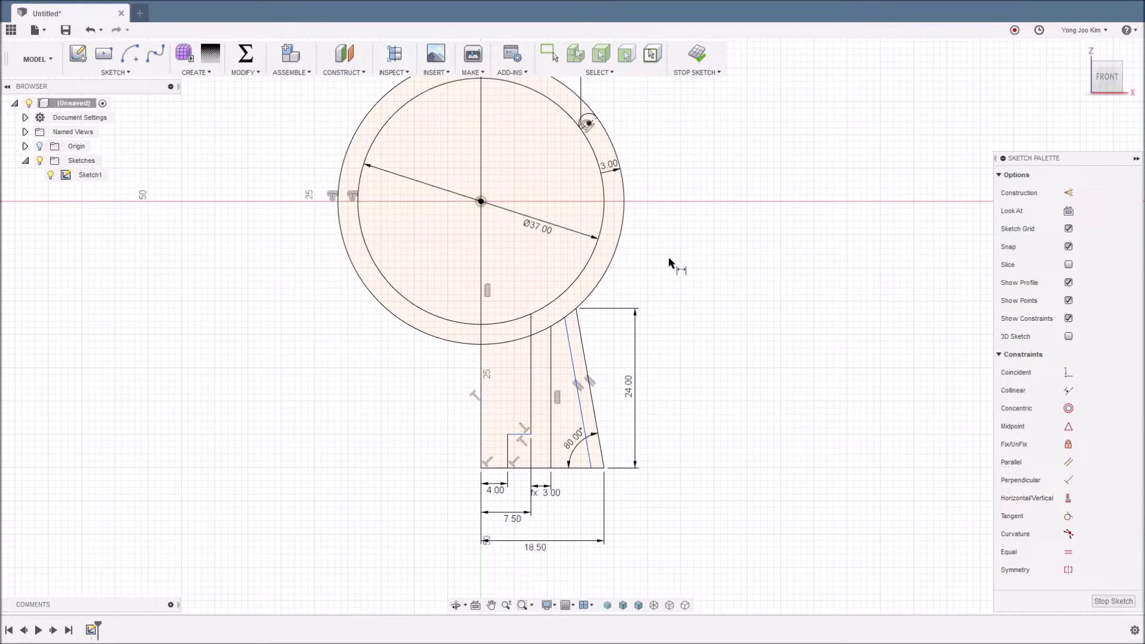
click(578, 408)
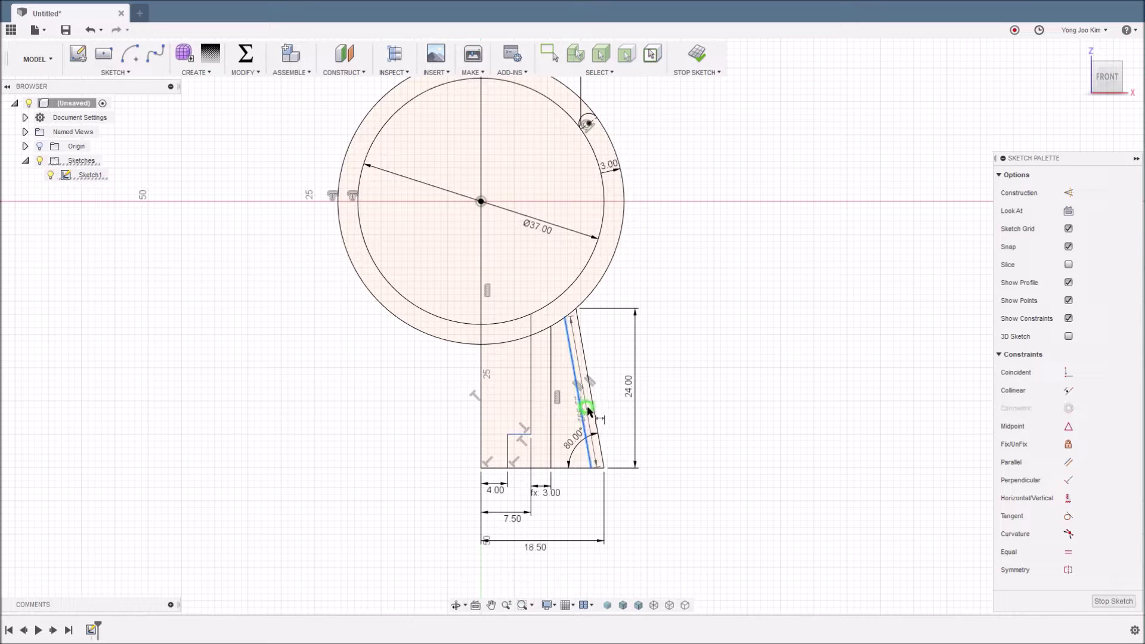
click(596, 411)
click(624, 501)
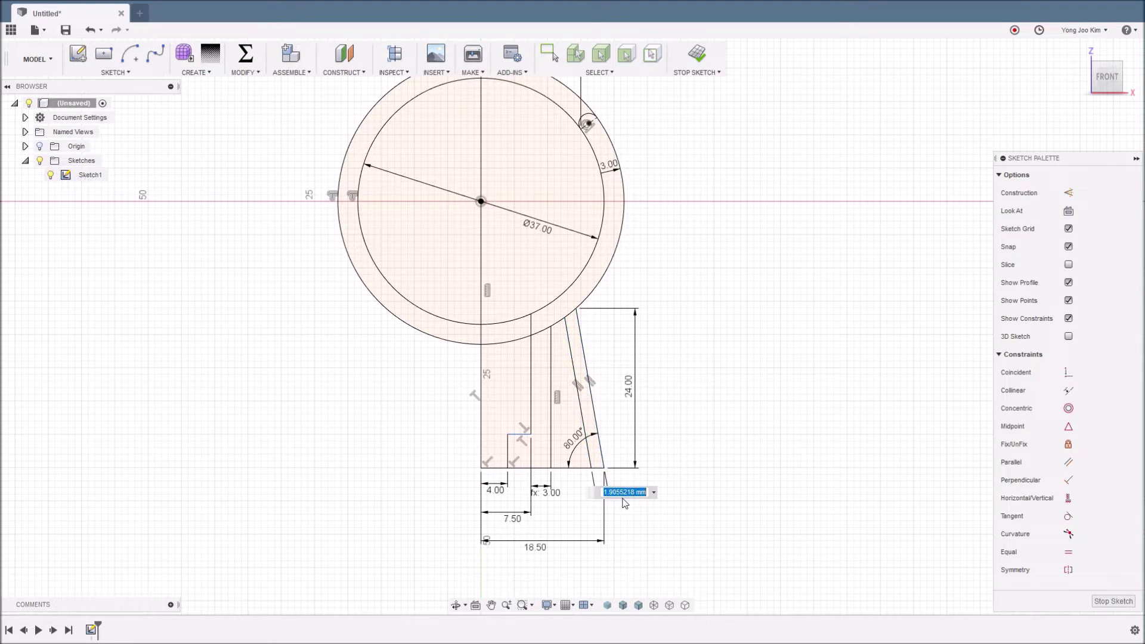
text(1)
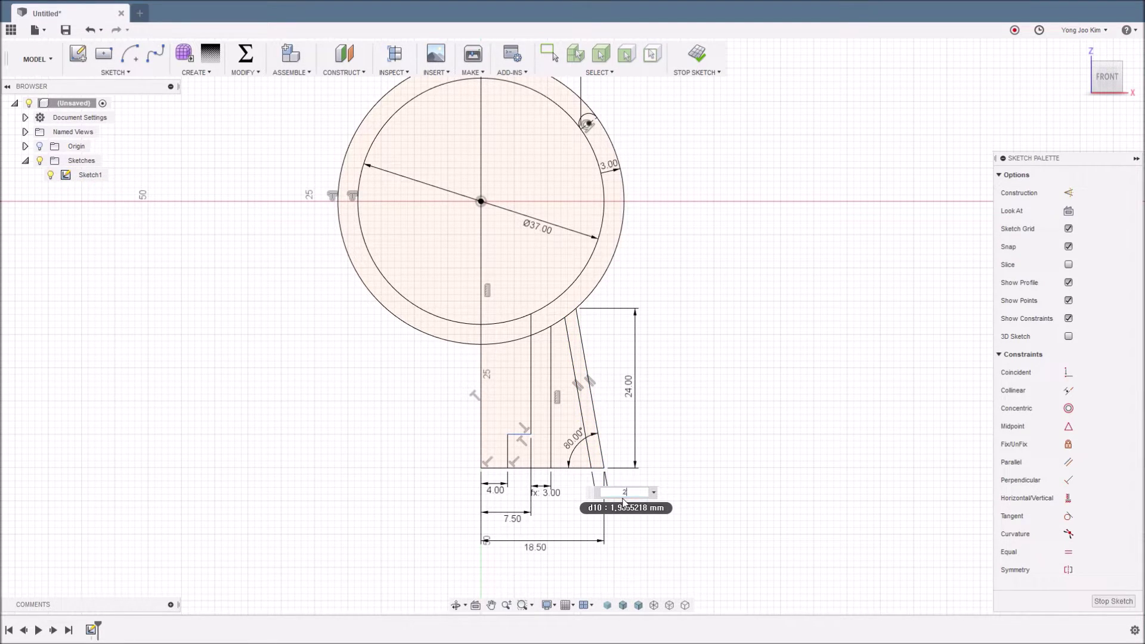
key(Return)
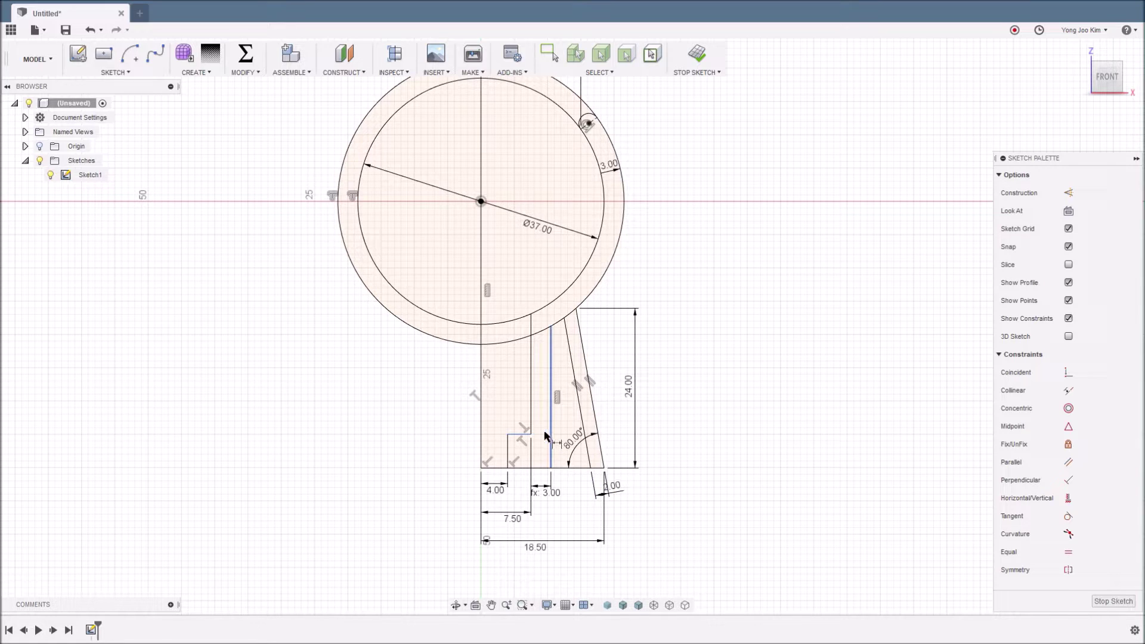
Link the step height to the 3.00 dimension (d9) and finish Sketch1
click(520, 437)
click(510, 467)
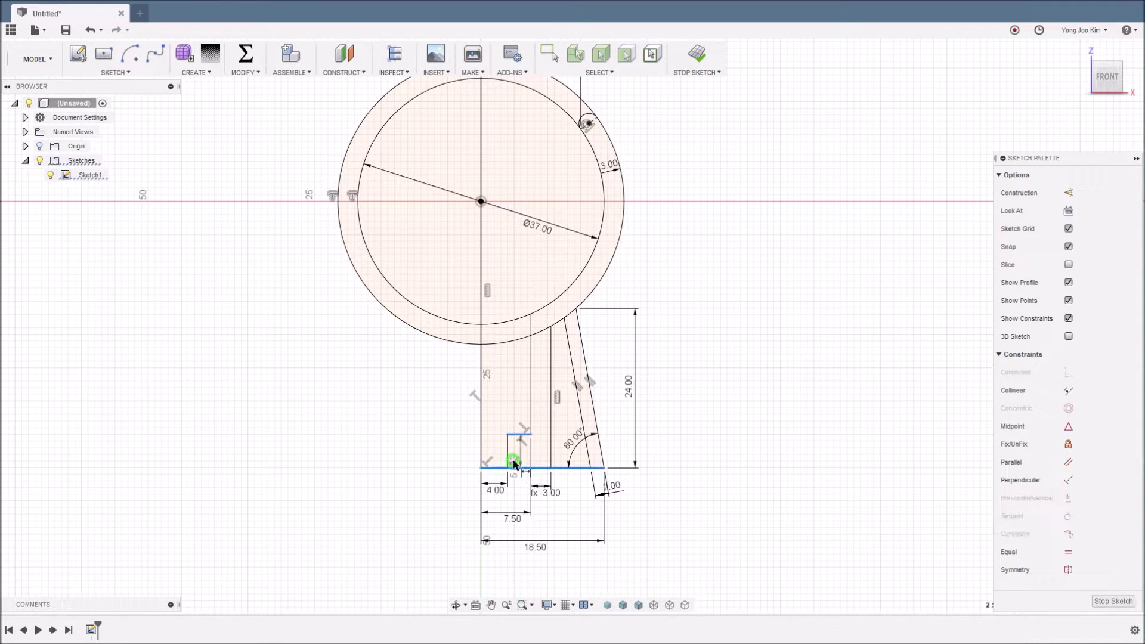
click(451, 455)
click(555, 504)
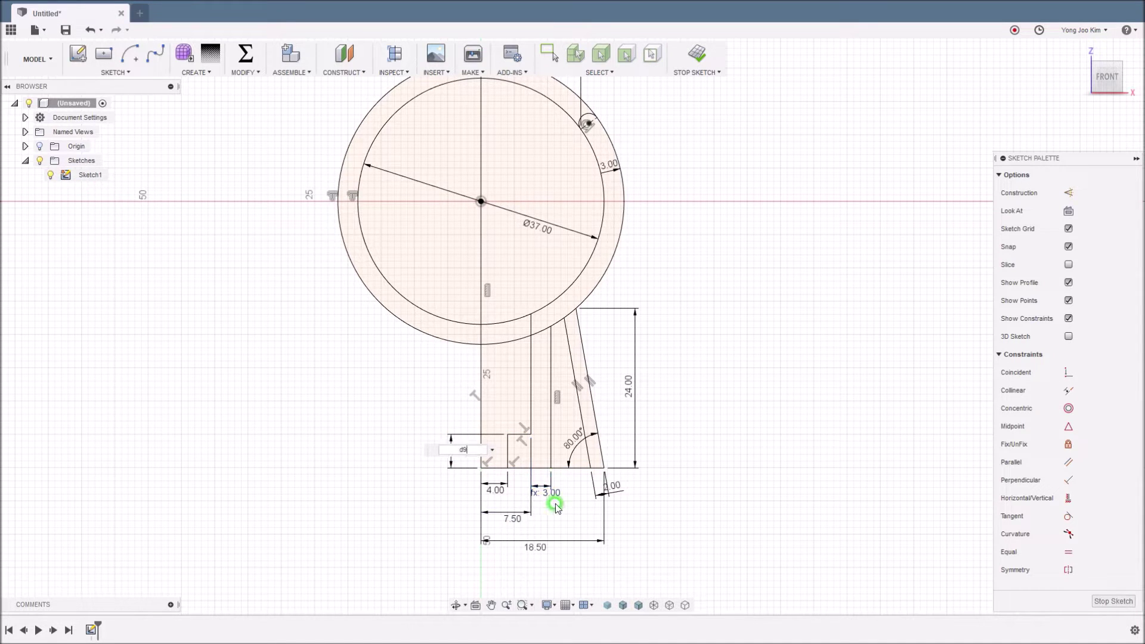
key(Return)
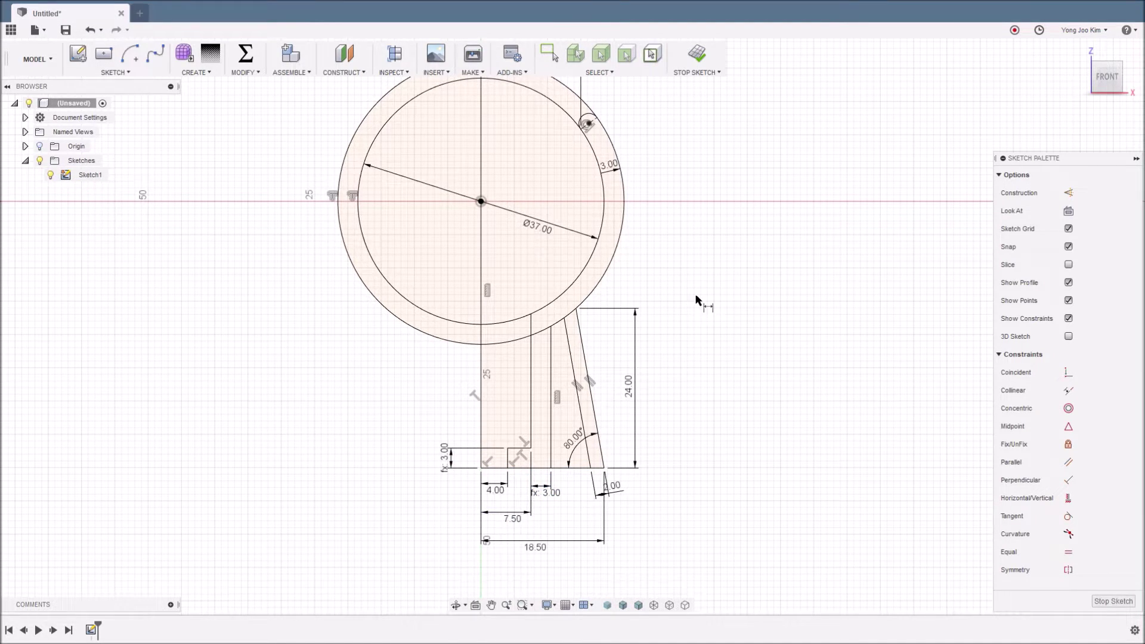
scroll(698, 298, down, 2)
middle_drag(710, 296, 695, 332)
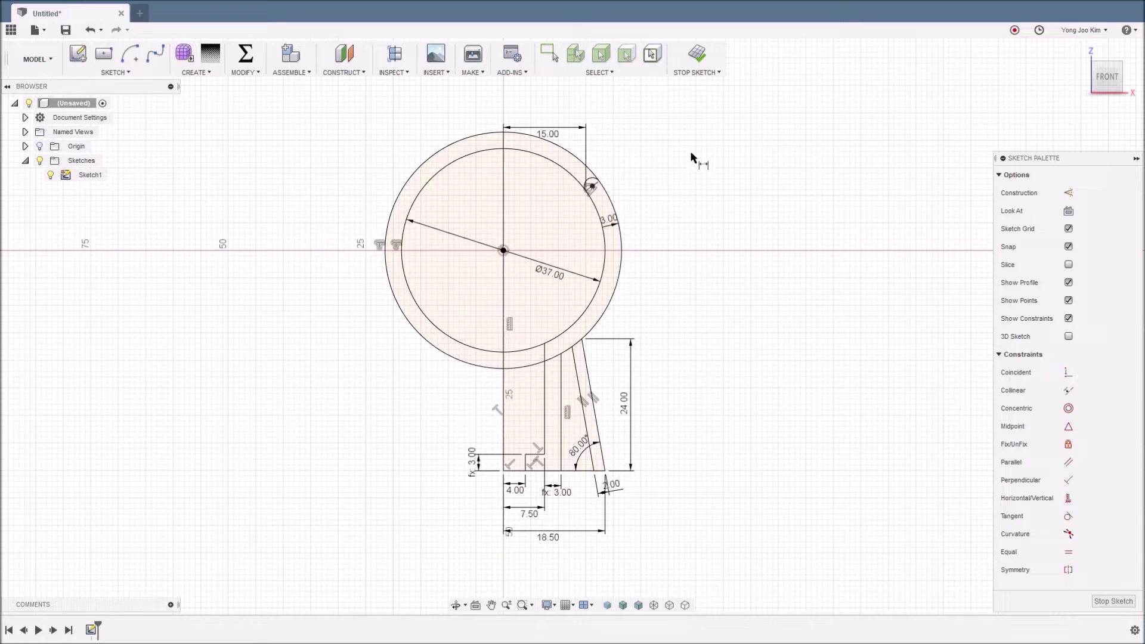
click(696, 55)
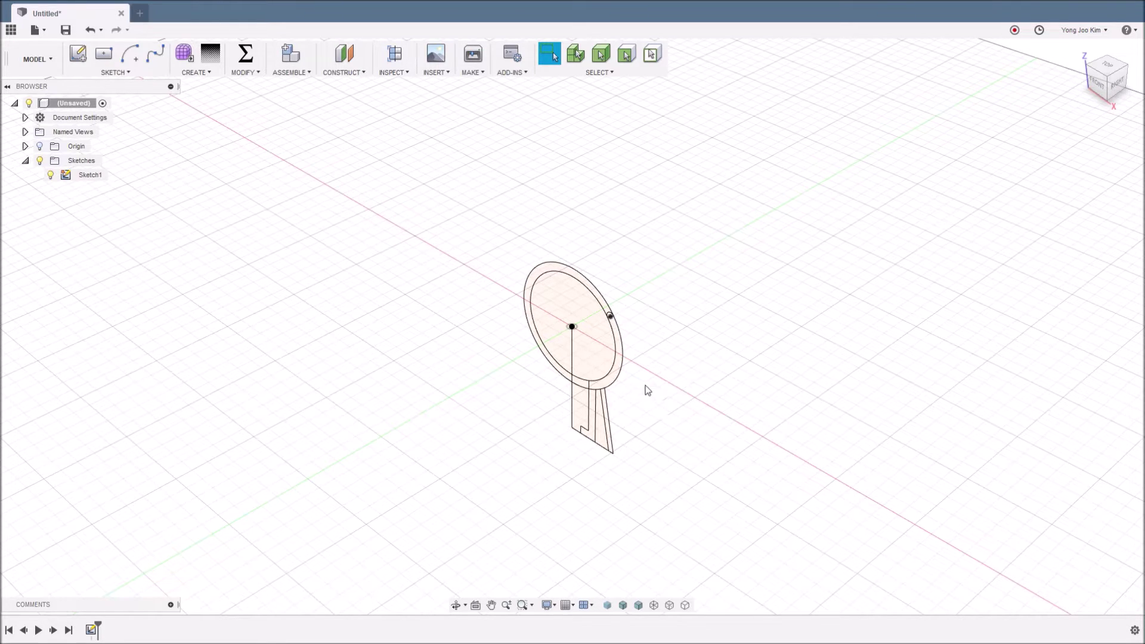
Revolve the L-shaped and triangular profiles 90° about the vertical sketch line as a new body
click(205, 74)
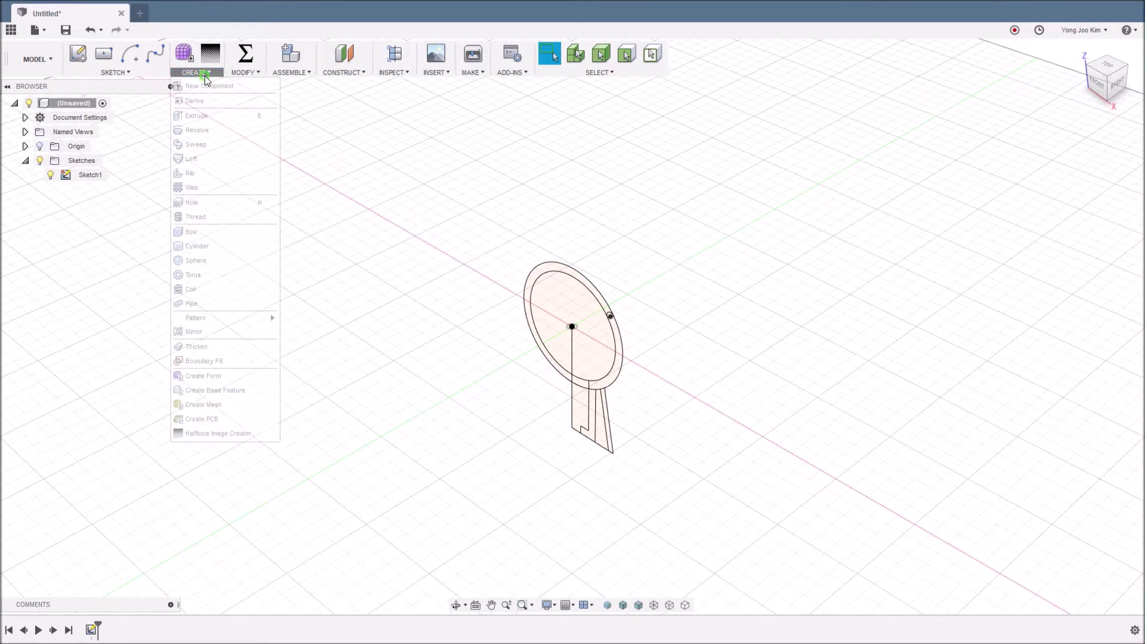
click(233, 135)
scroll(641, 430, up, 2)
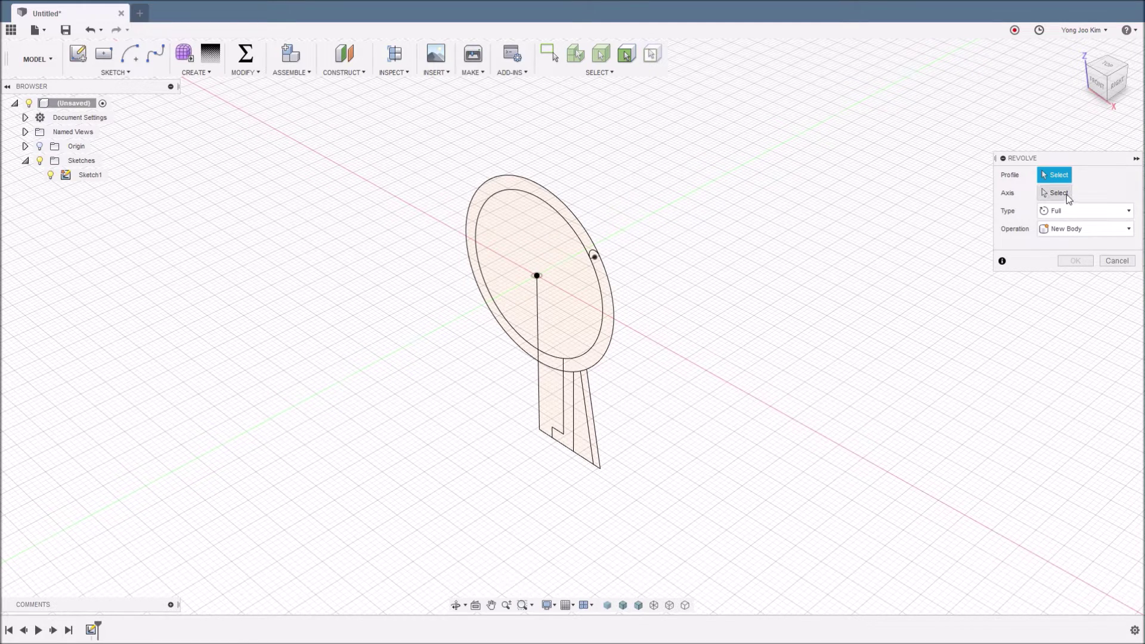
click(566, 415)
click(590, 416)
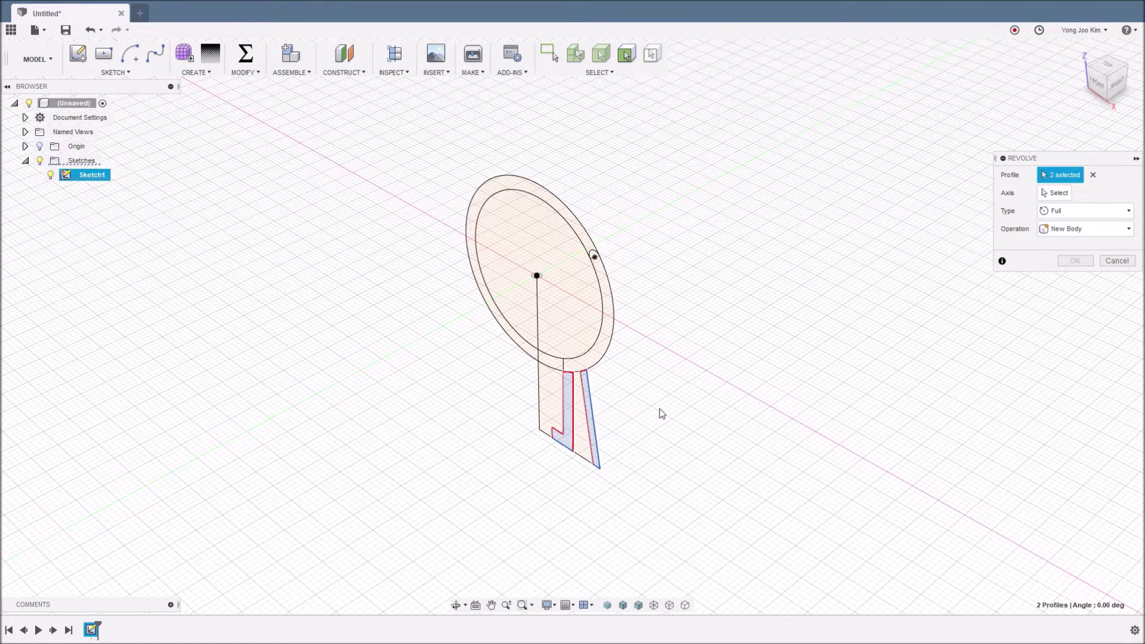
click(1046, 196)
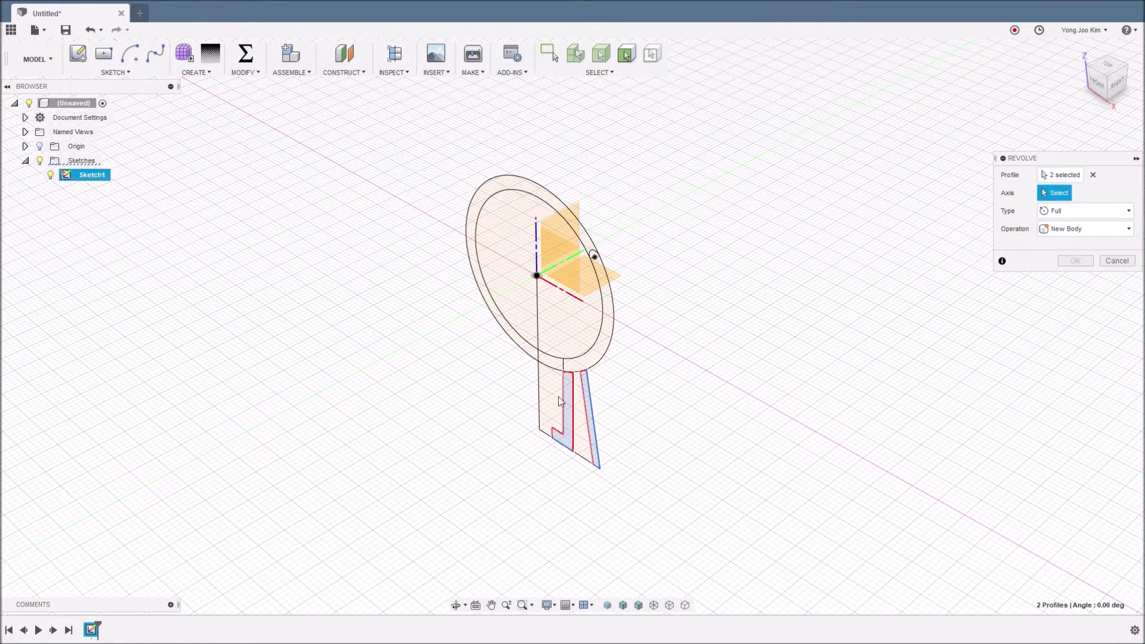
click(541, 391)
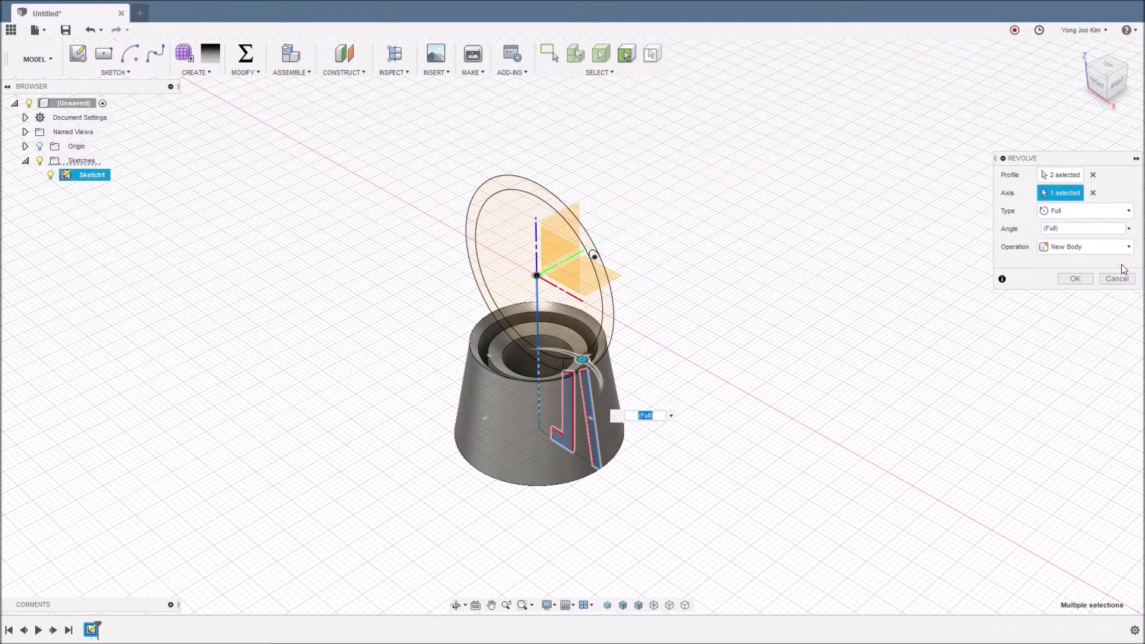
click(1126, 212)
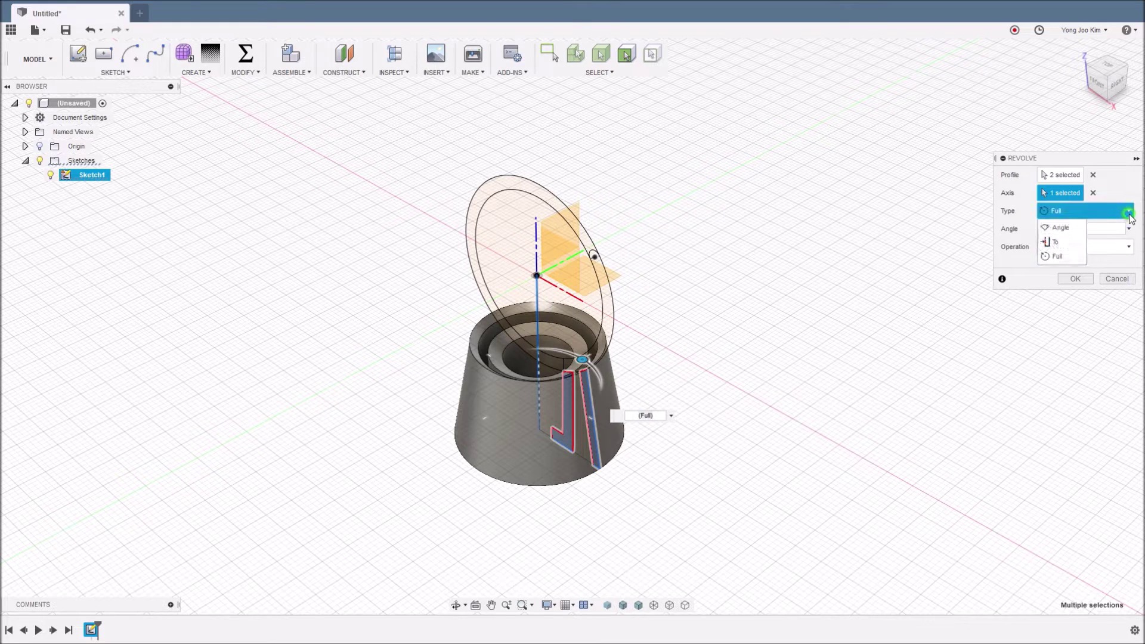
click(1078, 230)
drag(1084, 229, 1035, 231)
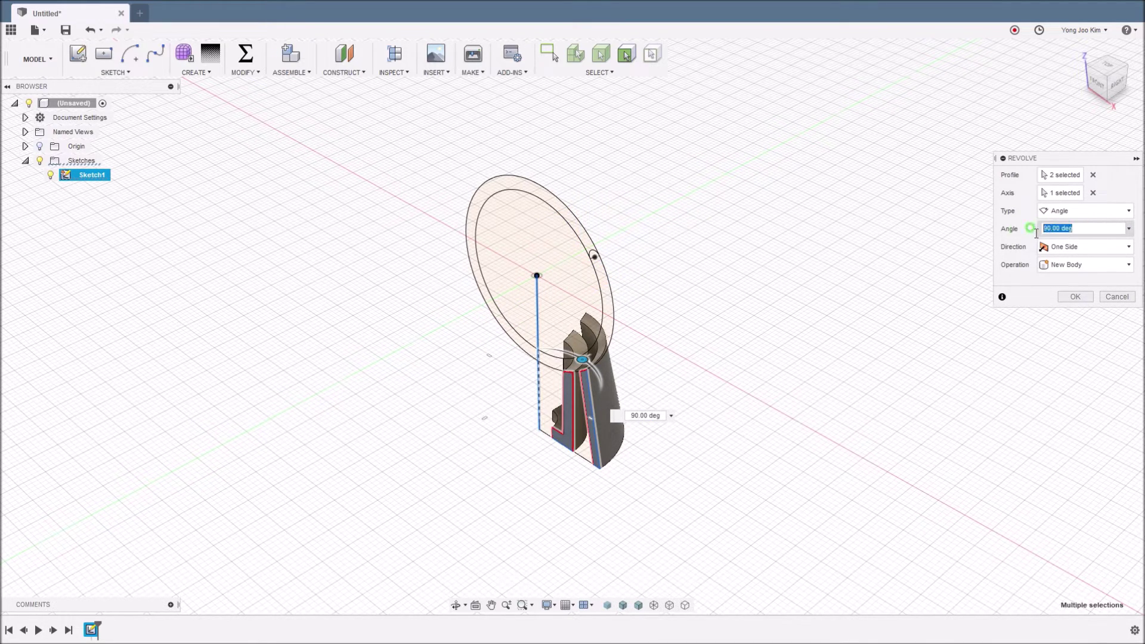
click(1087, 225)
click(1077, 296)
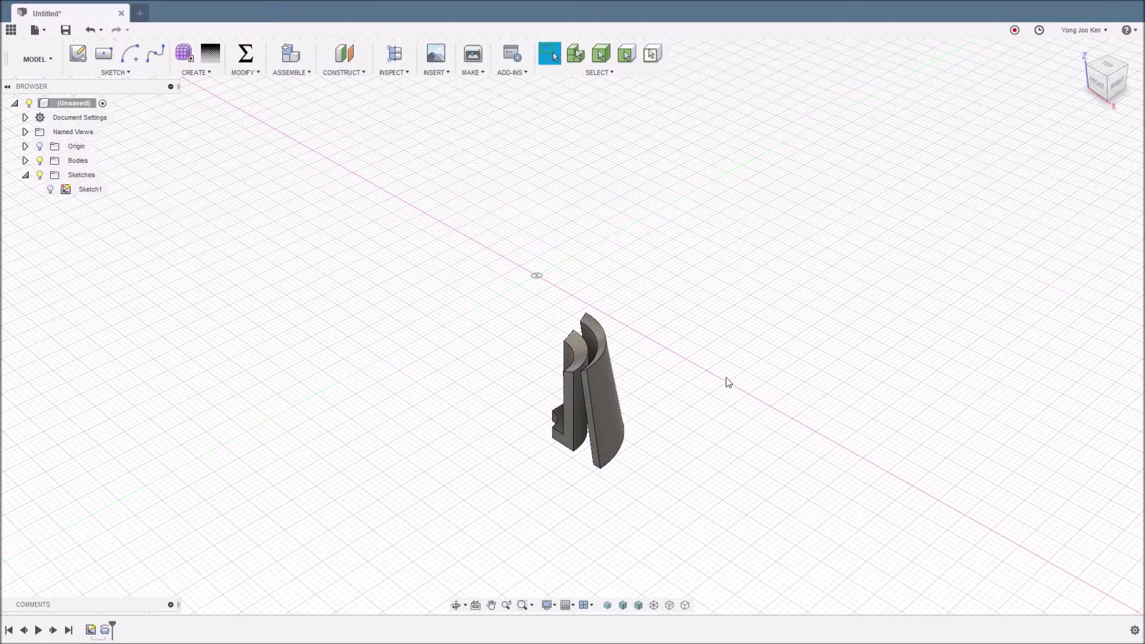
Turn Sketch1's visibility back on and orbit to view the part from the back
mouse_move(688, 379)
shift+middle_down()
mouse_move(665, 427)
mouse_move(678, 463)
mouse_move(685, 417)
shift+middle_up()
key(Escape)
click(50, 189)
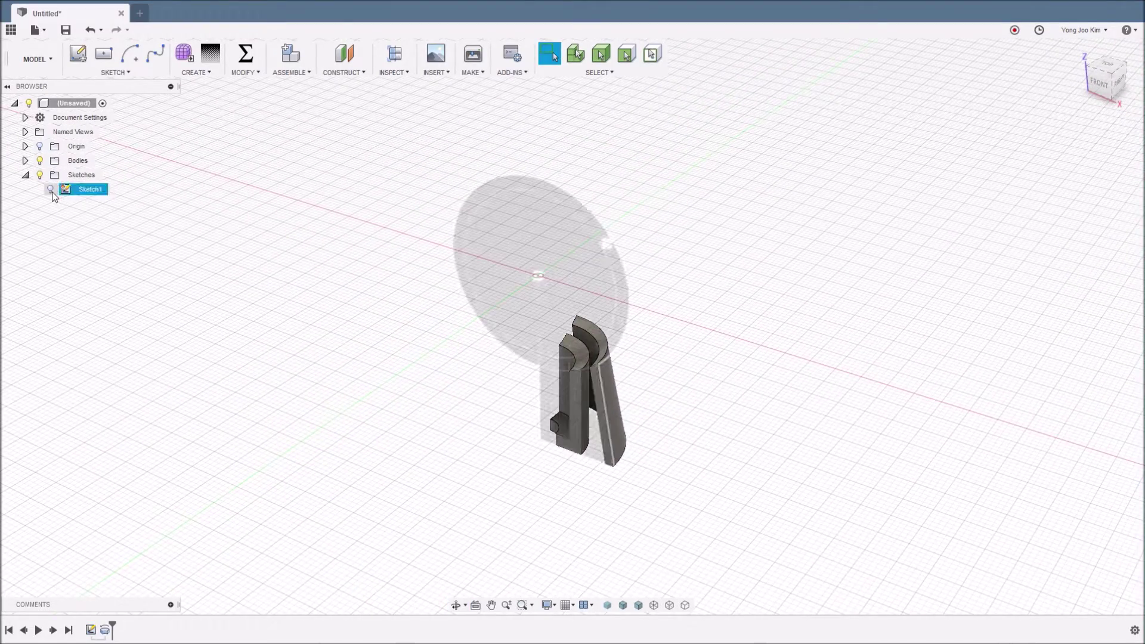
click(90, 215)
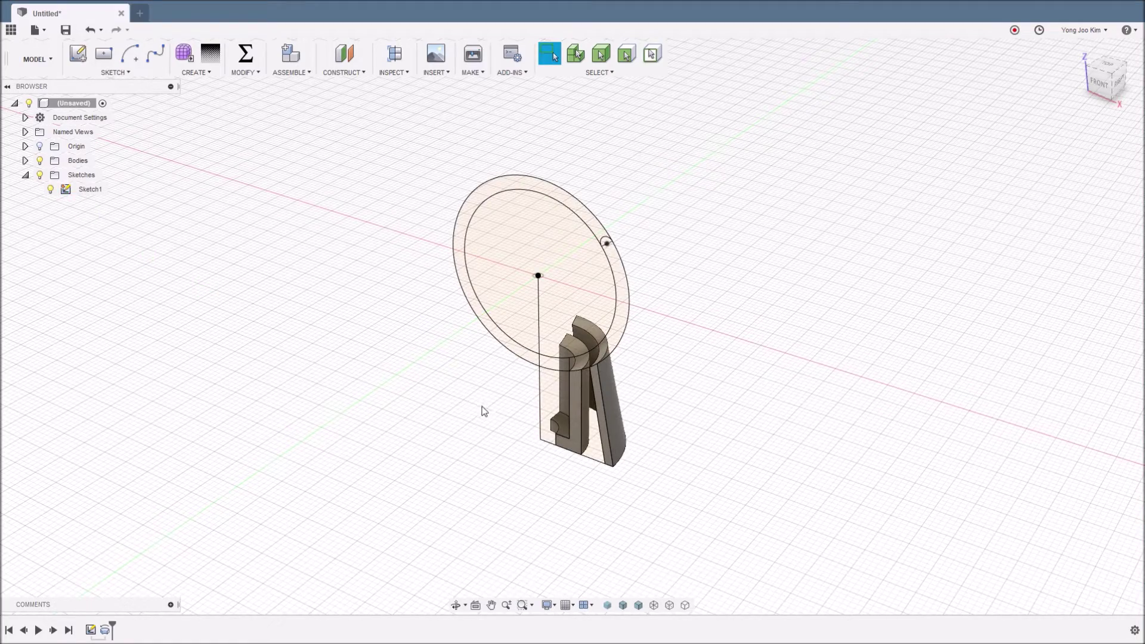
shift+middle_drag(483, 404, 501, 366)
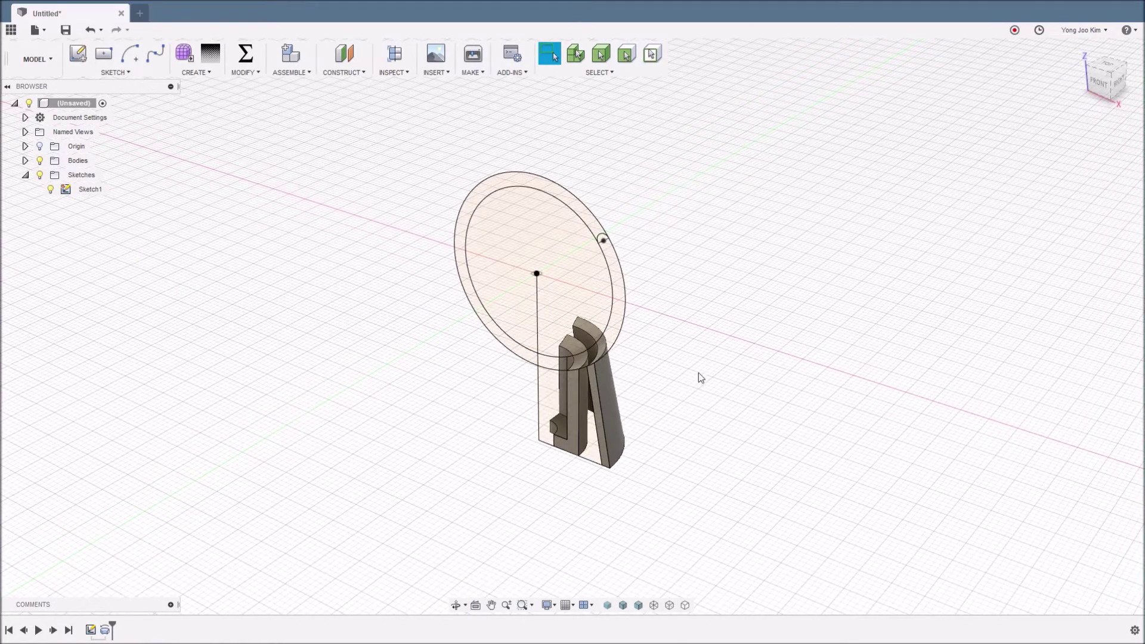
shift+middle_drag(701, 377, 608, 389)
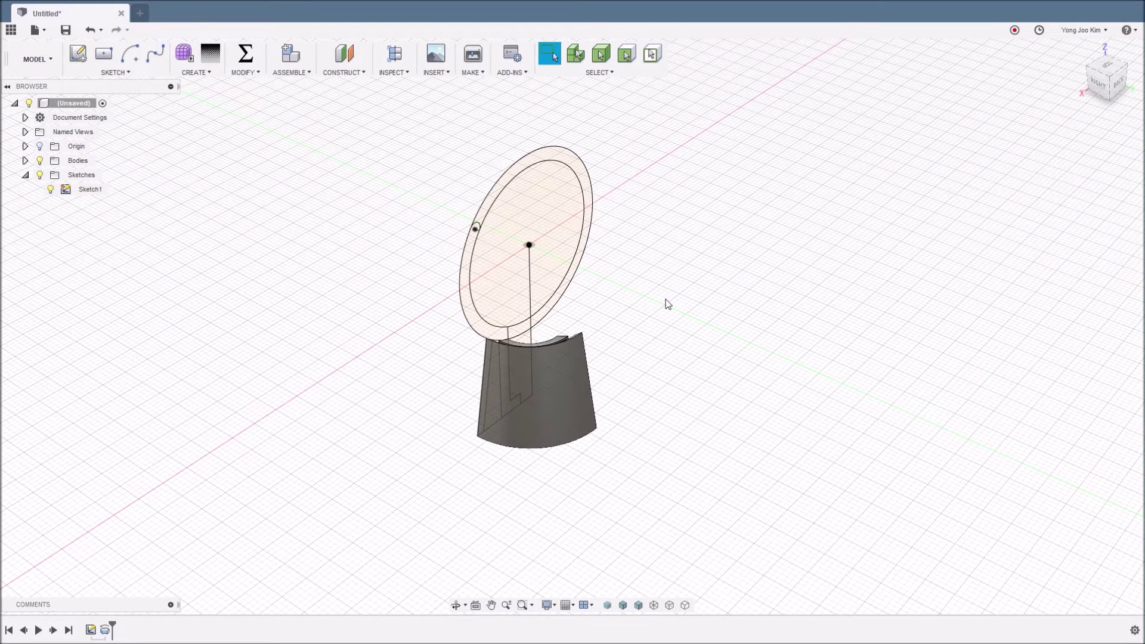
Extrude both ring profiles To Object up to the body vertex, joined to the existing body
key(e)
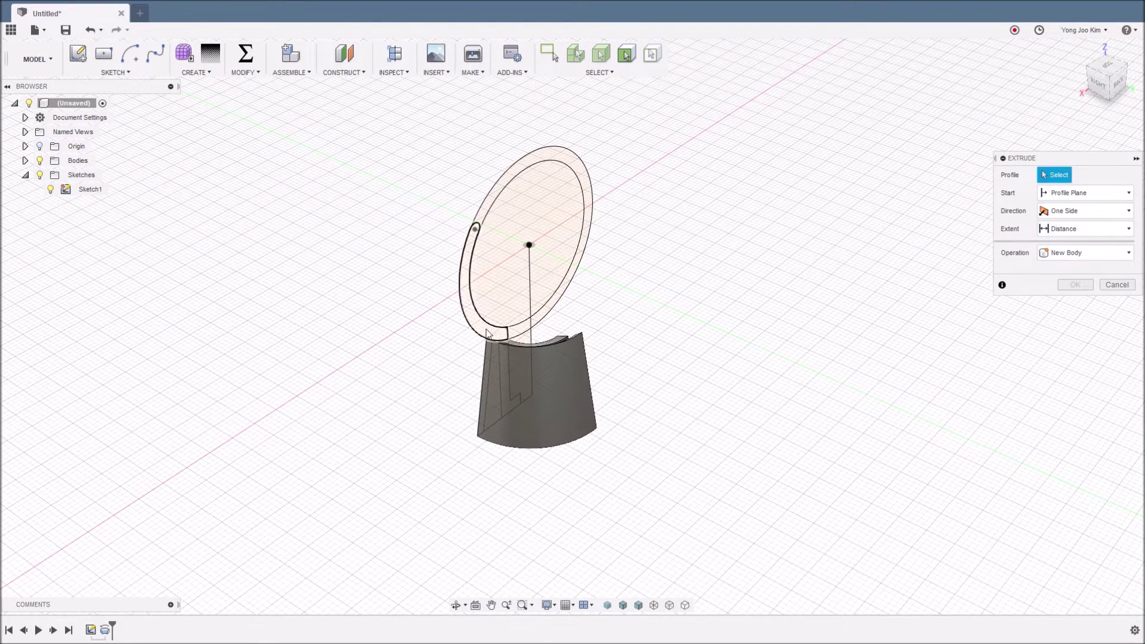
click(487, 332)
click(524, 327)
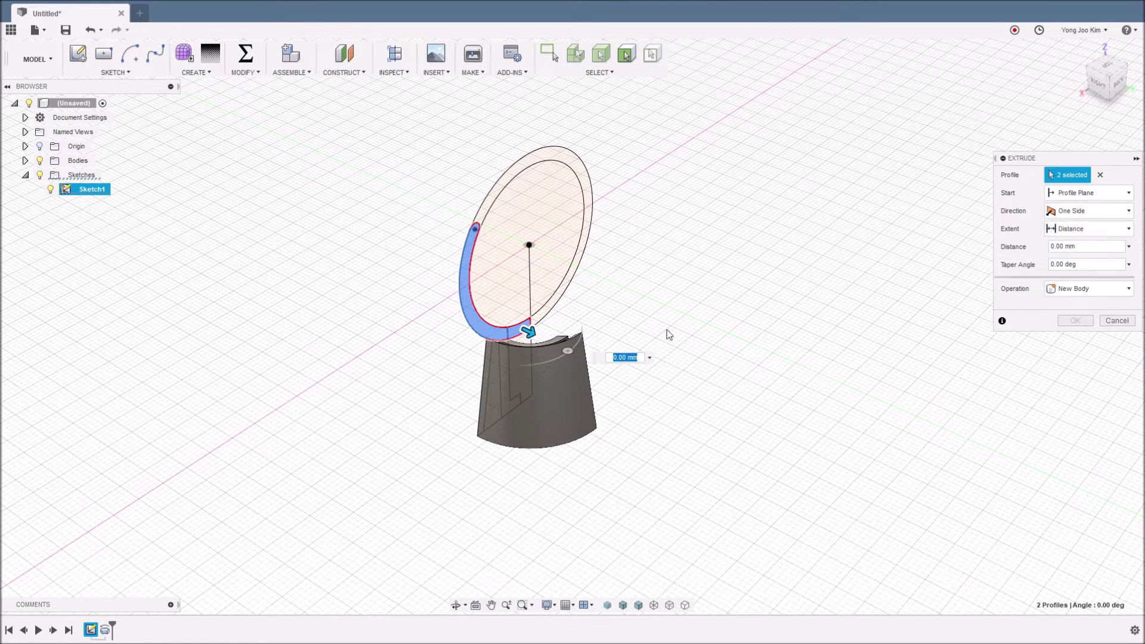
drag(540, 342, 561, 337)
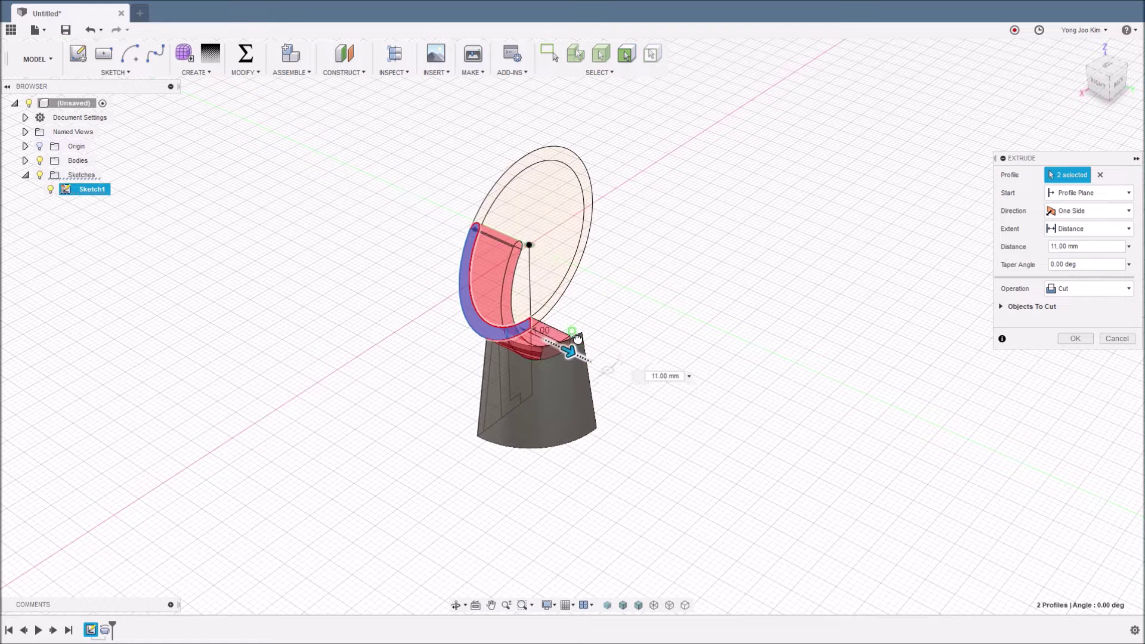
click(1127, 230)
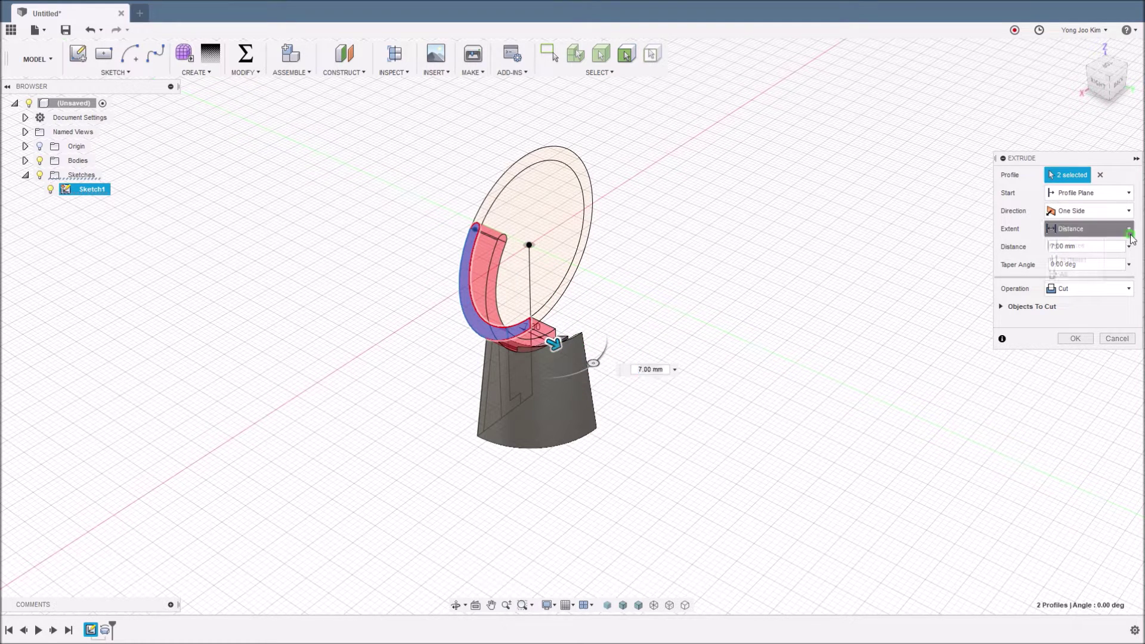
click(1091, 260)
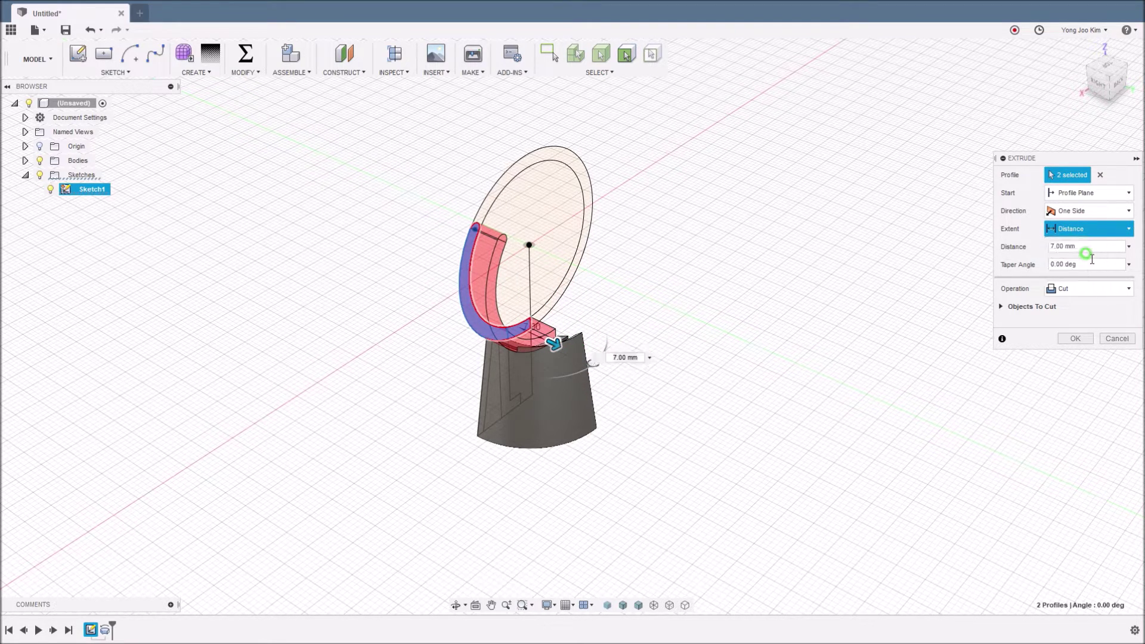
click(598, 433)
shift+middle_drag(671, 411, 751, 400)
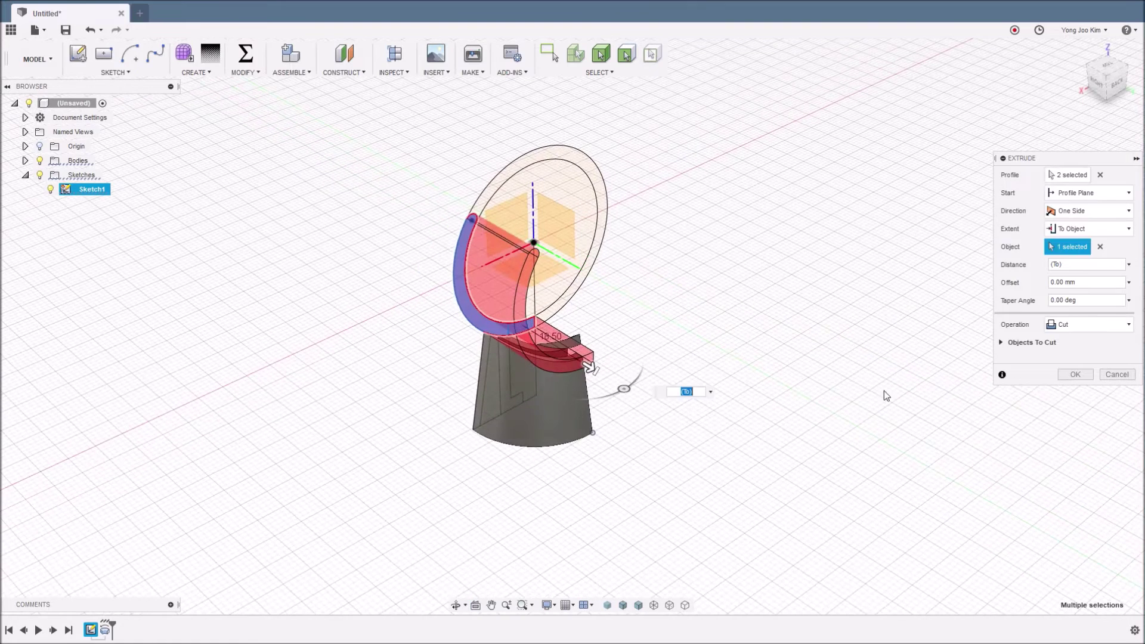
click(1108, 330)
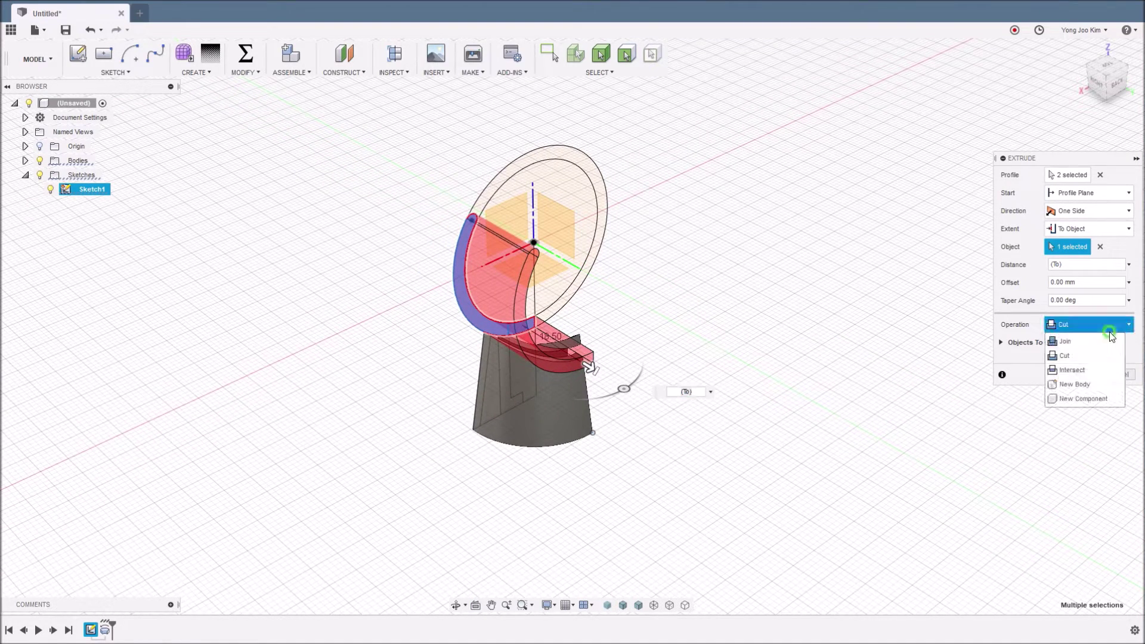
click(1080, 342)
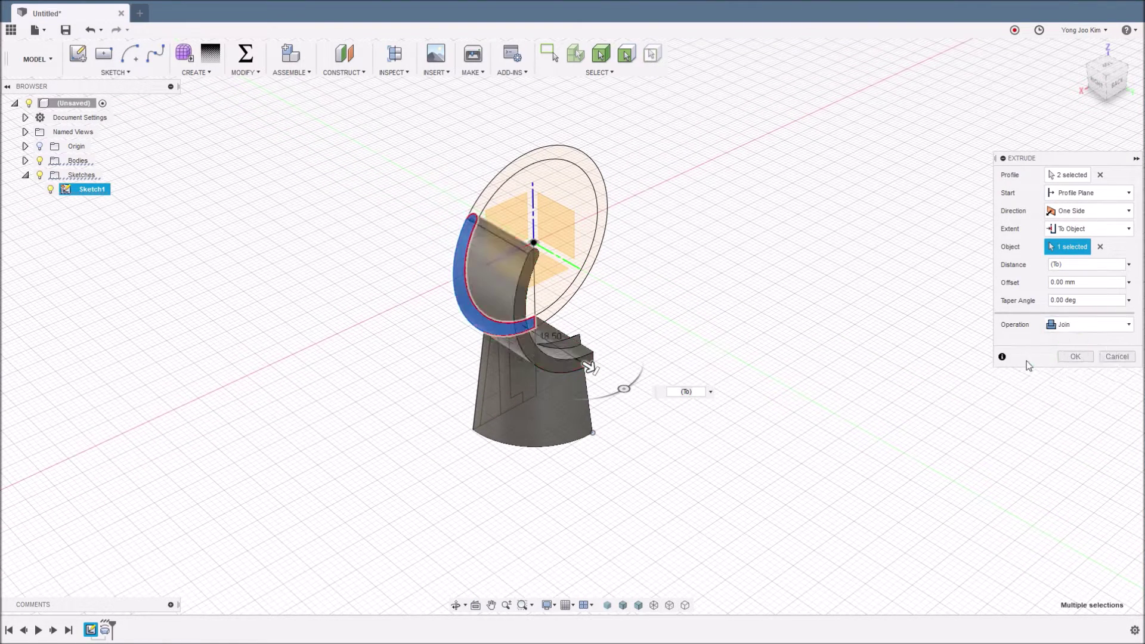
click(1074, 356)
mouse_move(709, 382)
shift+middle_down()
mouse_move(624, 380)
mouse_move(675, 379)
shift+middle_up()
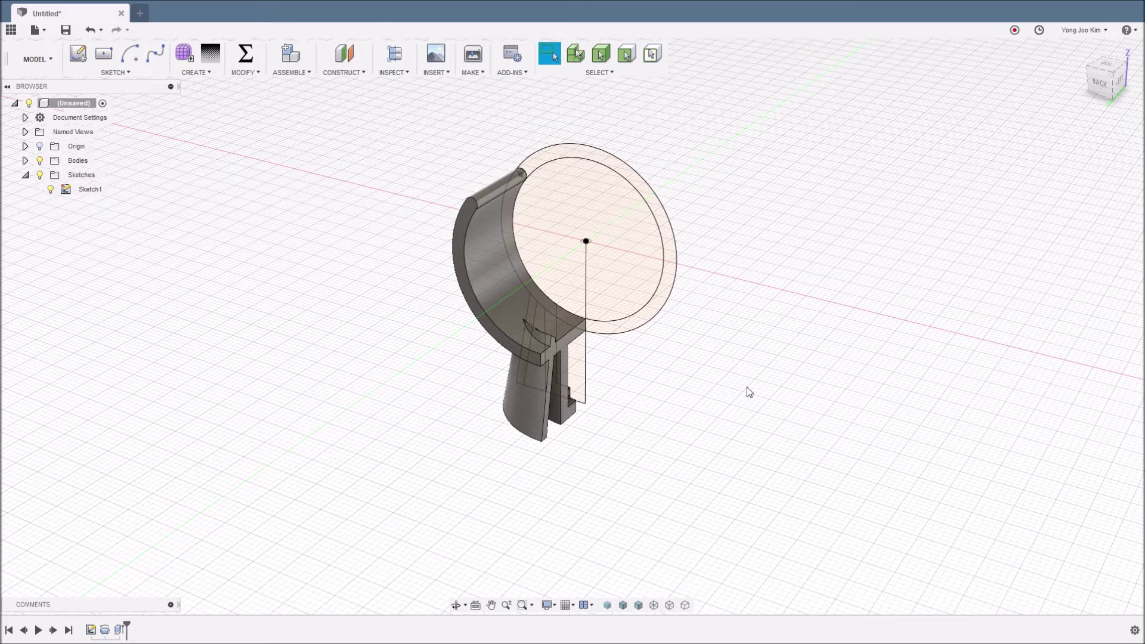
Cut-extrude the inner Ø37 circle profile To Object, ending at the part's bottom vertex
key(e)
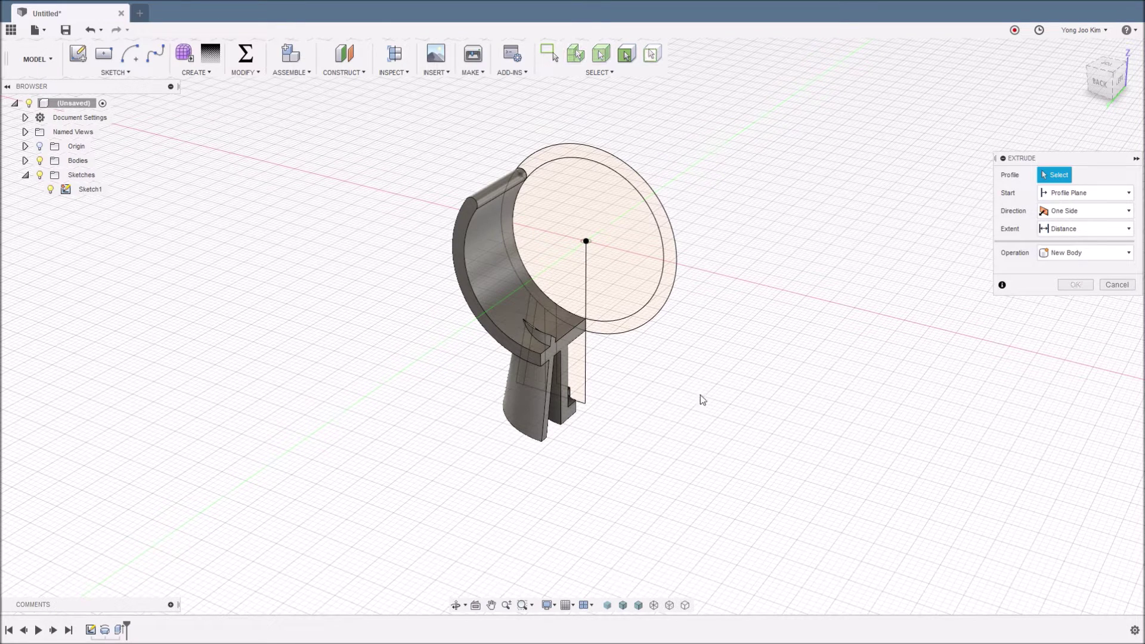
click(565, 281)
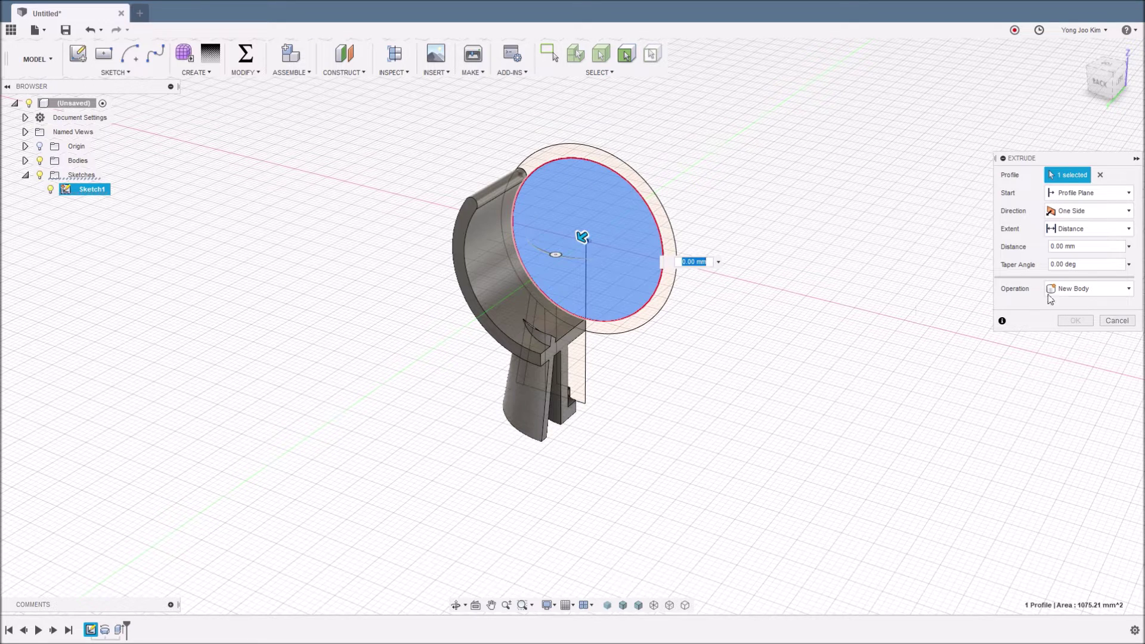
click(1125, 229)
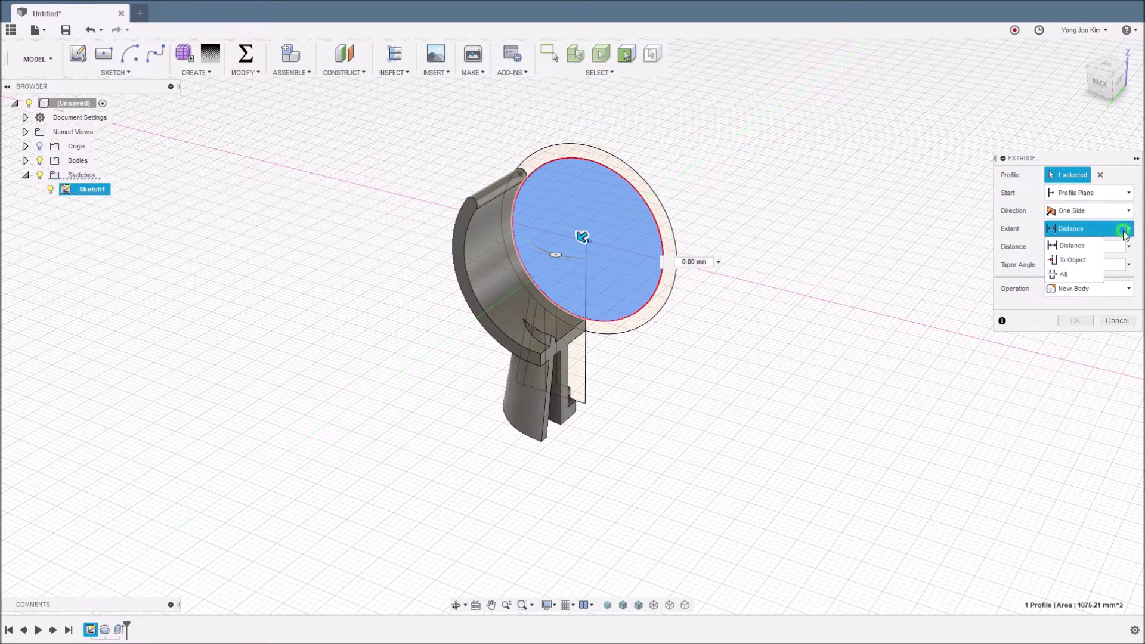
click(1072, 260)
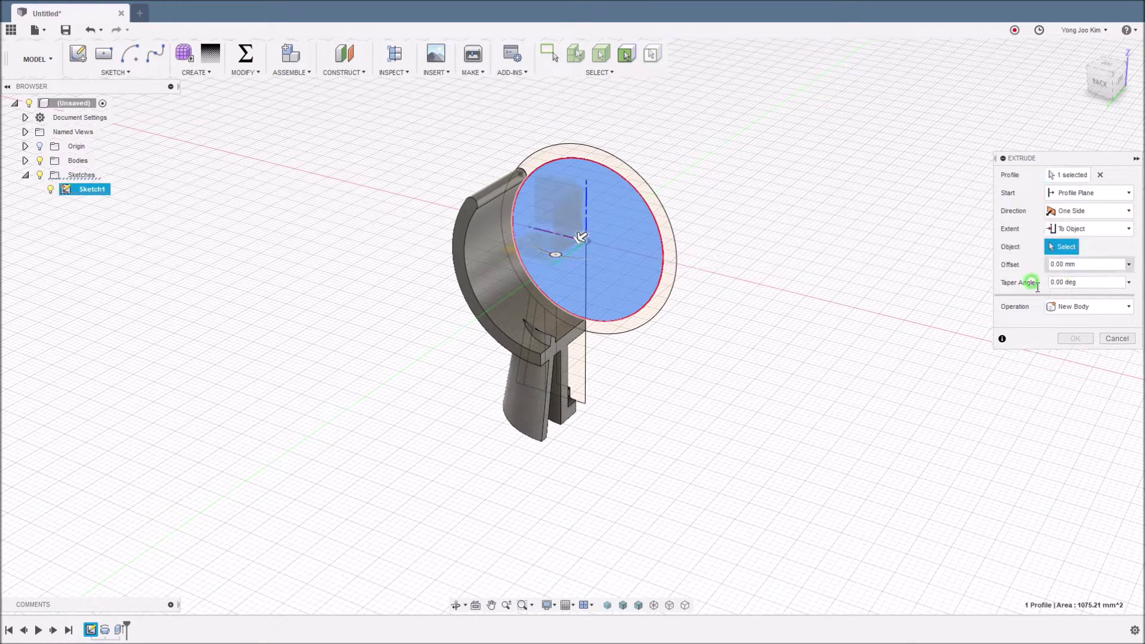
click(540, 438)
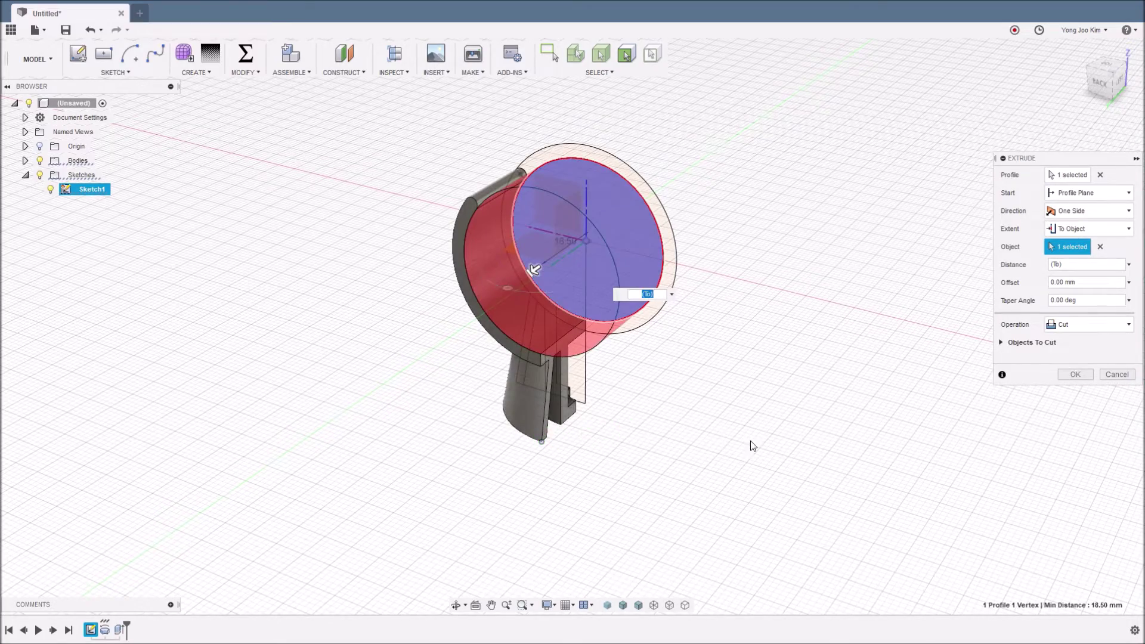
mouse_move(750, 442)
shift+middle_down()
mouse_move(673, 424)
mouse_move(739, 435)
shift+middle_up()
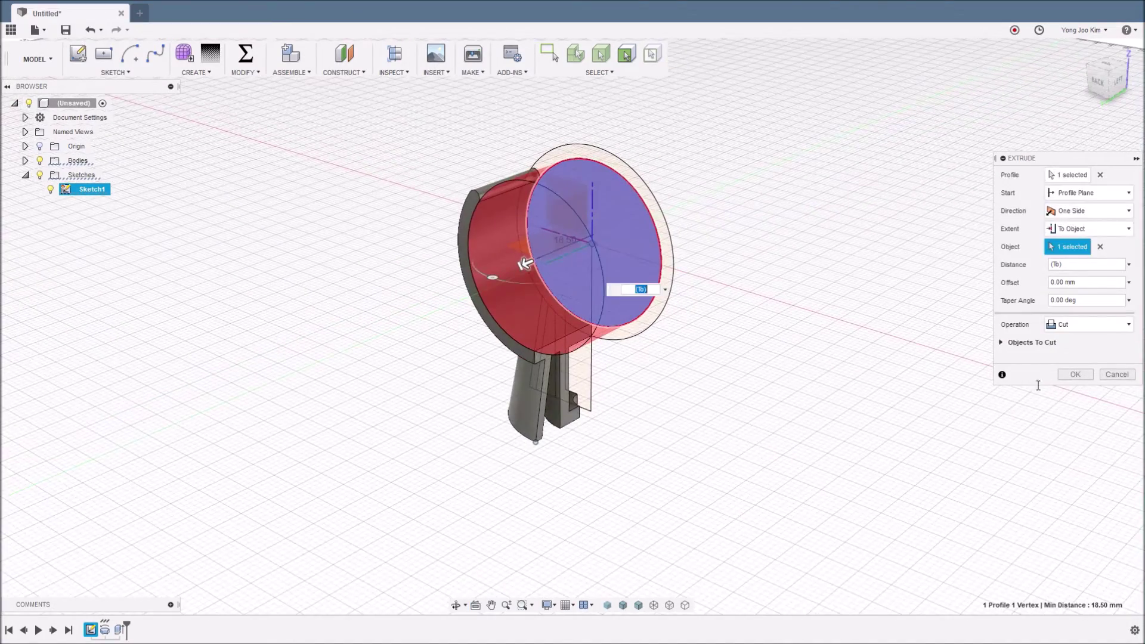
click(1075, 374)
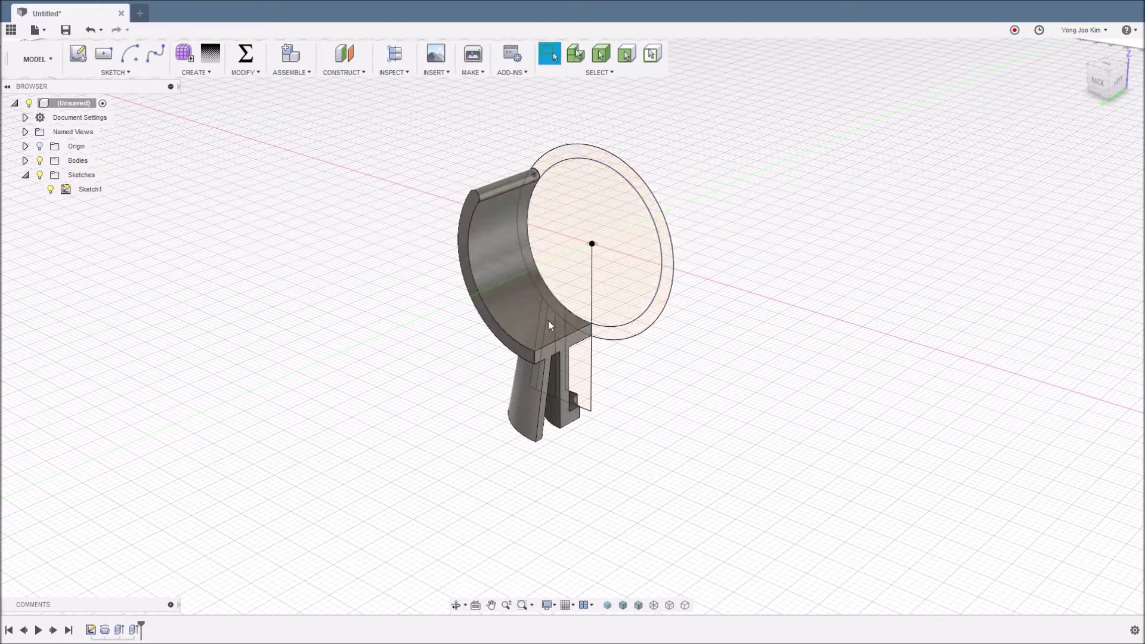
Orbit the part from a frontal view round to a side view
mouse_move(664, 413)
shift+middle_down()
mouse_move(684, 410)
mouse_move(666, 415)
shift+middle_up()
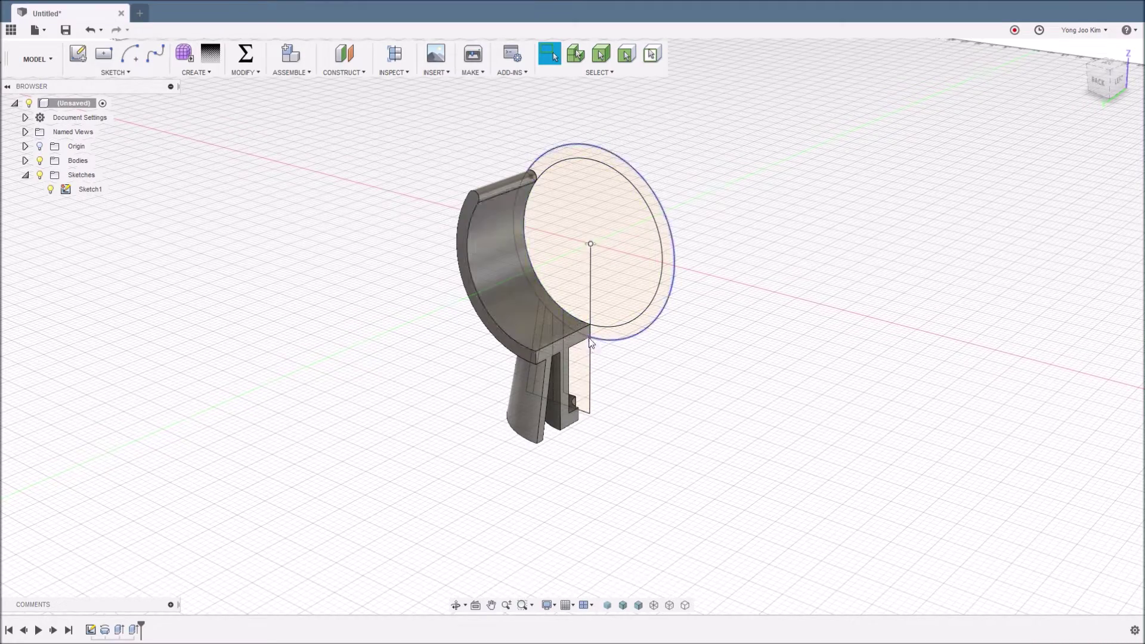
mouse_move(626, 366)
shift+middle_down()
mouse_move(677, 406)
mouse_move(599, 400)
mouse_move(538, 420)
shift+middle_up()
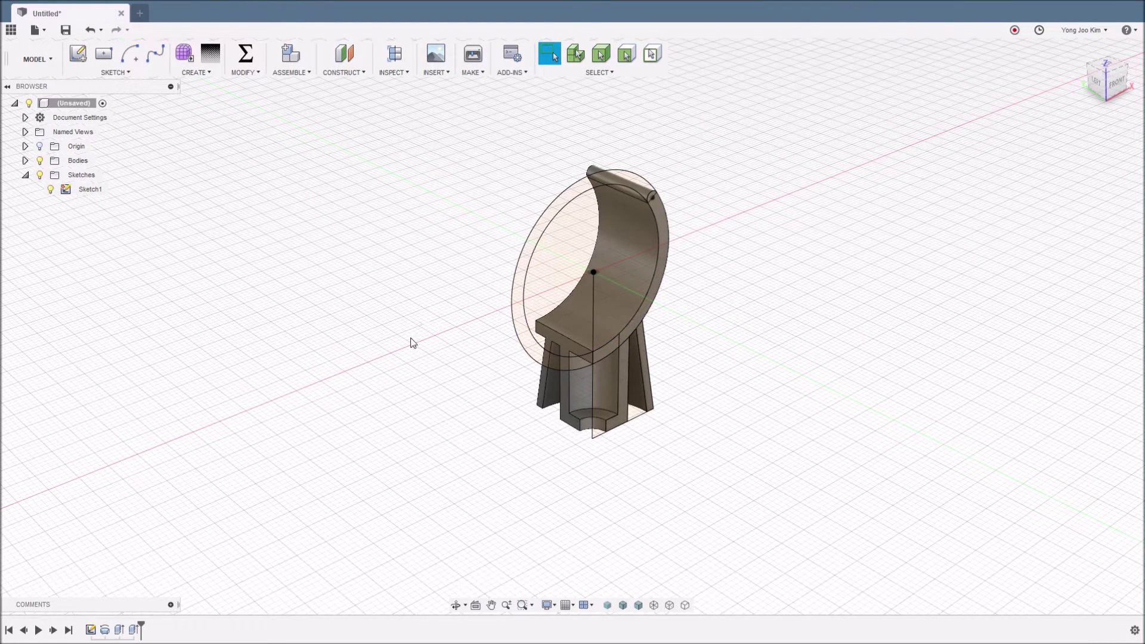
Revolve-cut the two pillar profiles 90° around the vertical sketch line
click(199, 74)
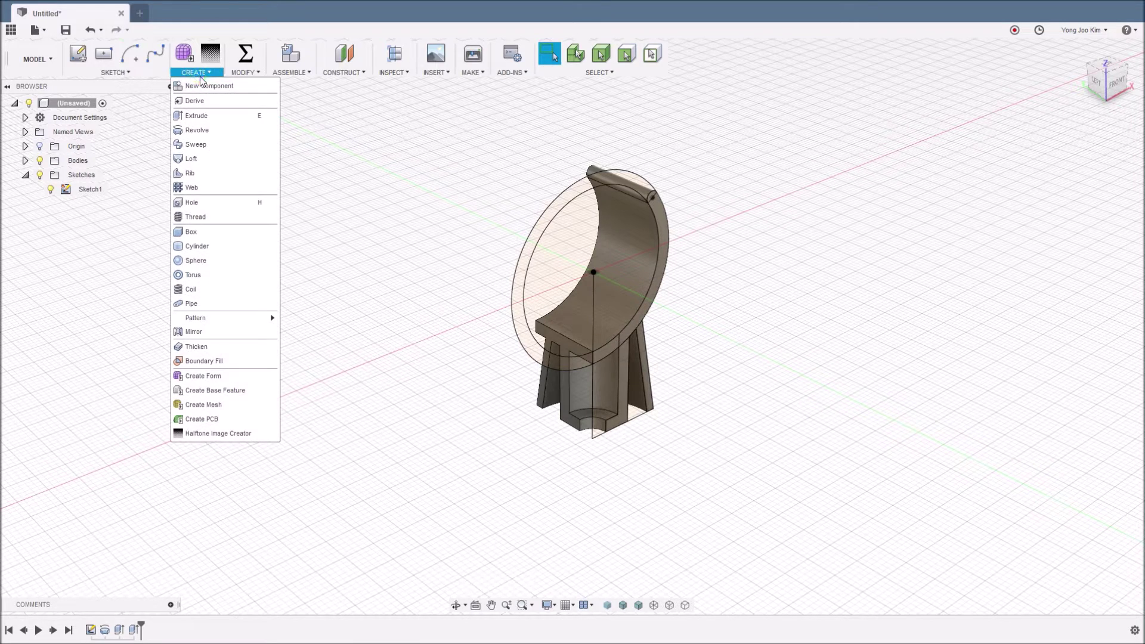
click(204, 131)
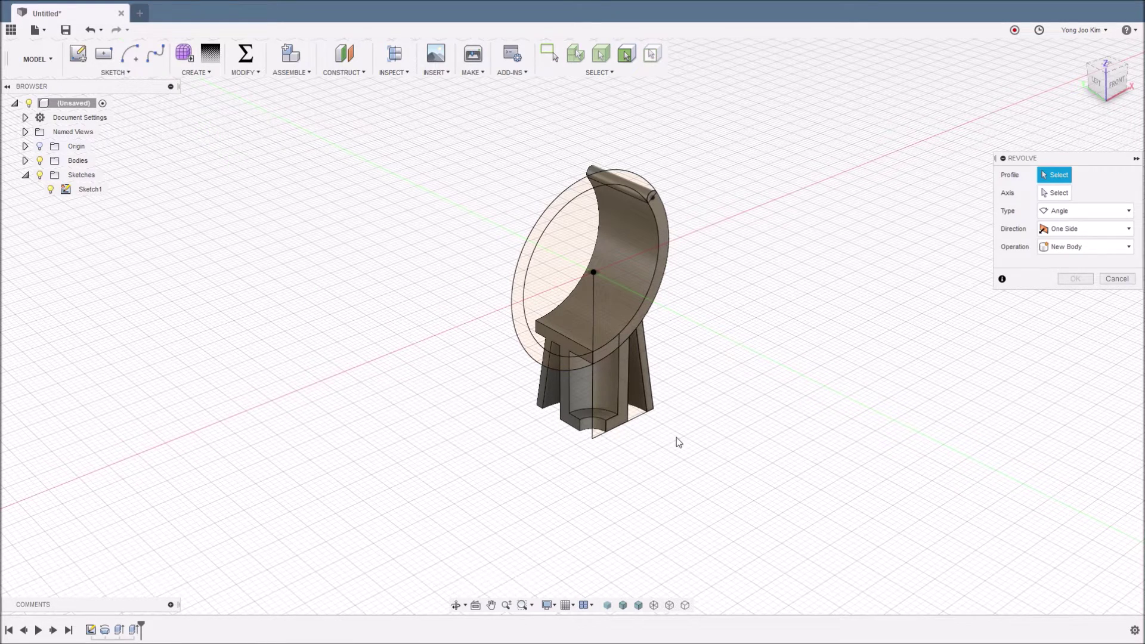
middle_drag(677, 438, 666, 392)
click(599, 340)
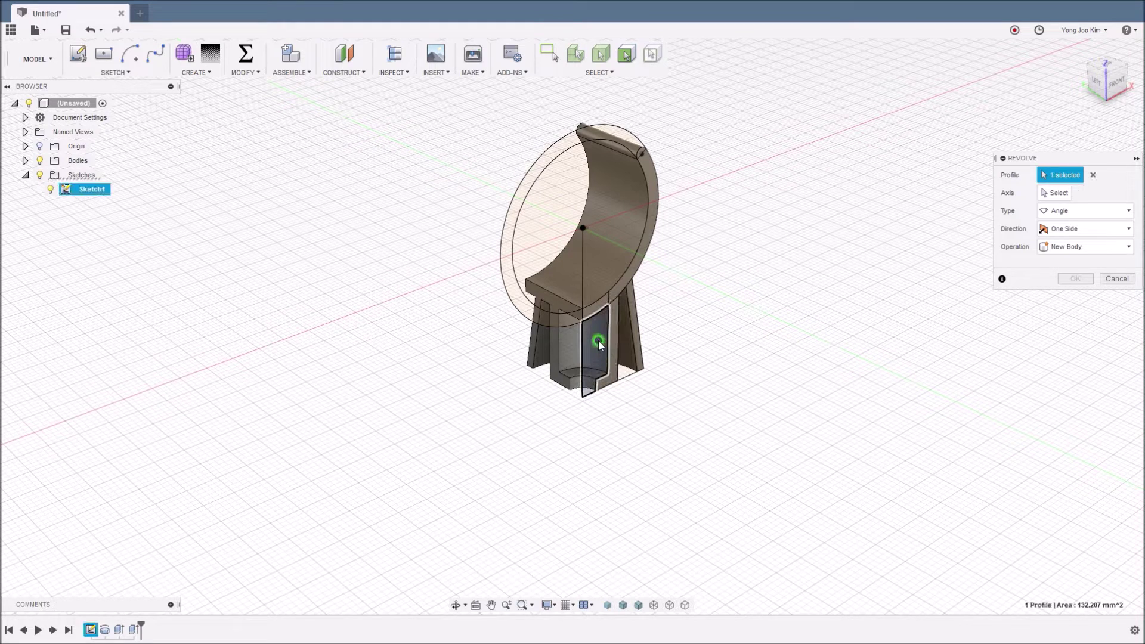
click(595, 309)
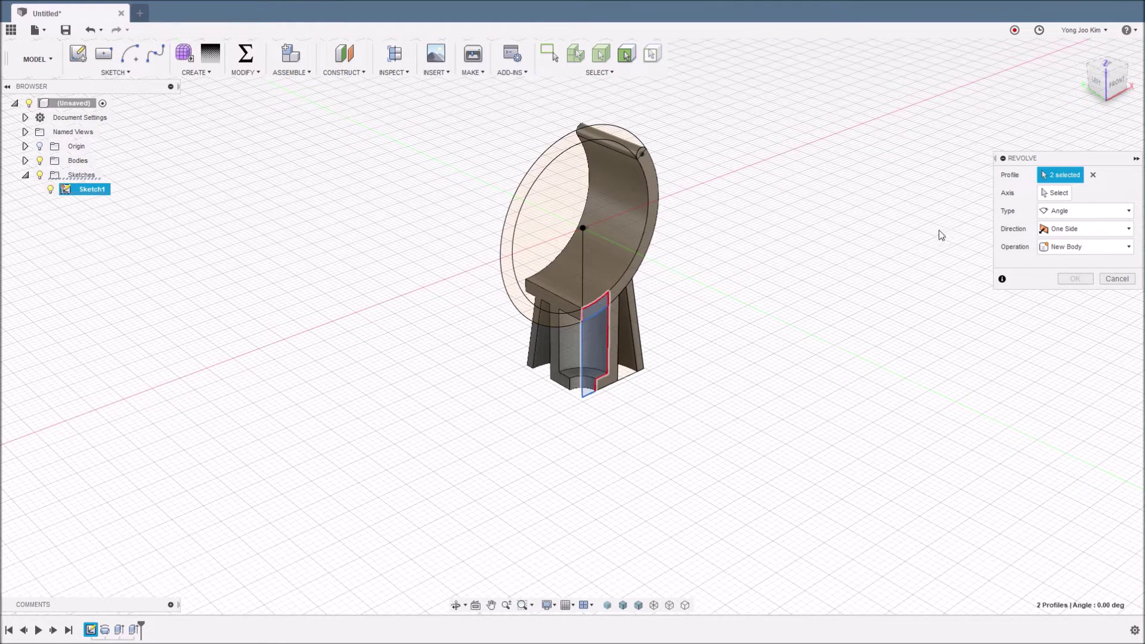
click(1055, 193)
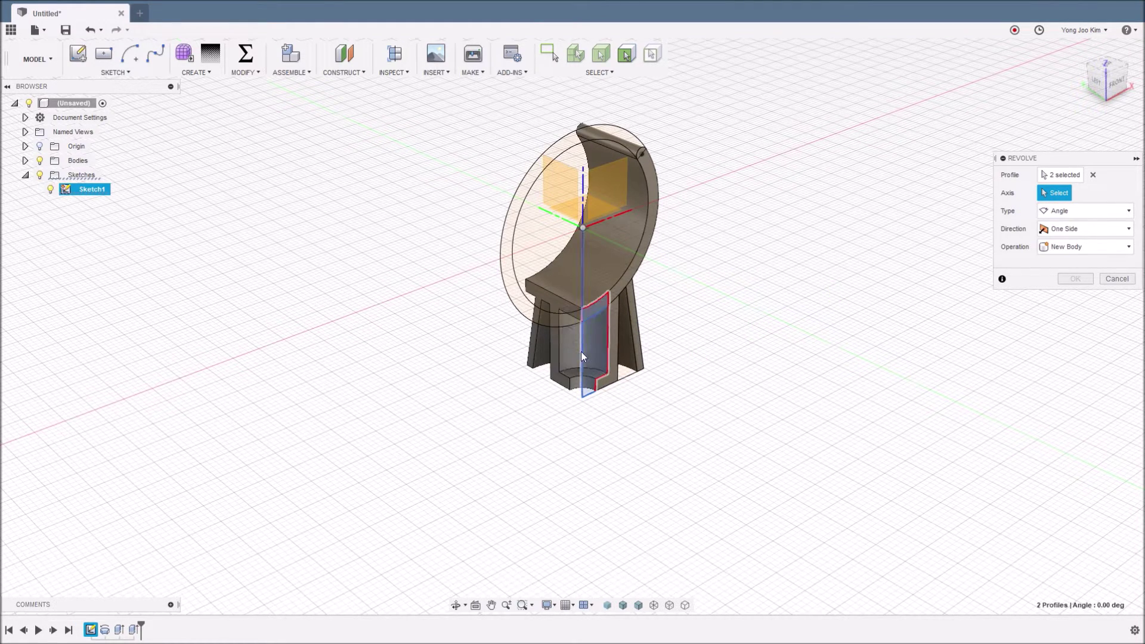
click(582, 355)
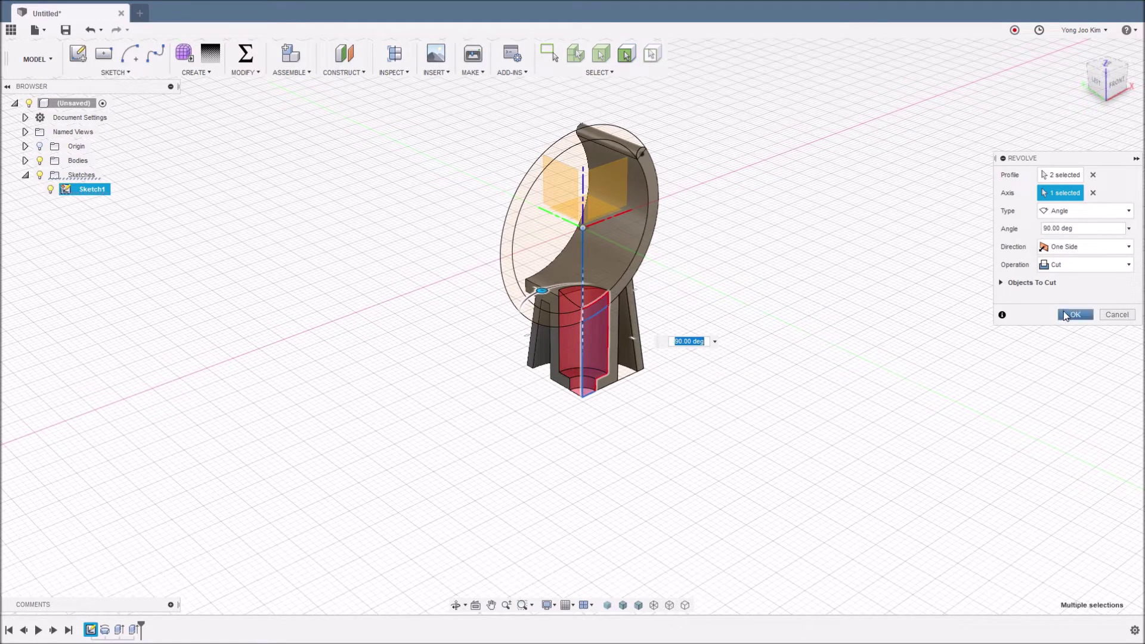
click(1066, 316)
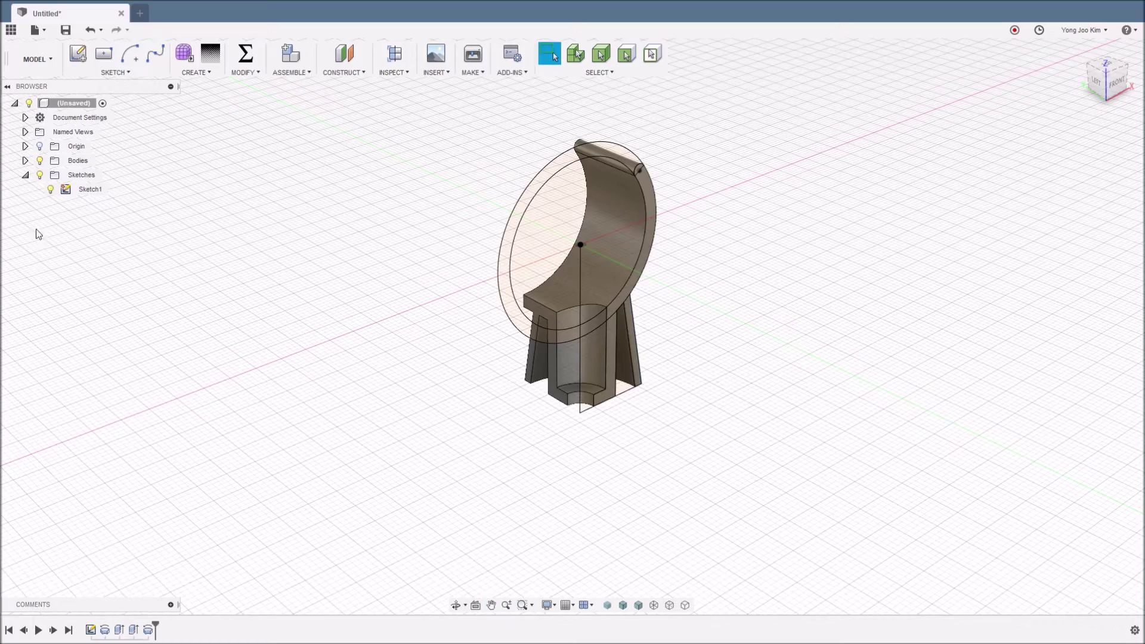
Hide Sketch1 and inspect the cut part from the Right view, then back in perspective
click(50, 189)
mouse_move(530, 392)
shift+middle_down()
mouse_move(591, 428)
mouse_move(657, 399)
mouse_move(639, 414)
mouse_move(525, 427)
mouse_move(468, 406)
mouse_move(319, 391)
mouse_move(334, 388)
shift+middle_up()
key(Escape)
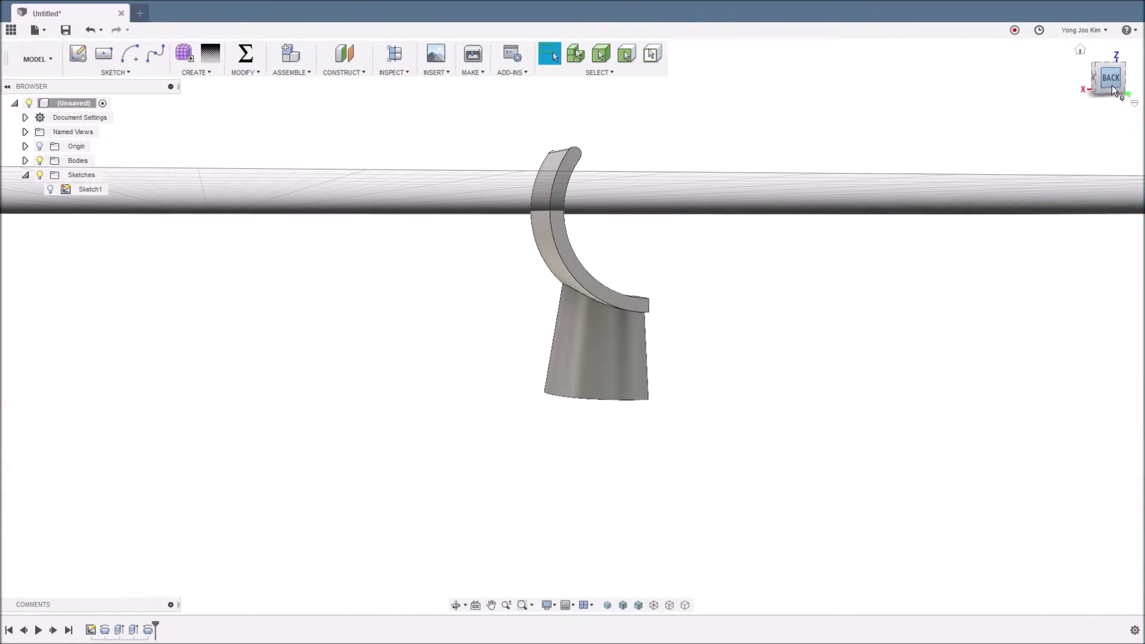
shift+middle_drag(741, 363, 793, 360)
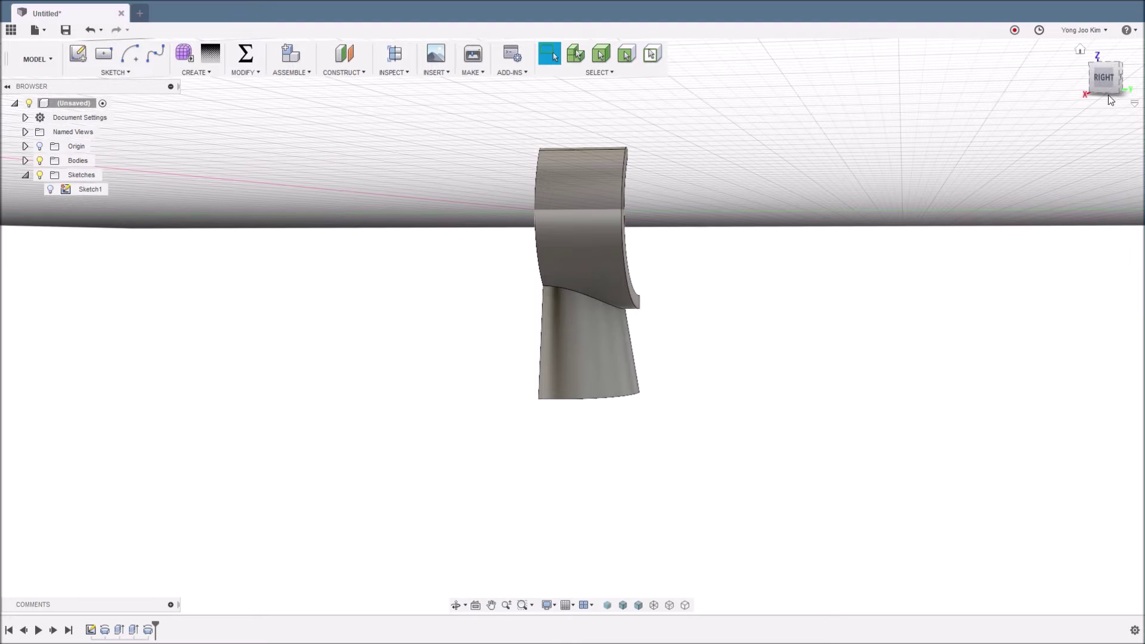
click(1111, 84)
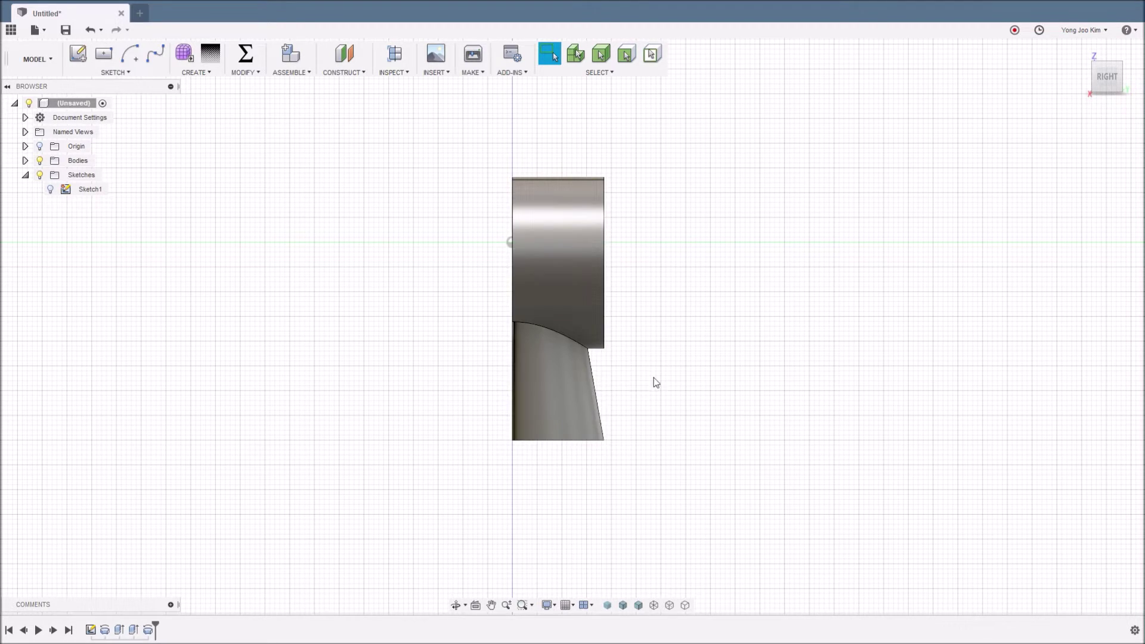
mouse_move(669, 374)
shift+middle_down()
mouse_move(643, 346)
mouse_move(639, 386)
shift+middle_up()
key(Escape)
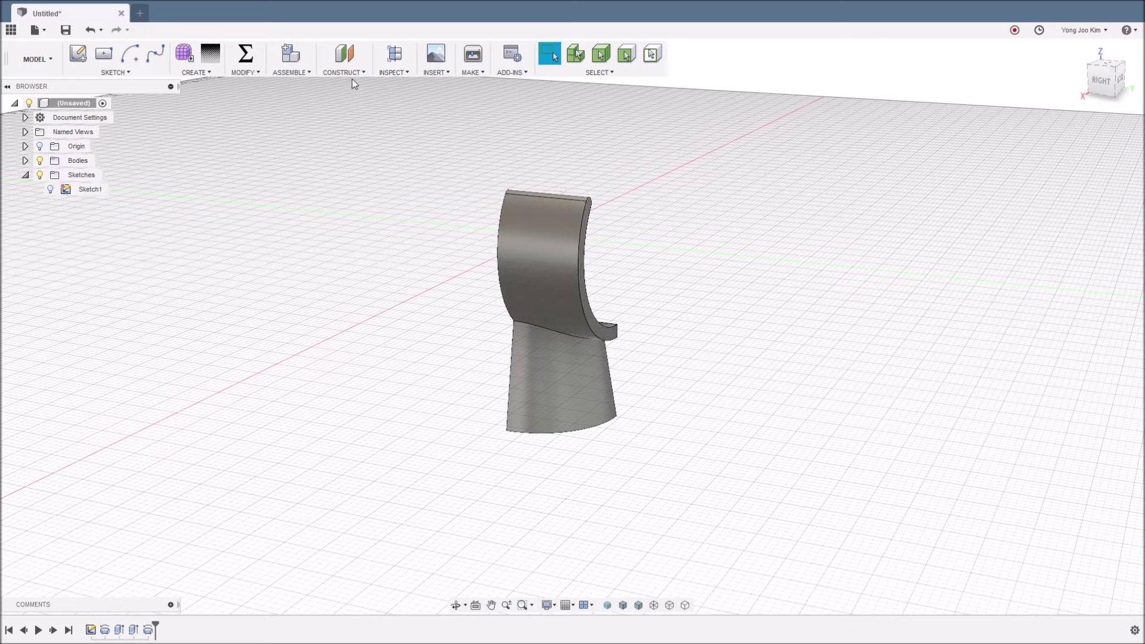
click(353, 71)
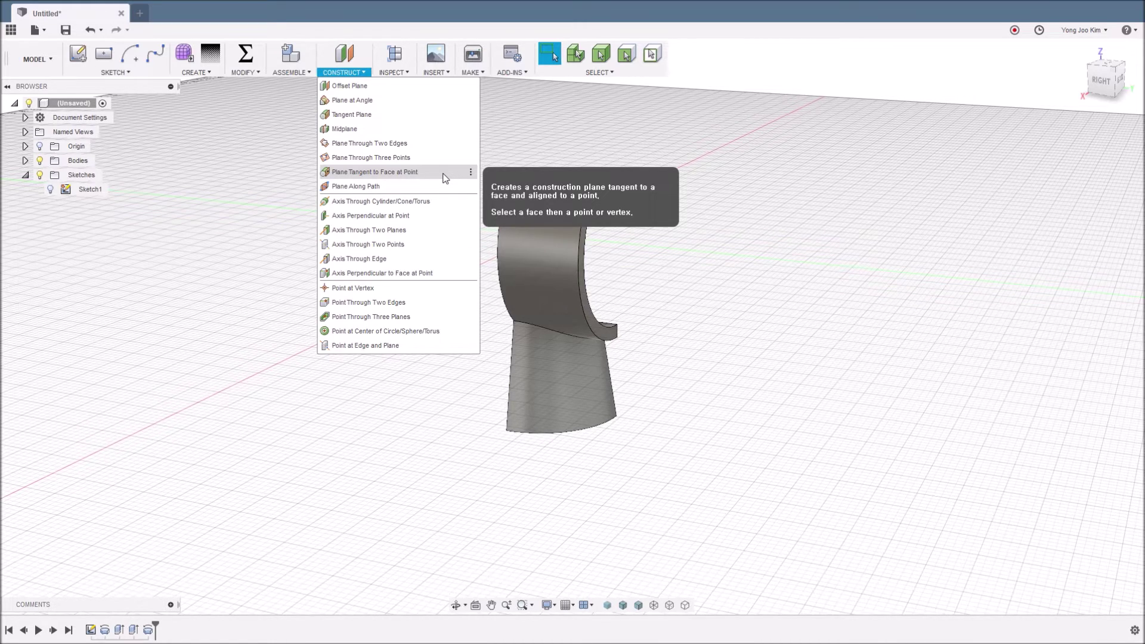
Create a Tangent-to-Face-at-Point plane on the tapered lower face, placed at a part vertex
click(442, 173)
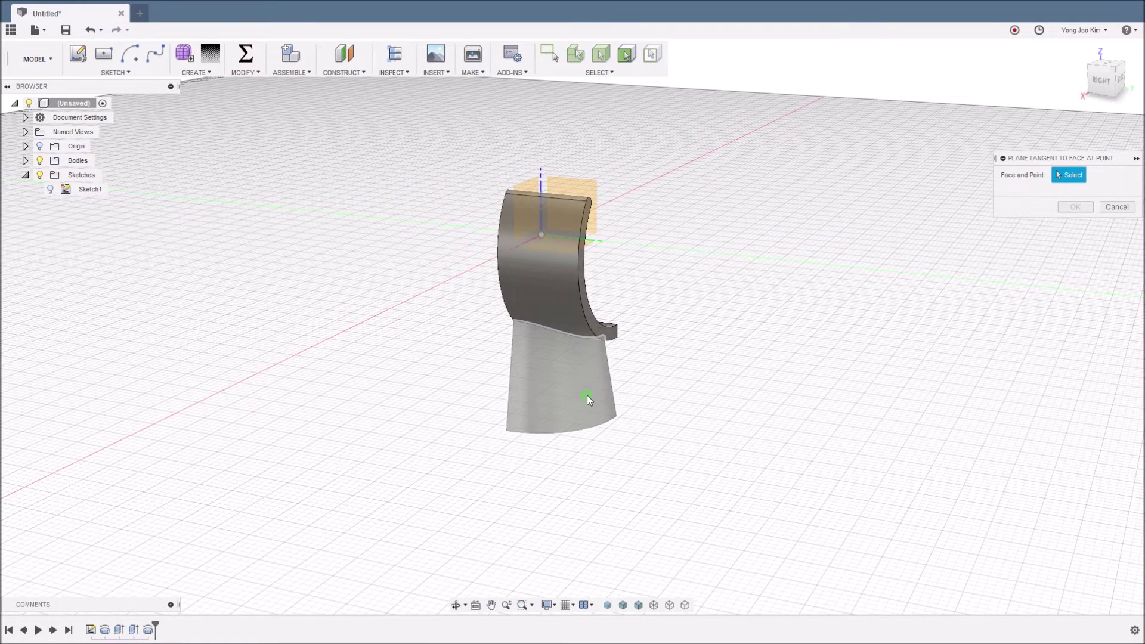
click(588, 396)
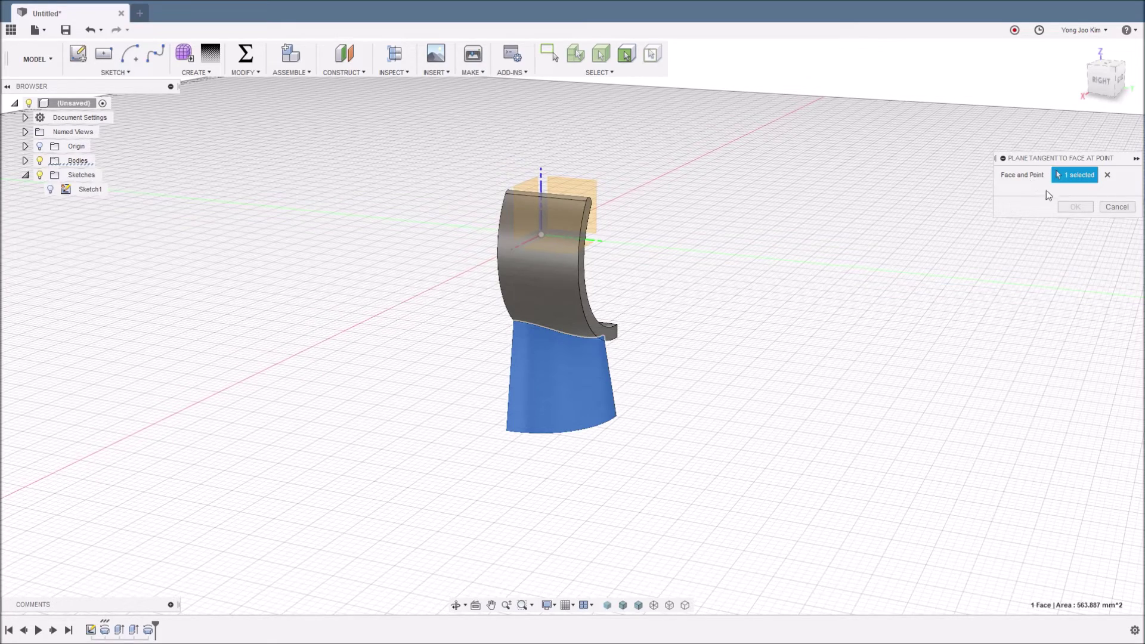
shift+middle_drag(660, 389, 655, 361)
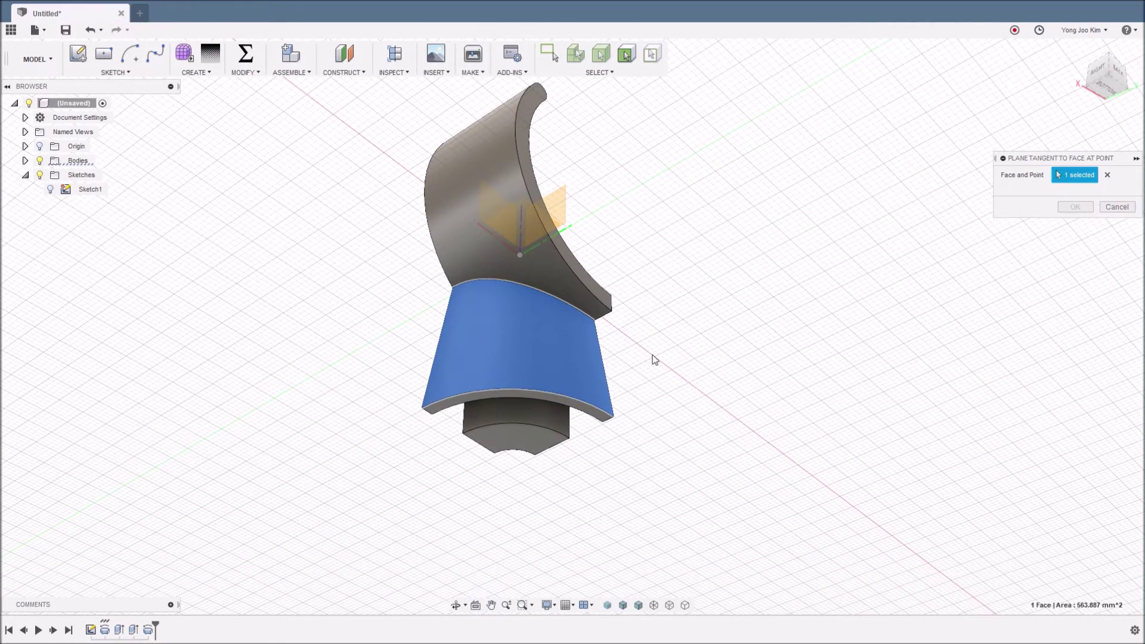
click(613, 313)
mouse_move(711, 351)
shift+middle_down()
mouse_move(677, 426)
mouse_move(587, 441)
shift+middle_up()
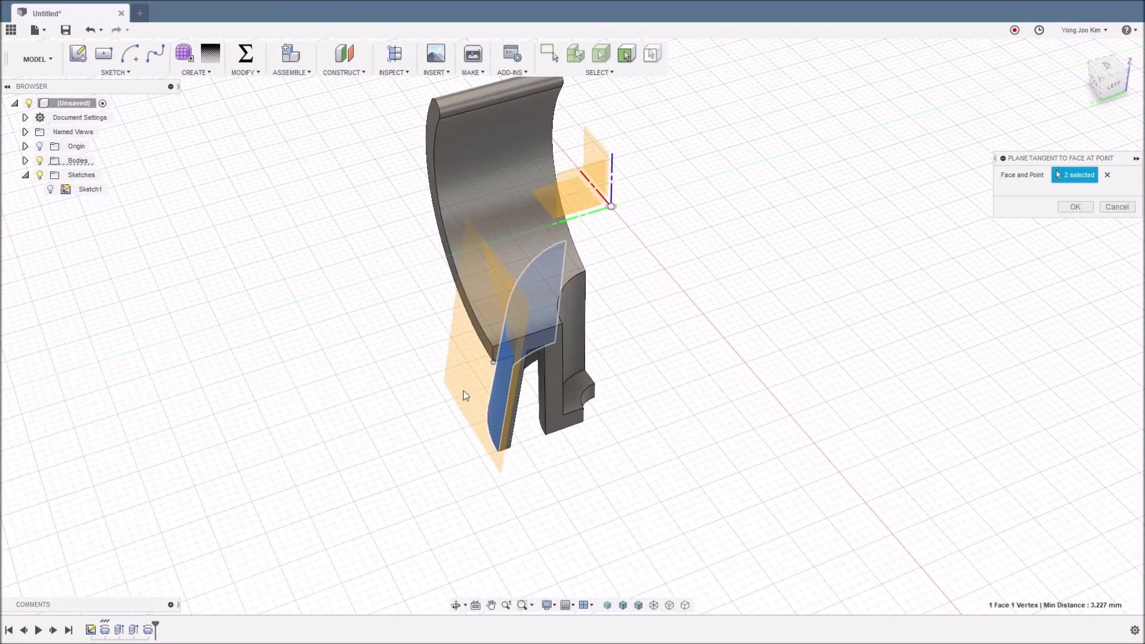
mouse_move(670, 454)
shift+middle_down()
mouse_move(639, 435)
mouse_move(720, 366)
mouse_move(774, 352)
mouse_move(642, 402)
shift+middle_up()
click(1074, 207)
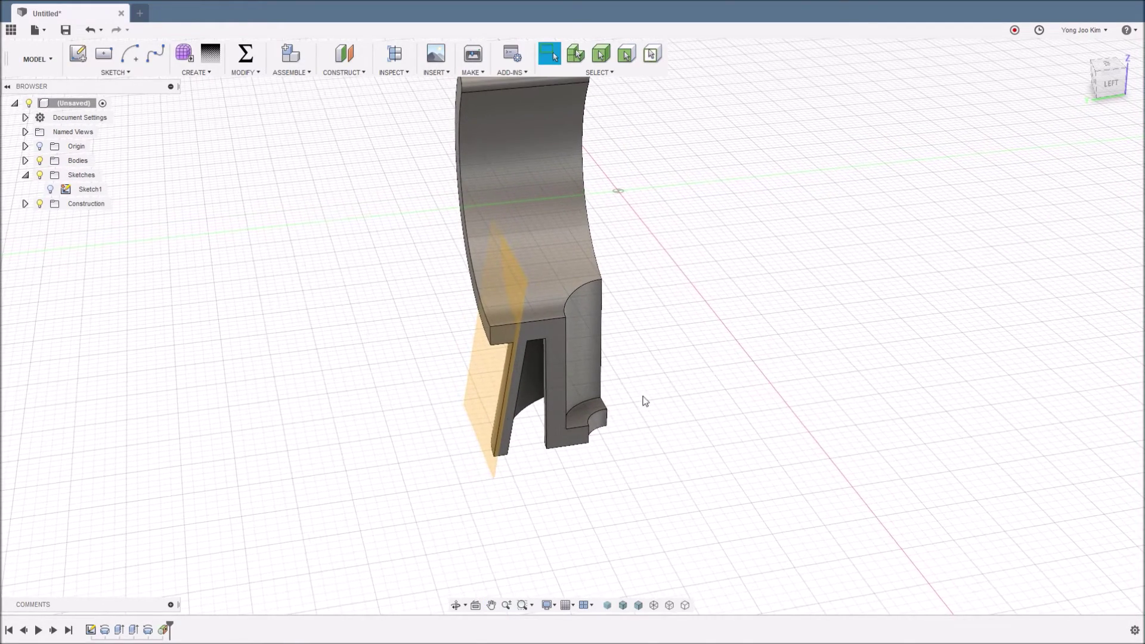
shift+middle_drag(657, 350, 688, 330)
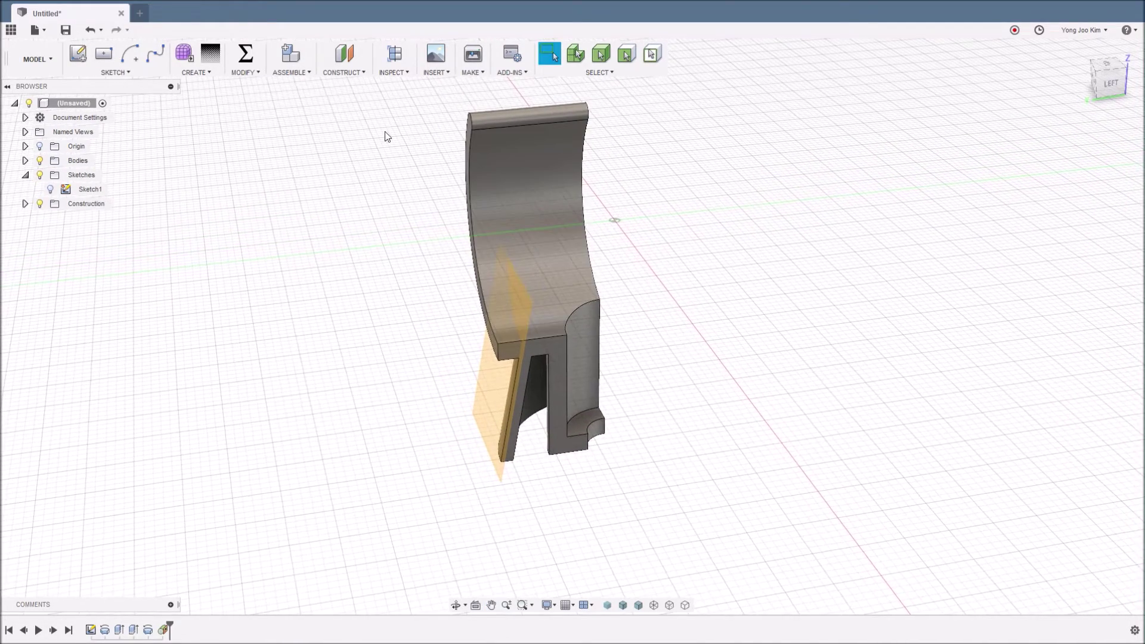
Split the clamp body using the orange tangent construction plane as the splitting tool
click(244, 72)
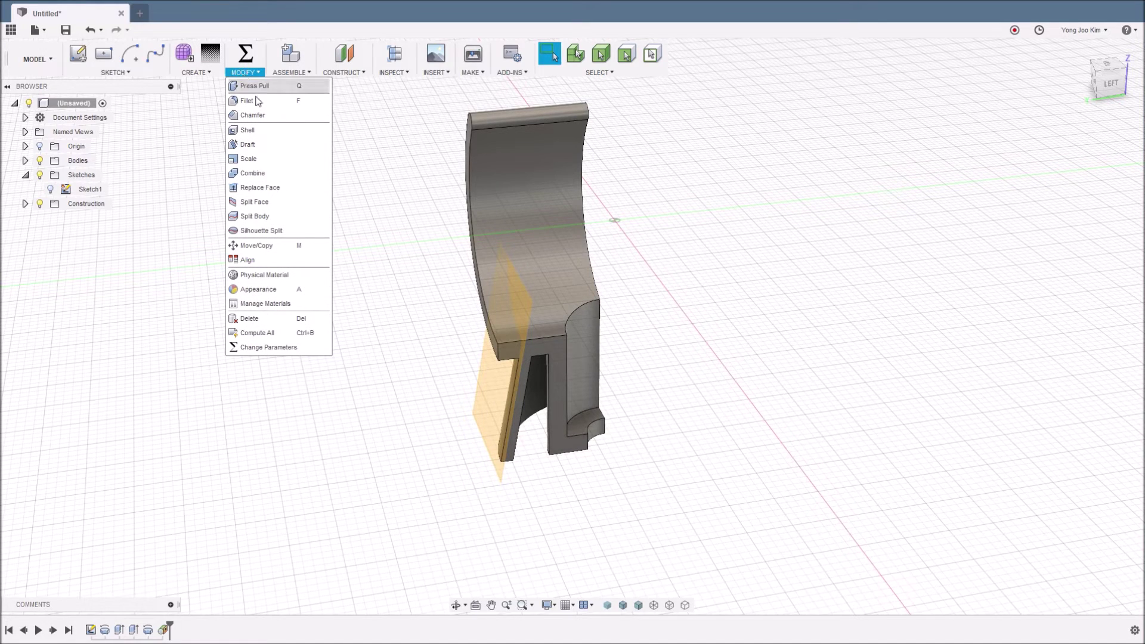
click(287, 219)
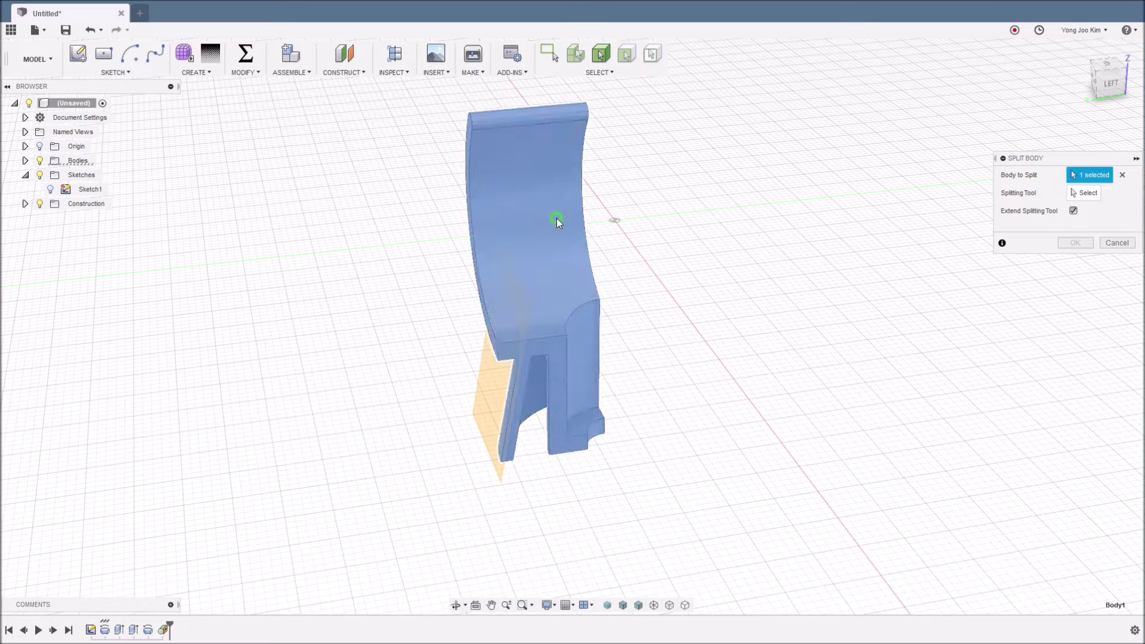
click(557, 218)
click(1096, 196)
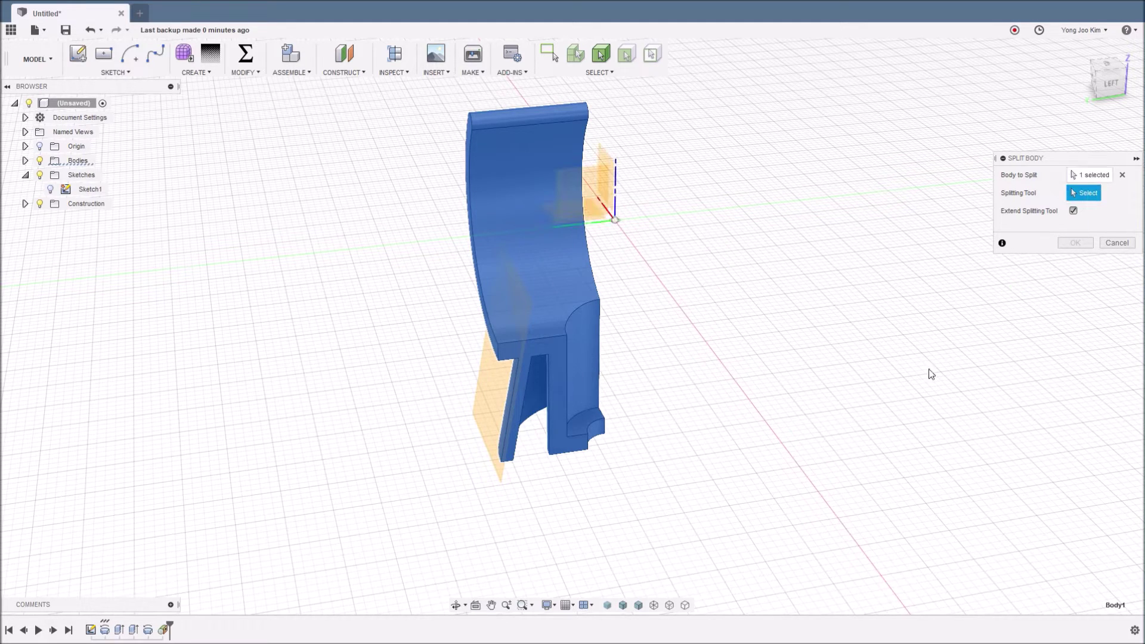
click(482, 417)
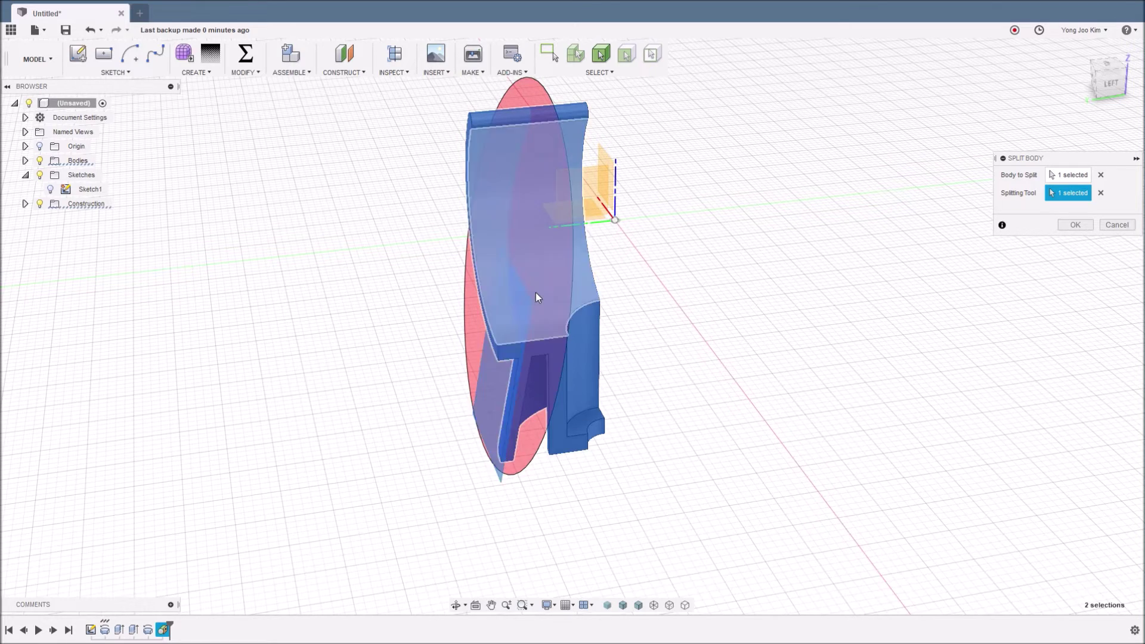
click(1067, 228)
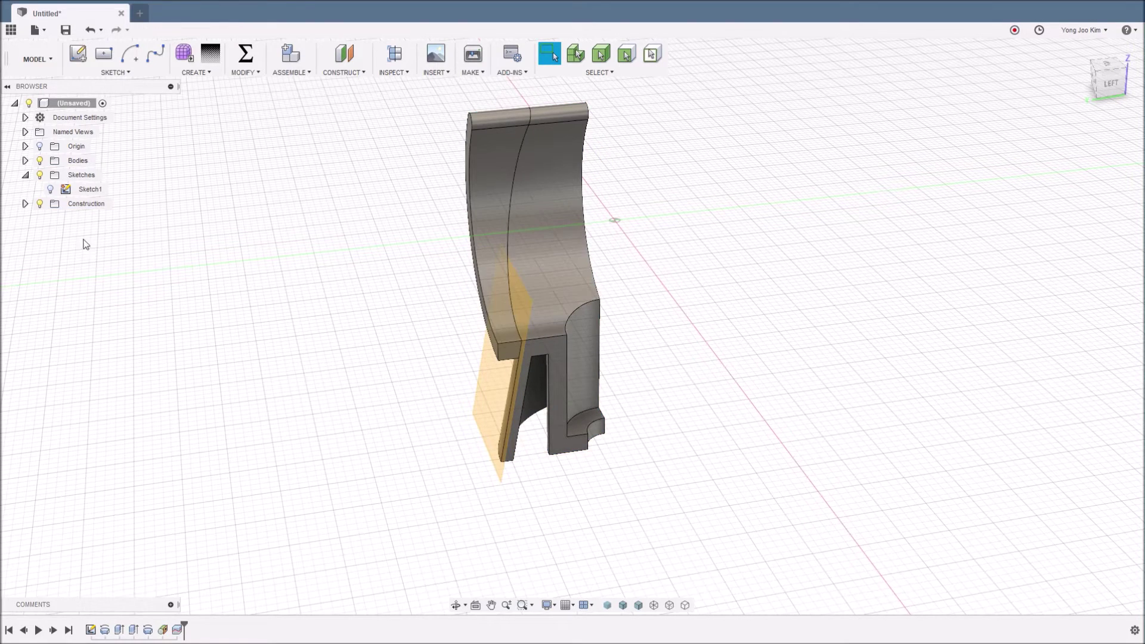
Hide the construction plane and the split-off Body3 slab in the browser
click(36, 206)
click(36, 204)
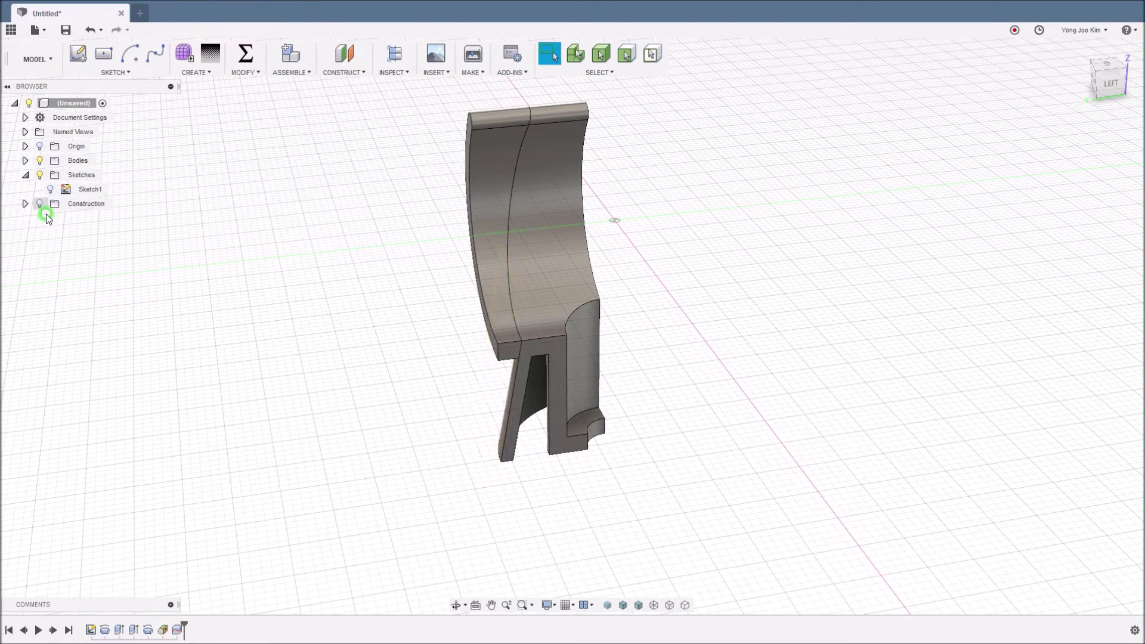
click(26, 161)
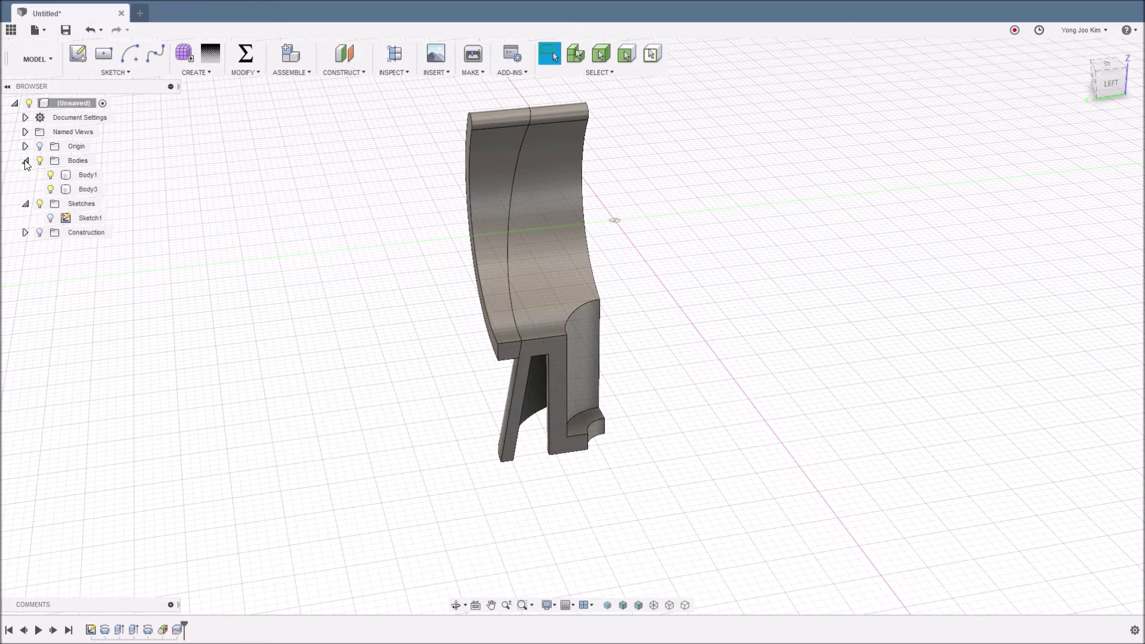
click(75, 195)
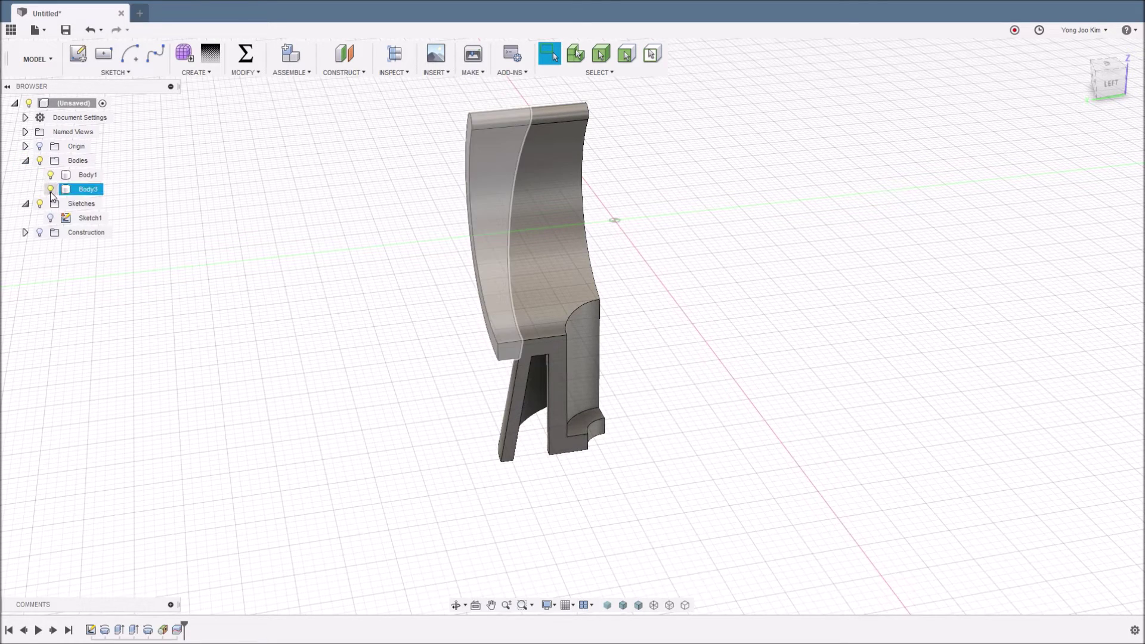
key(v)
click(195, 227)
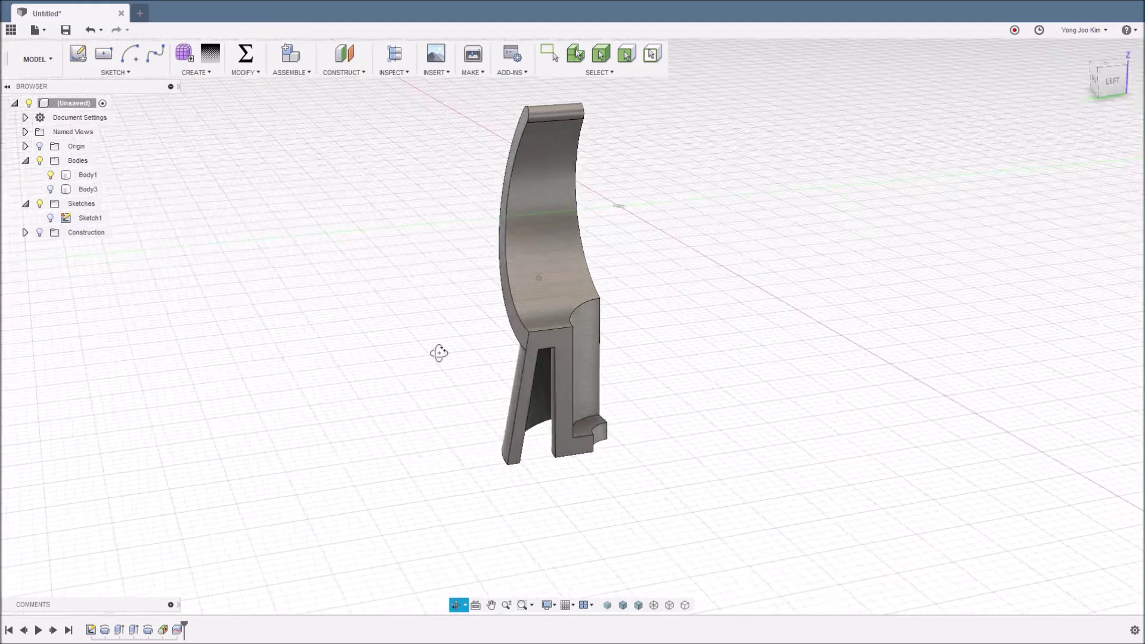
Check Body1 from the flat Right view, then orbit back to a perspective view
shift+middle_drag(440, 352, 606, 335)
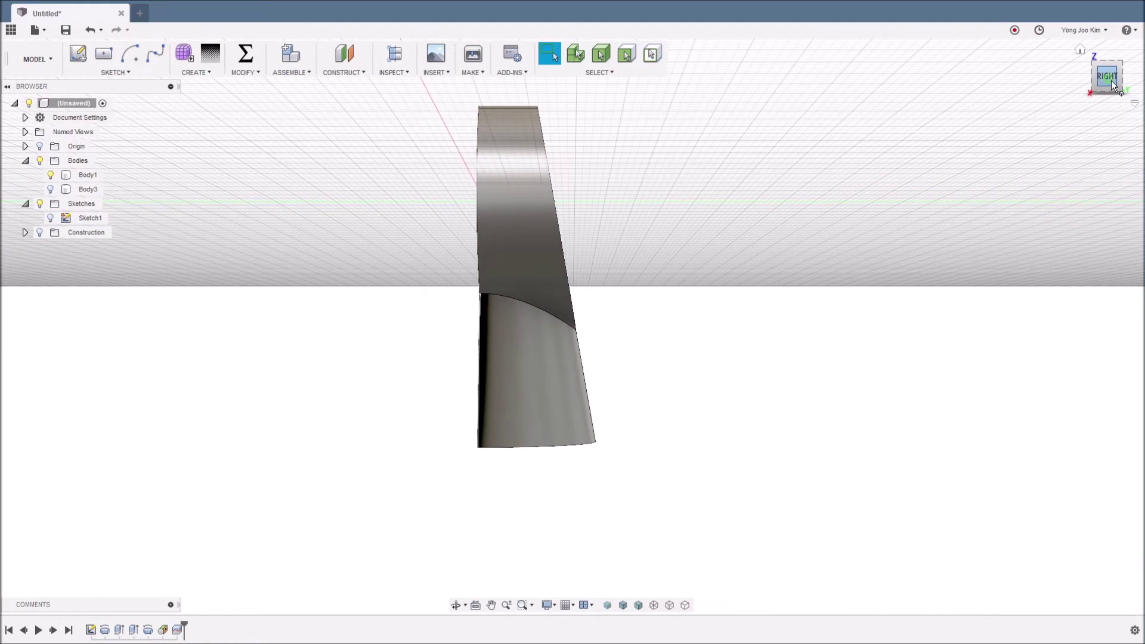
click(1107, 76)
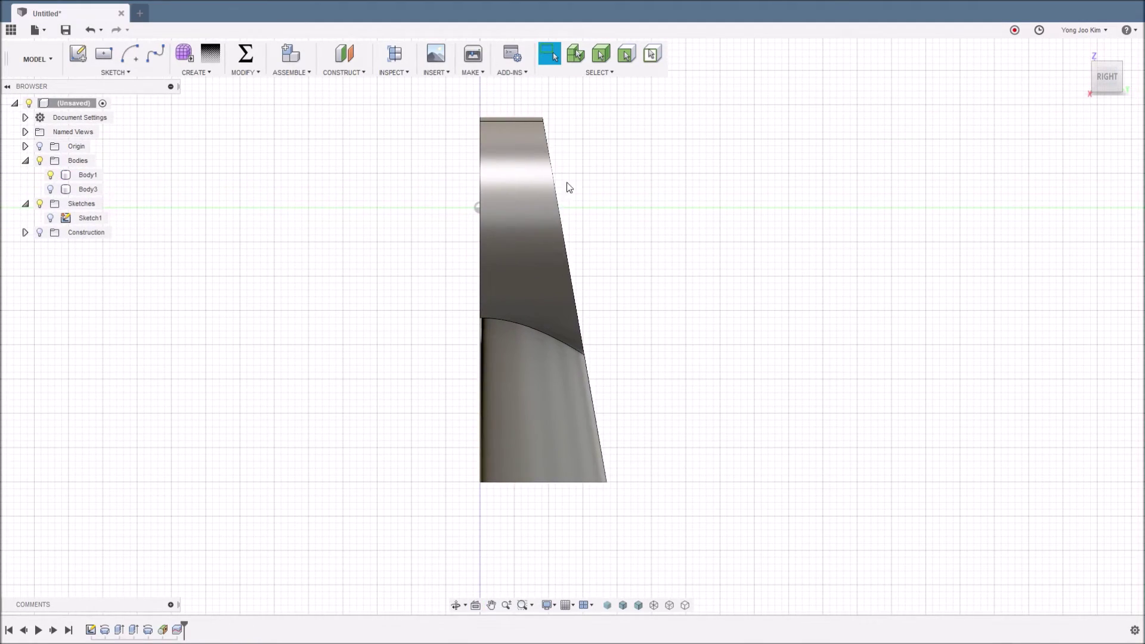
mouse_move(706, 376)
shift+middle_down()
mouse_move(479, 389)
mouse_move(471, 372)
shift+middle_up()
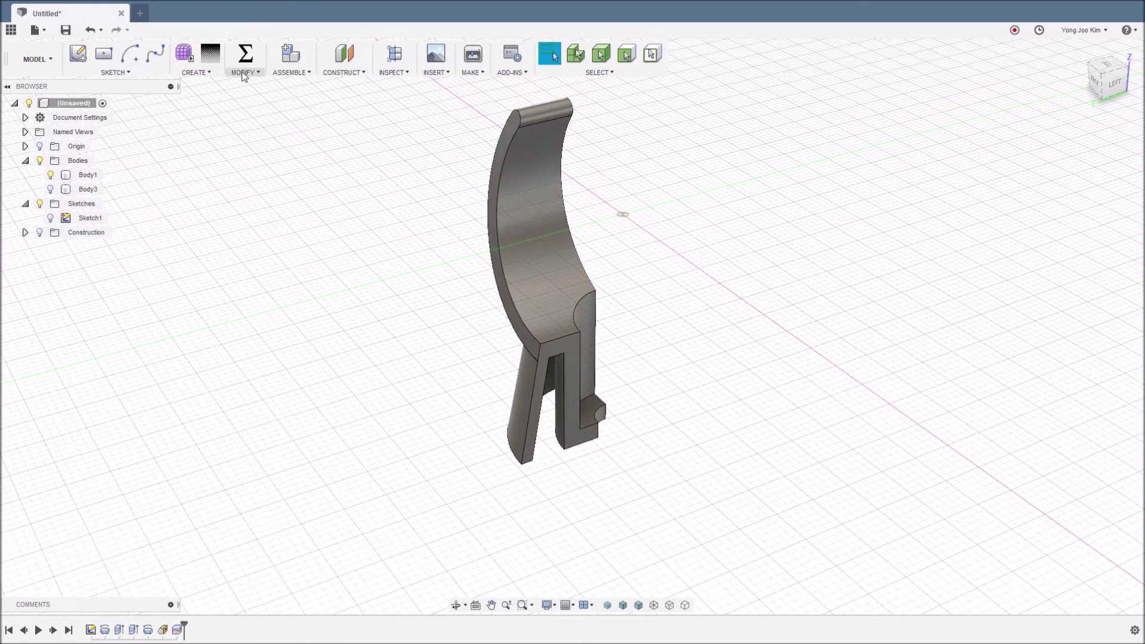
Mirror Body1 across the vertical plane to create Body4, the opposite half of the U-seat
click(212, 73)
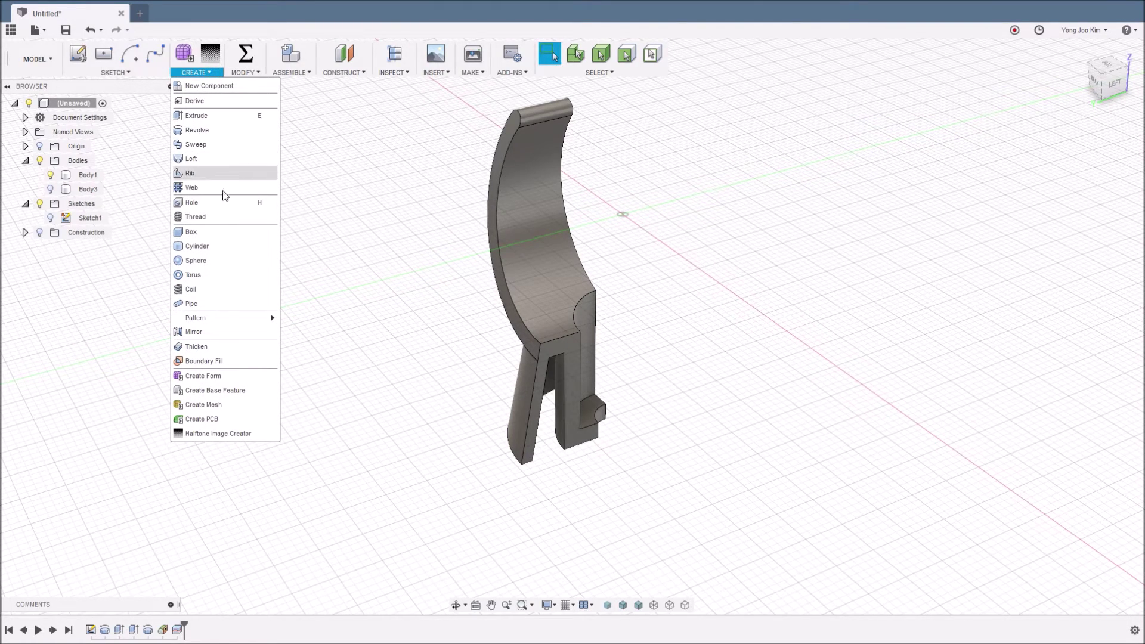
click(241, 338)
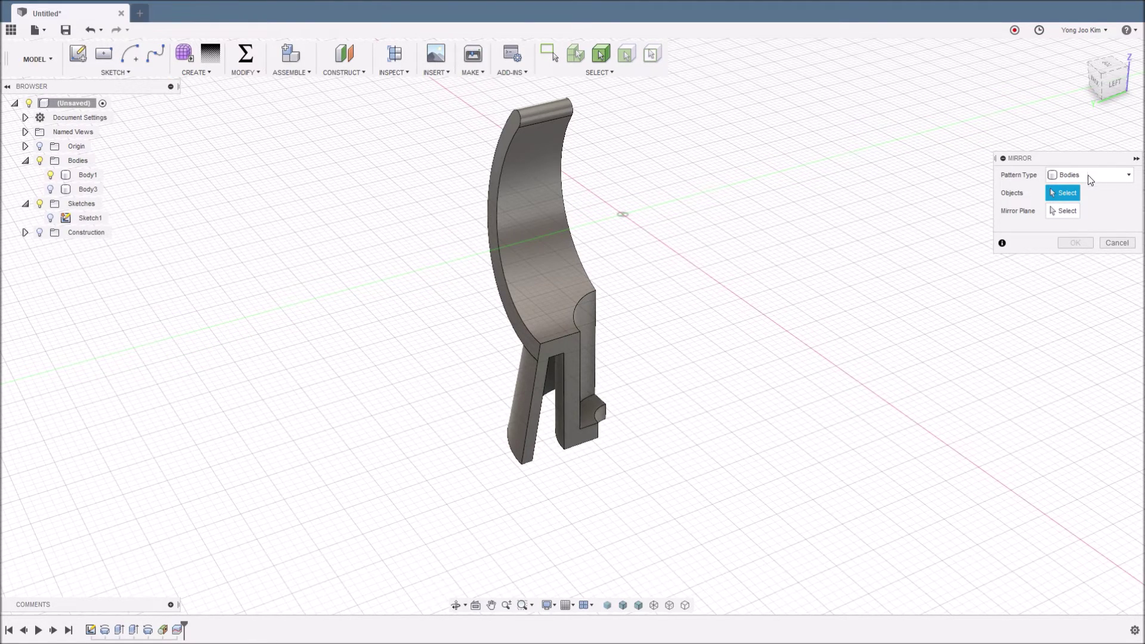
click(552, 284)
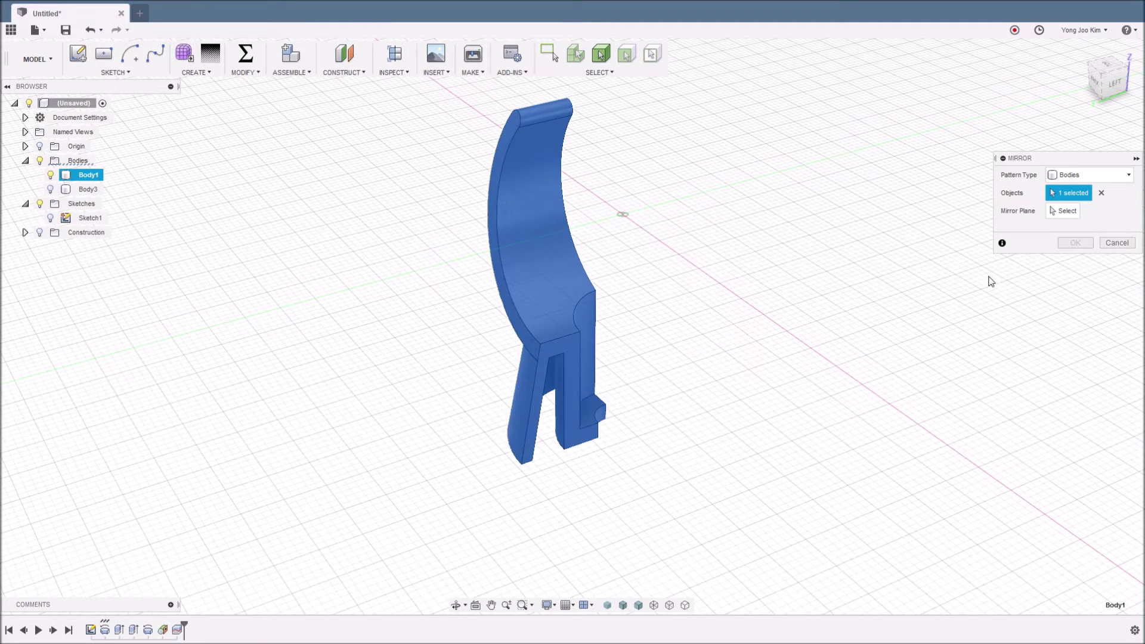
click(578, 359)
click(1074, 245)
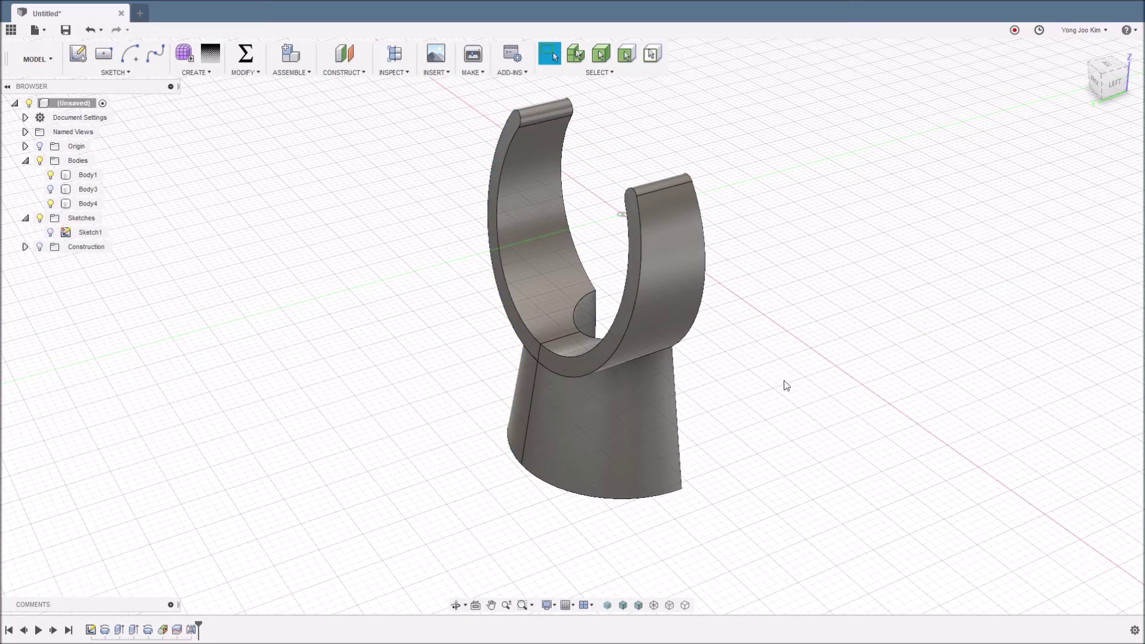
mouse_move(782, 384)
shift+middle_down()
mouse_move(688, 387)
mouse_move(757, 353)
shift+middle_up()
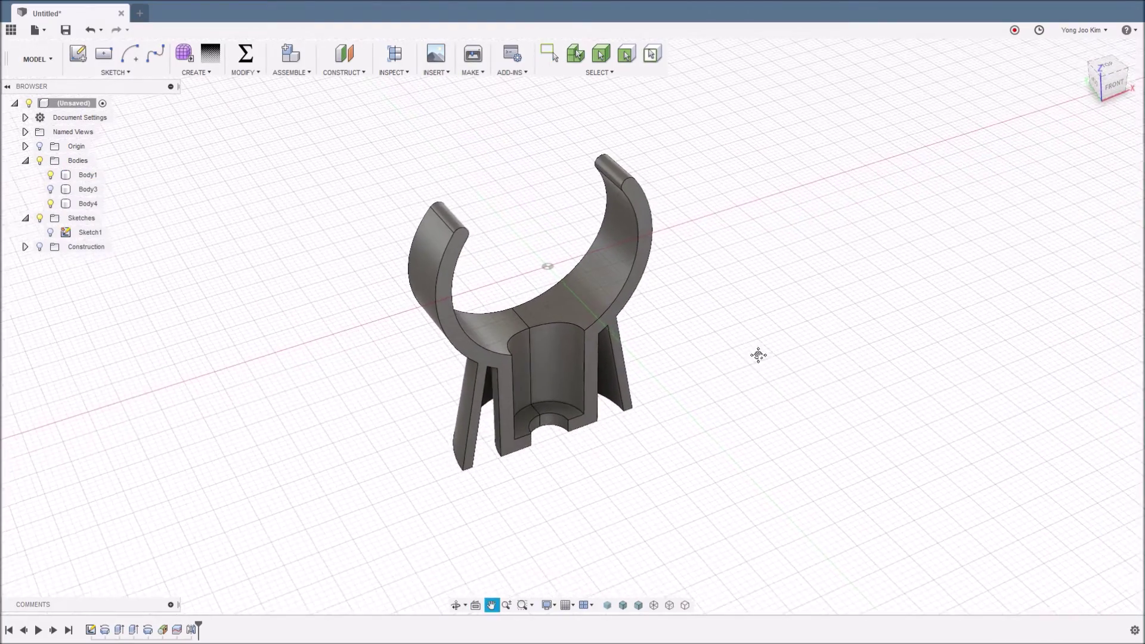
Repeat Mirror on Body1 and Body4 across the other vertical plane, creating Body5 and Body6
right_click(758, 353)
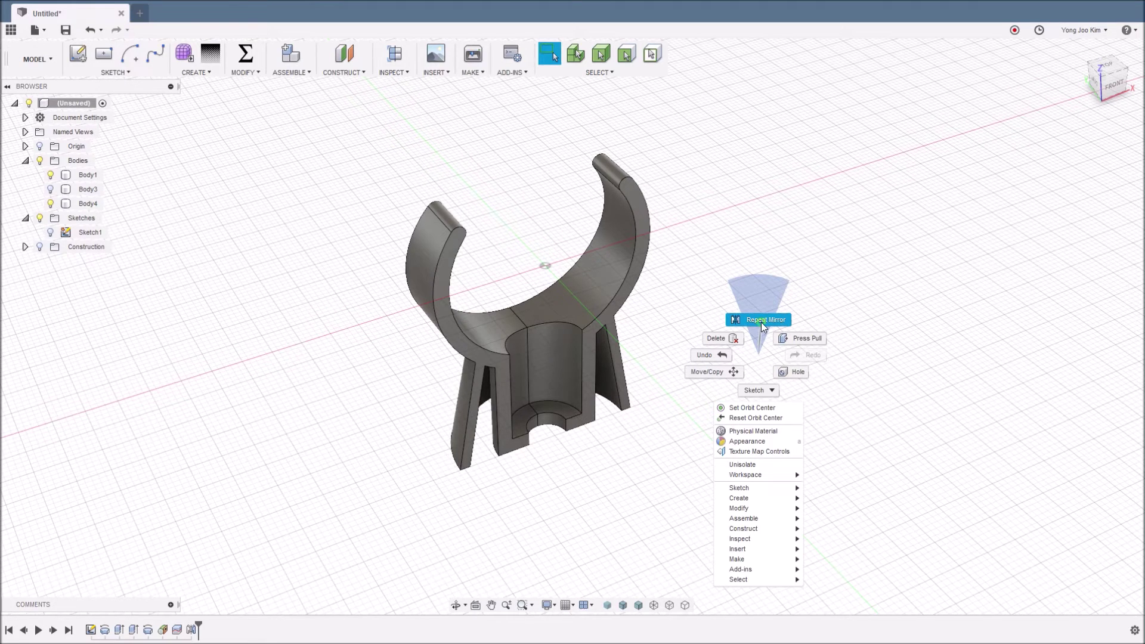
click(762, 326)
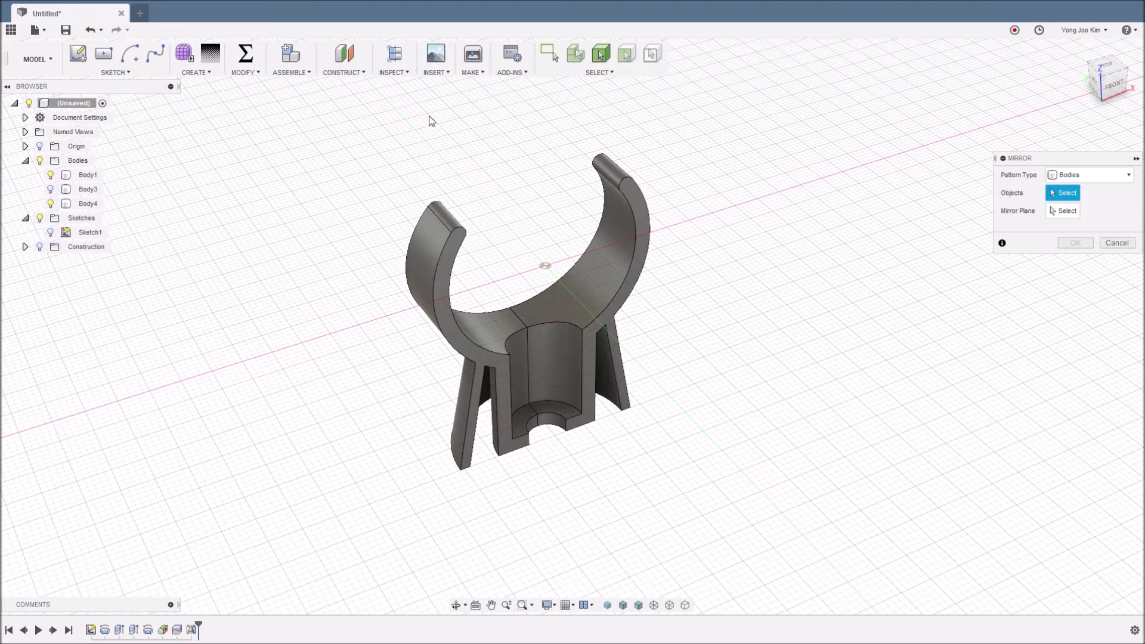
drag(338, 100, 800, 475)
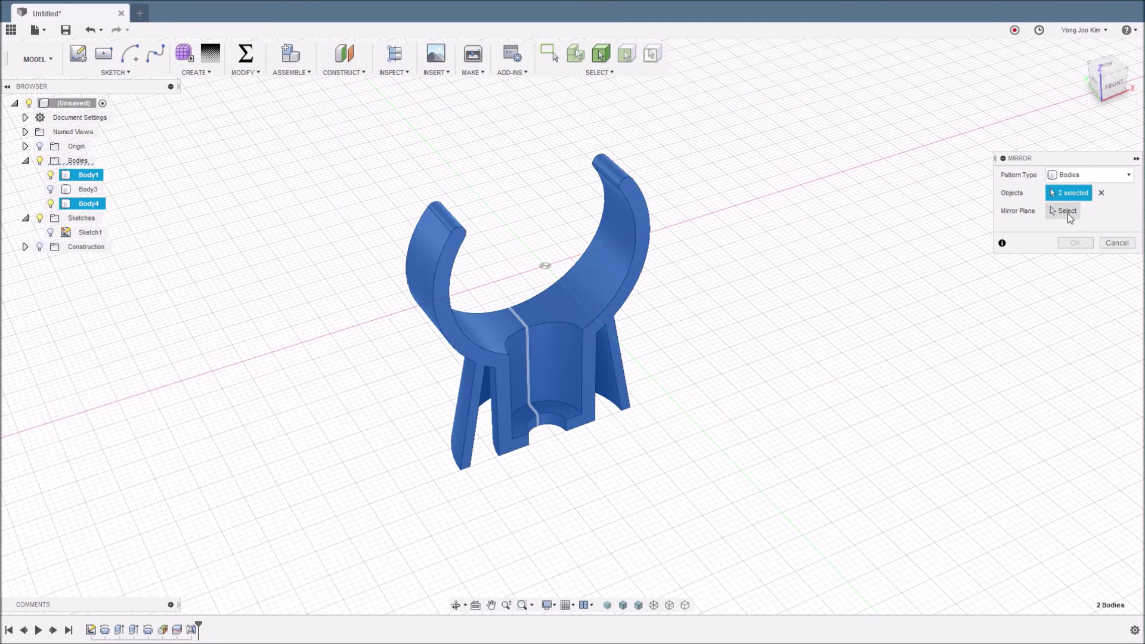
click(1066, 212)
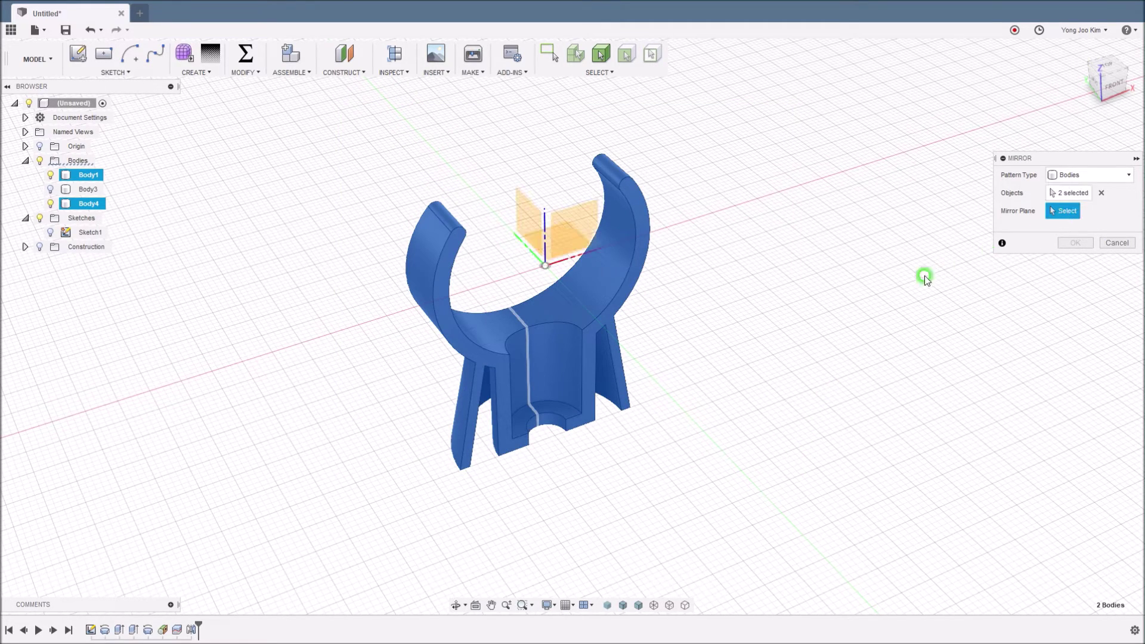
click(588, 357)
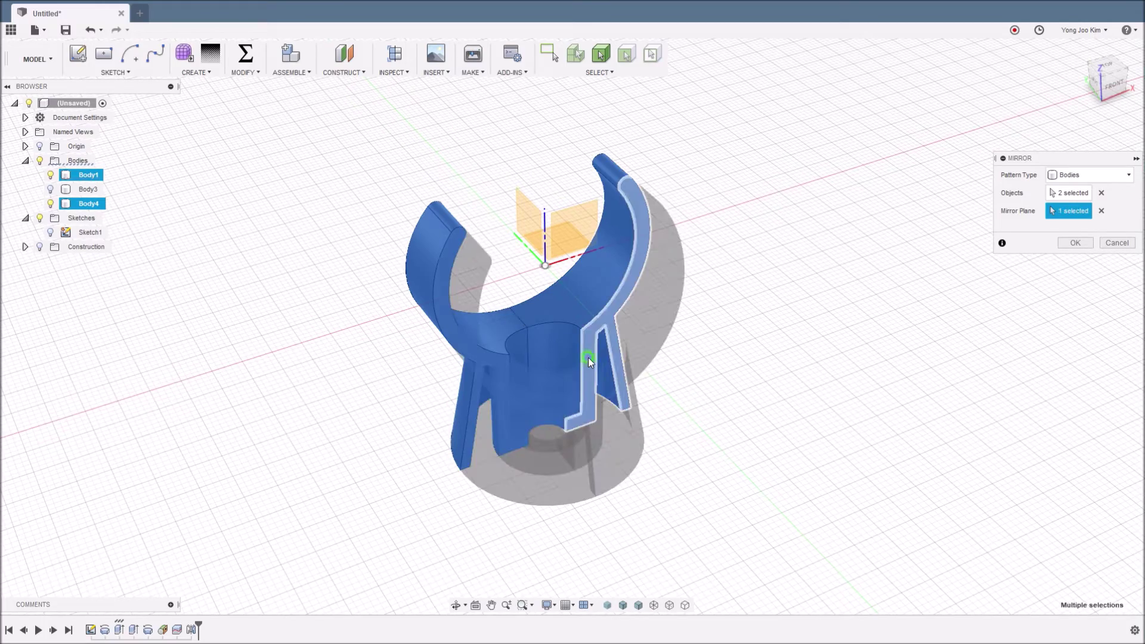
click(1065, 244)
mouse_move(852, 310)
shift+middle_down()
mouse_move(744, 368)
mouse_move(749, 383)
mouse_move(669, 391)
mouse_move(668, 379)
mouse_move(670, 366)
mouse_move(775, 375)
shift+middle_up()
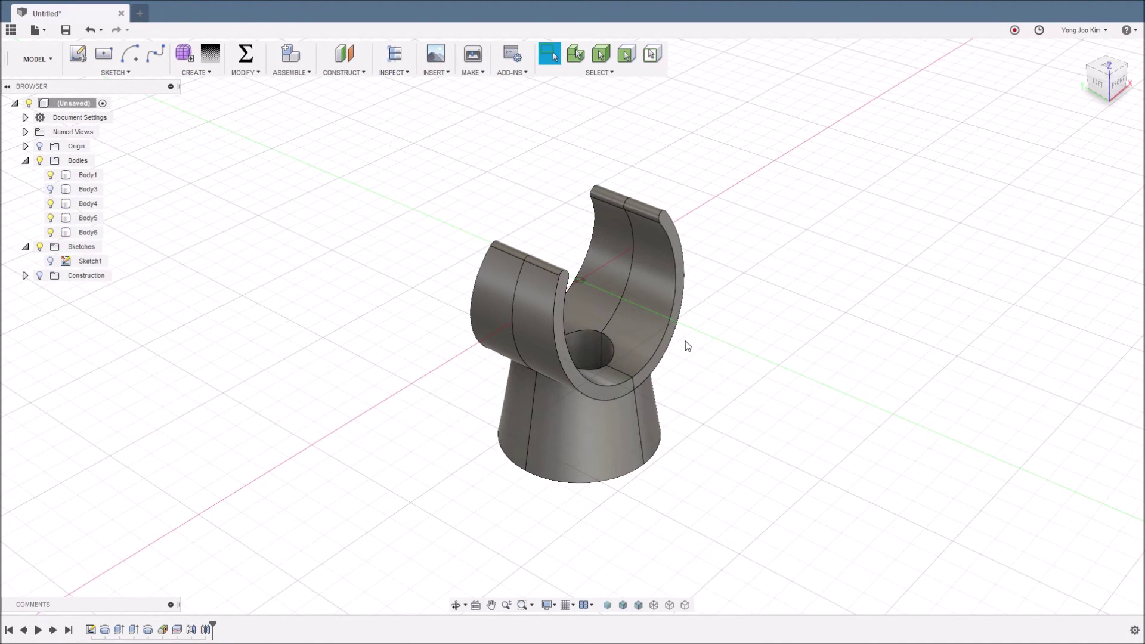
Combine Body1, Body4 and Body5 into target Body6 using Join
click(248, 75)
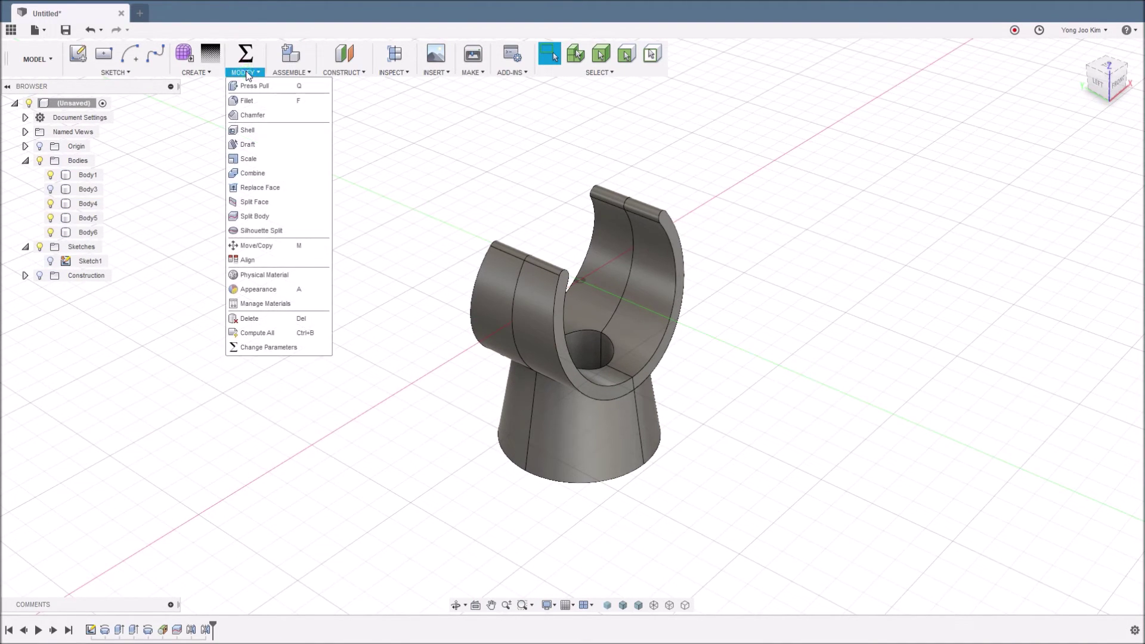
click(278, 175)
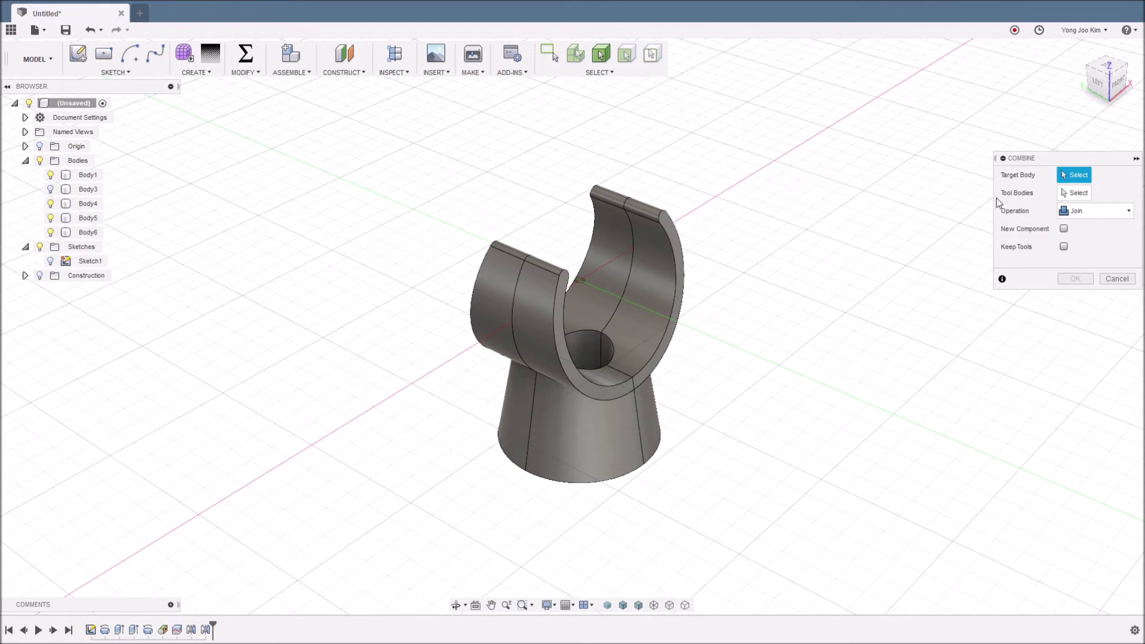
click(596, 414)
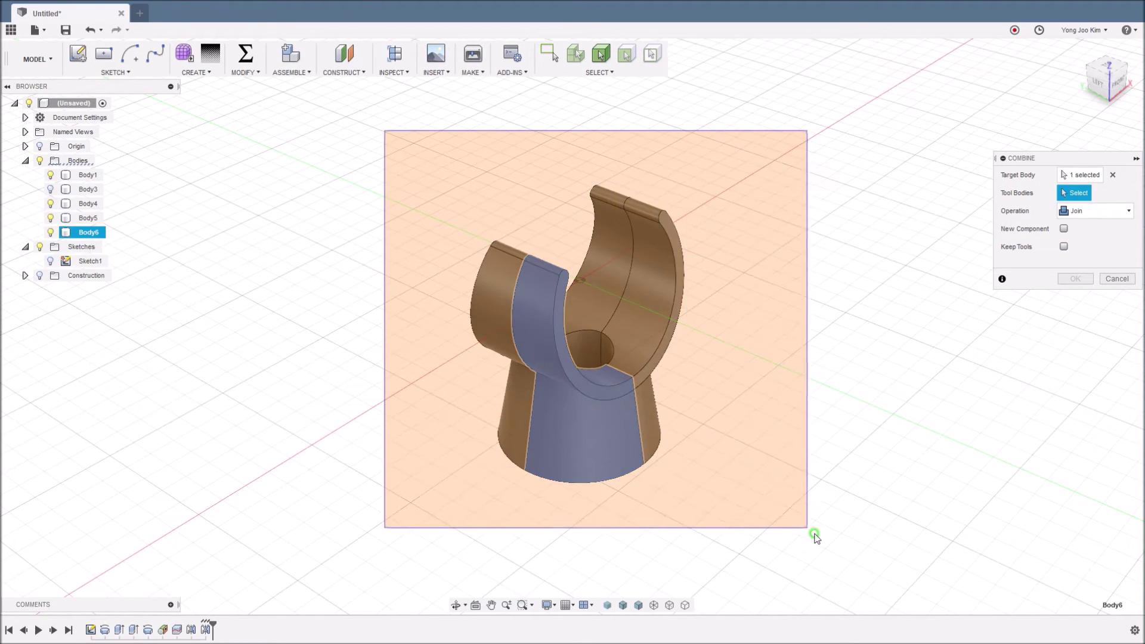
drag(383, 130, 815, 535)
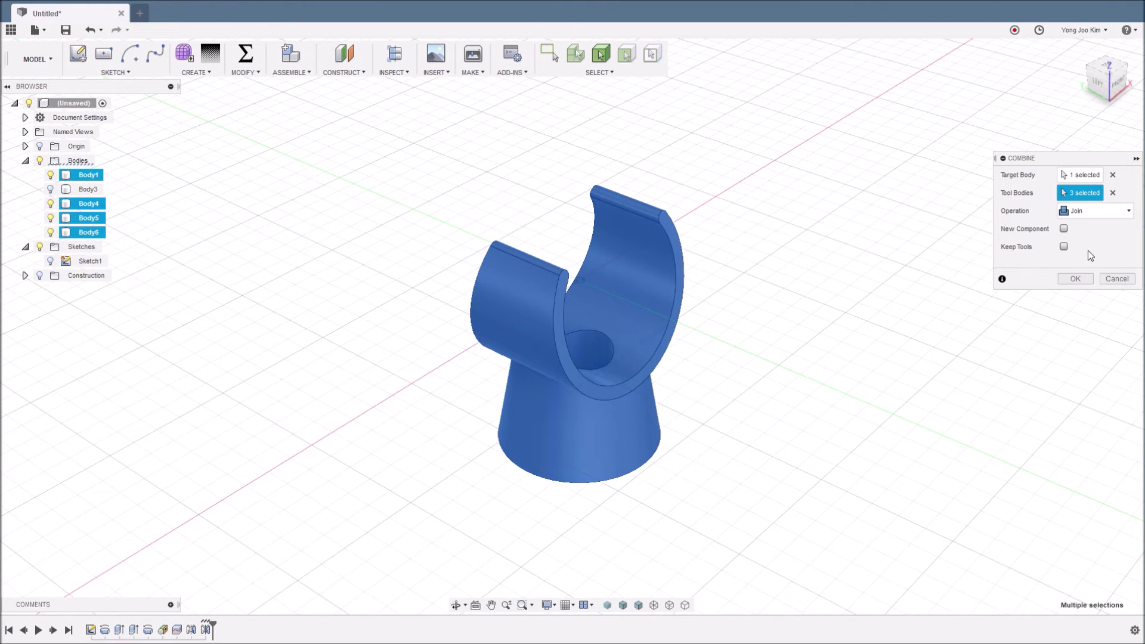
click(1075, 278)
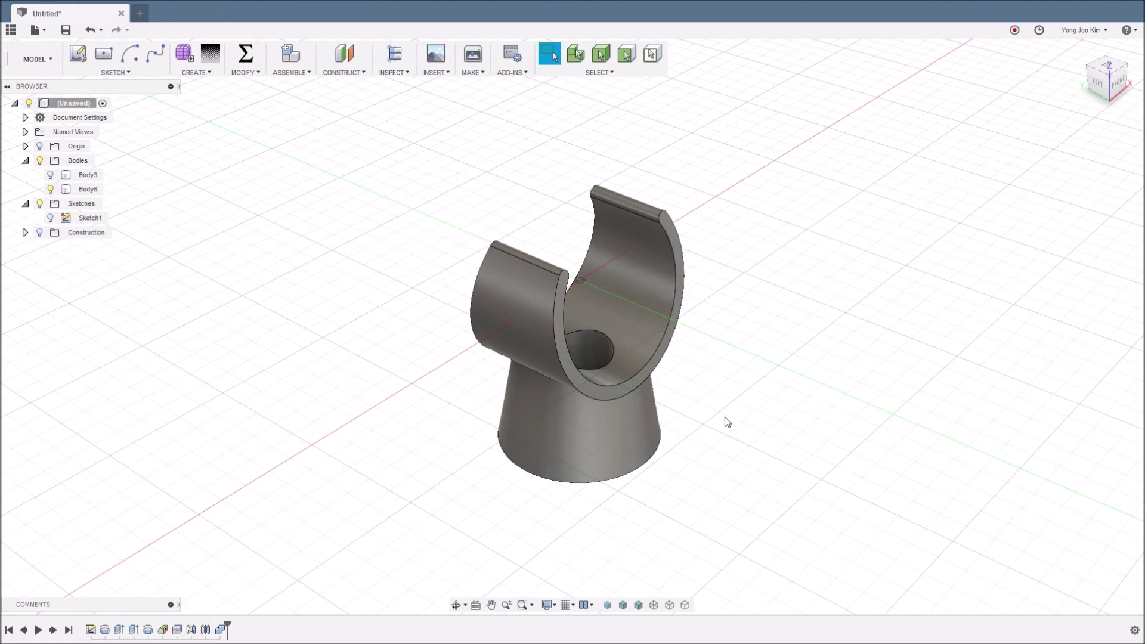
mouse_move(724, 419)
shift+middle_down()
mouse_move(627, 411)
mouse_move(626, 227)
mouse_move(608, 442)
mouse_move(639, 480)
mouse_move(626, 411)
mouse_move(739, 432)
mouse_move(688, 390)
mouse_move(564, 390)
shift+middle_up()
key(F6)
click(1111, 68)
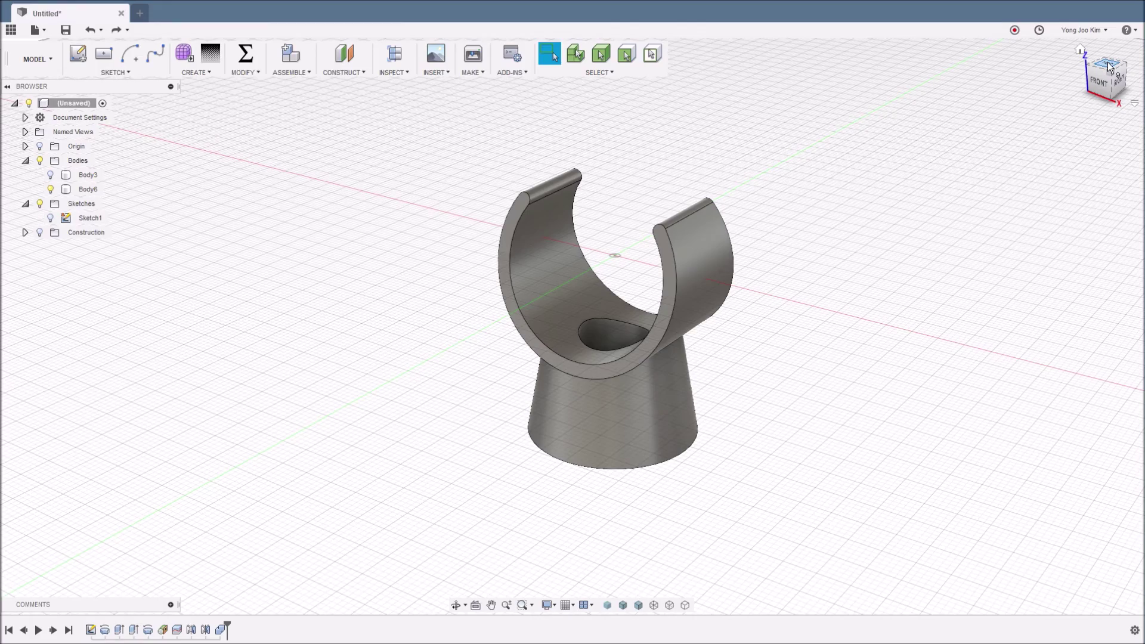
click(1108, 63)
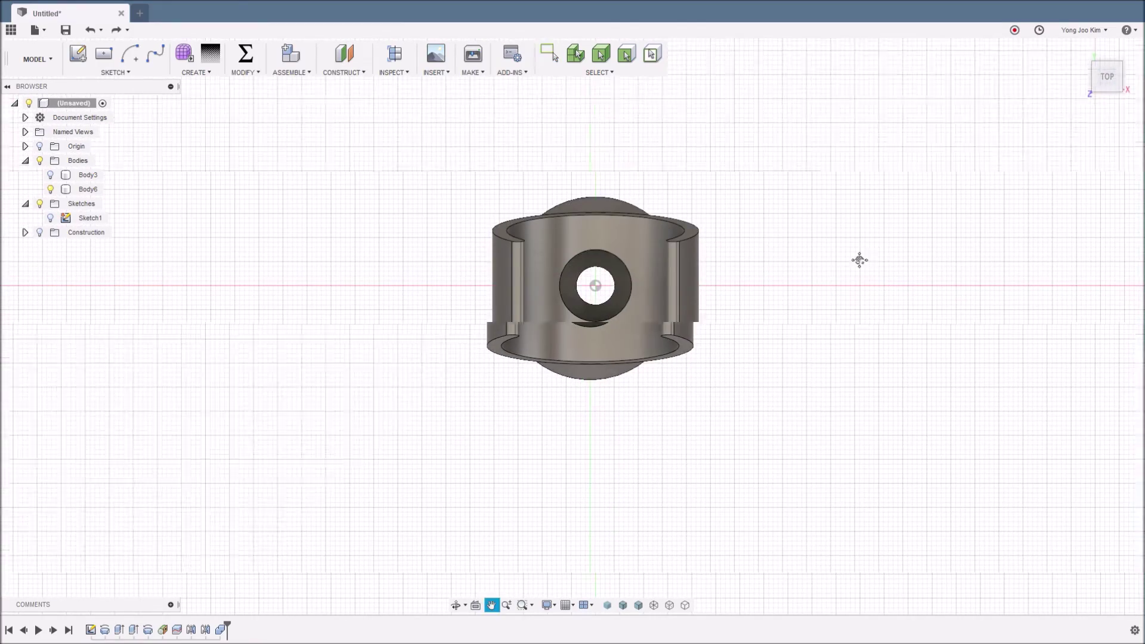
click(1107, 100)
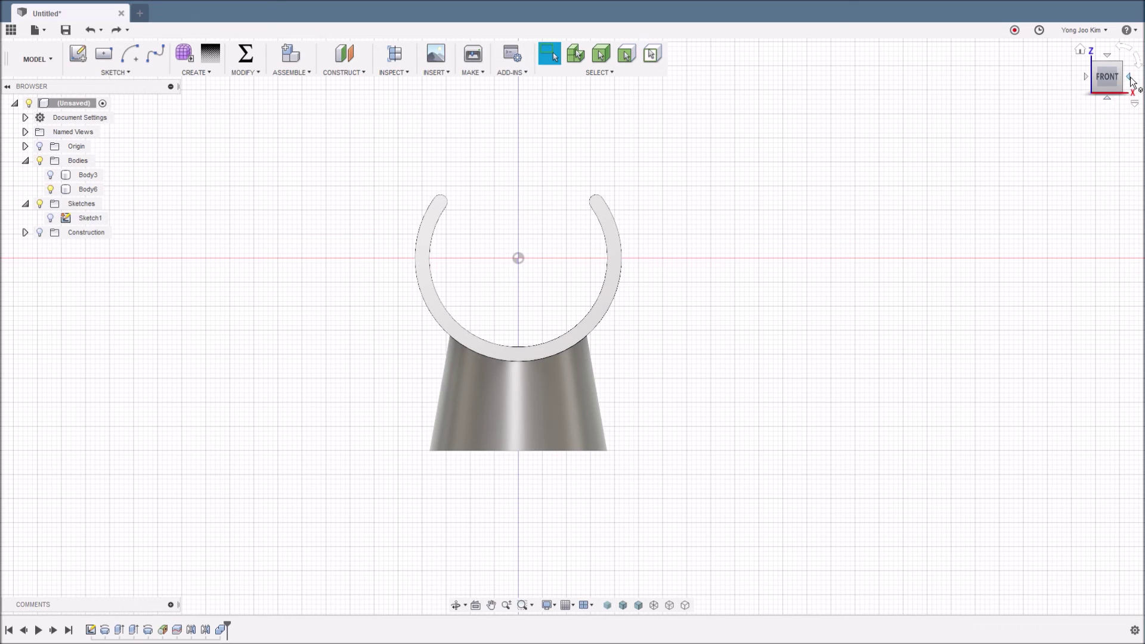
click(1129, 76)
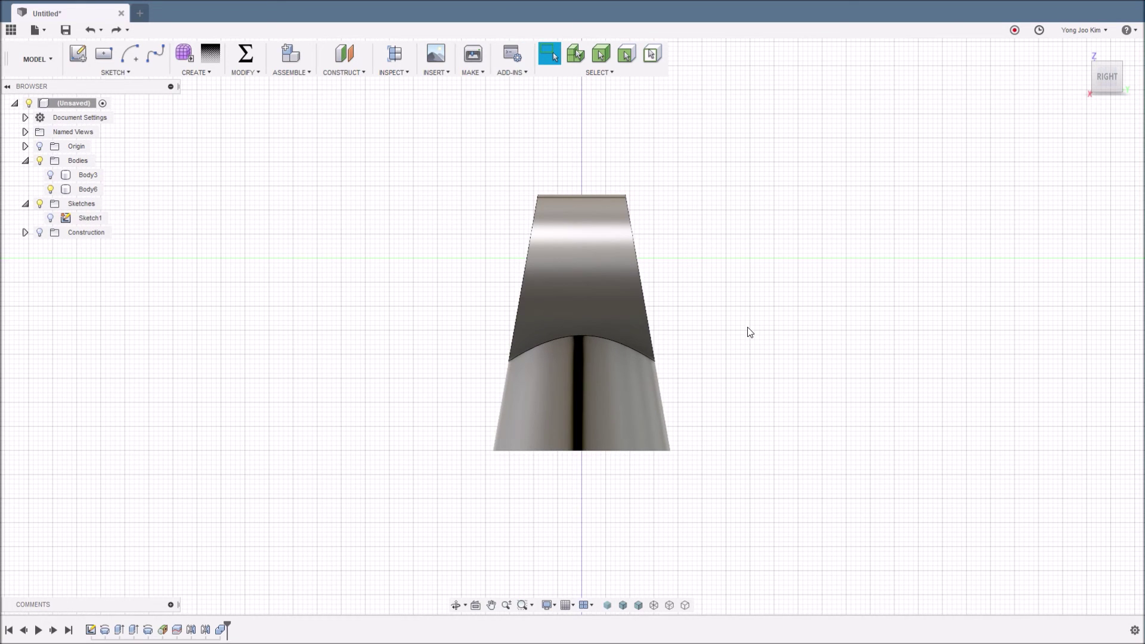
shift+middle_drag(728, 327, 793, 361)
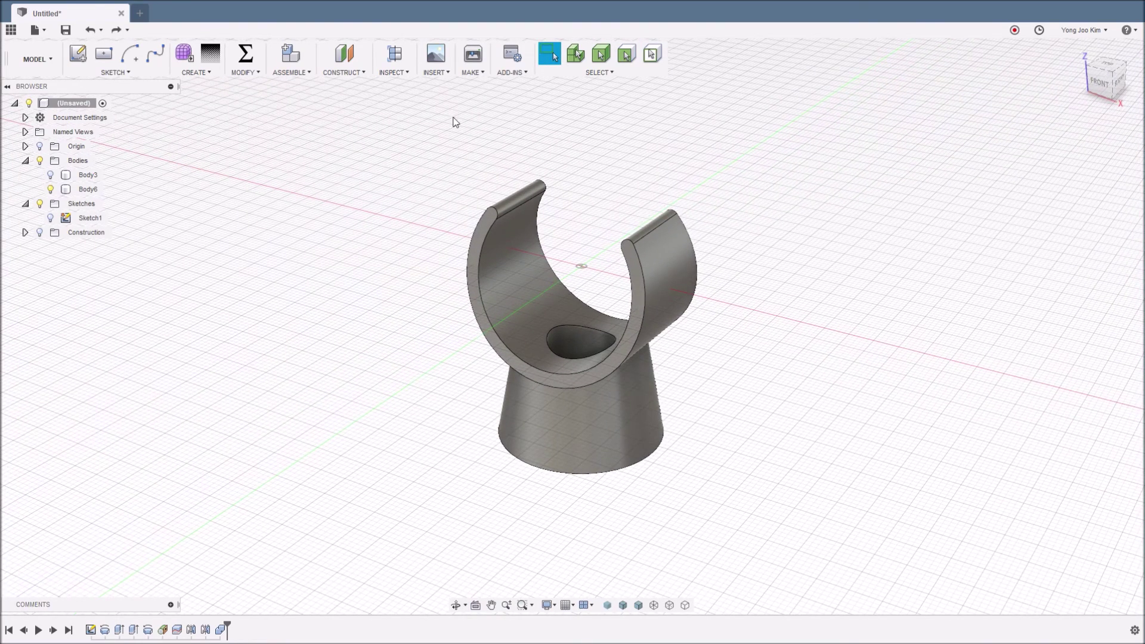
Create a hatched section analysis along the XZ origin plane
click(398, 73)
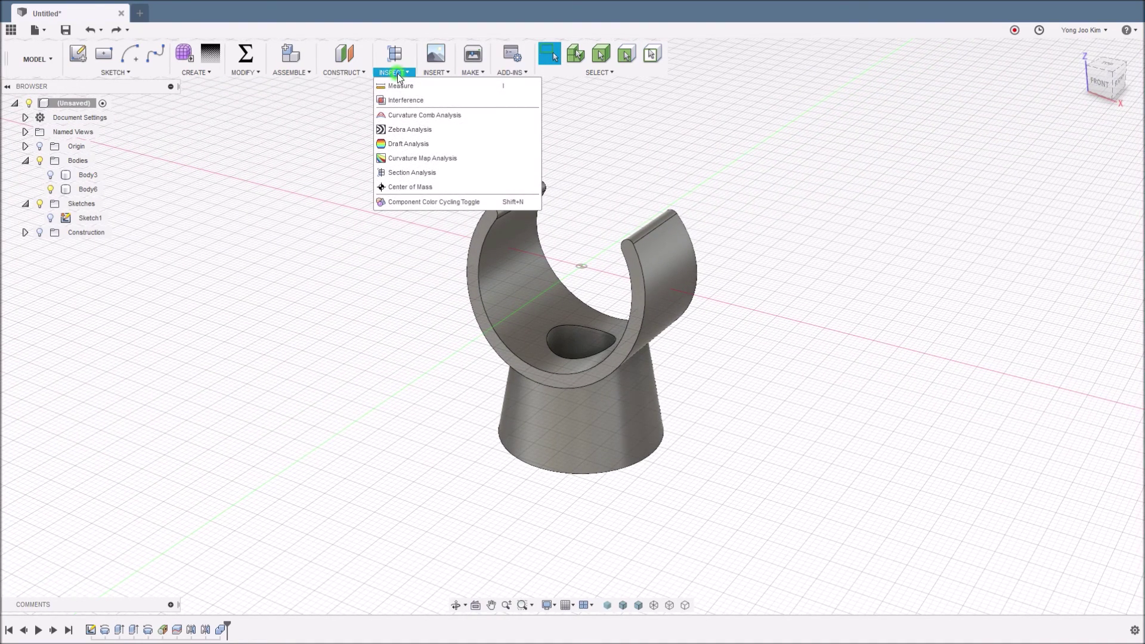
click(428, 178)
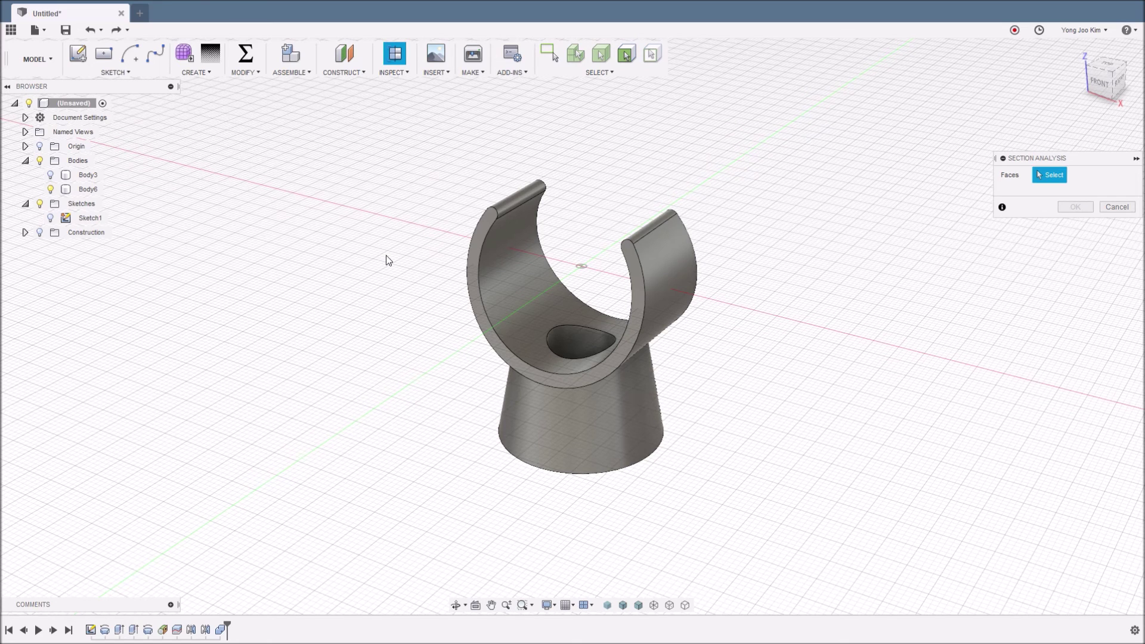
click(25, 147)
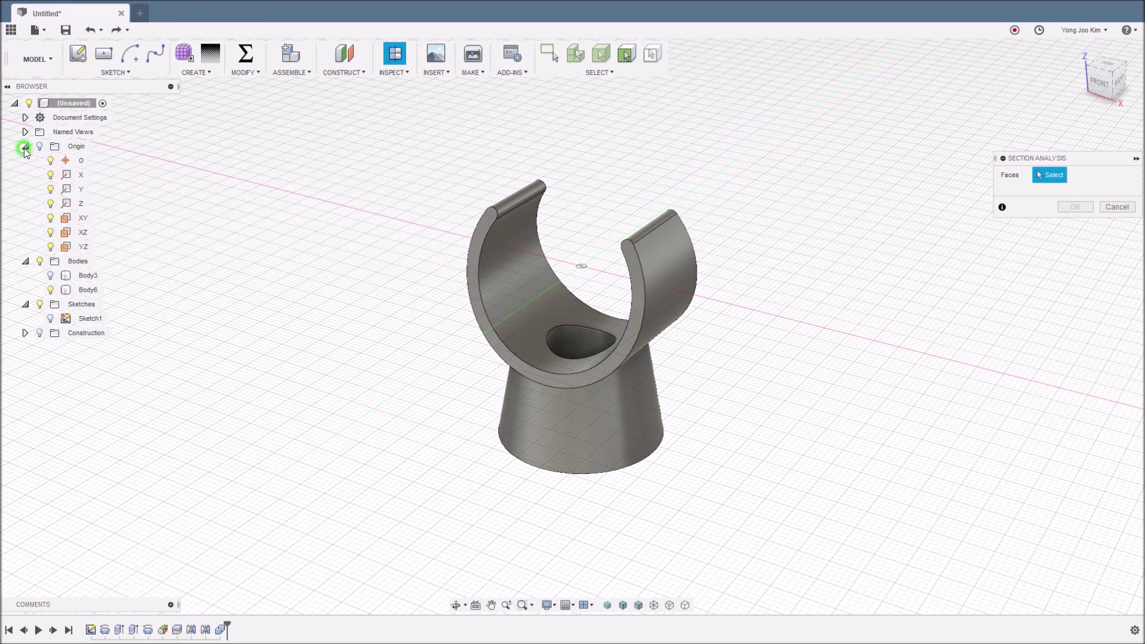
click(84, 233)
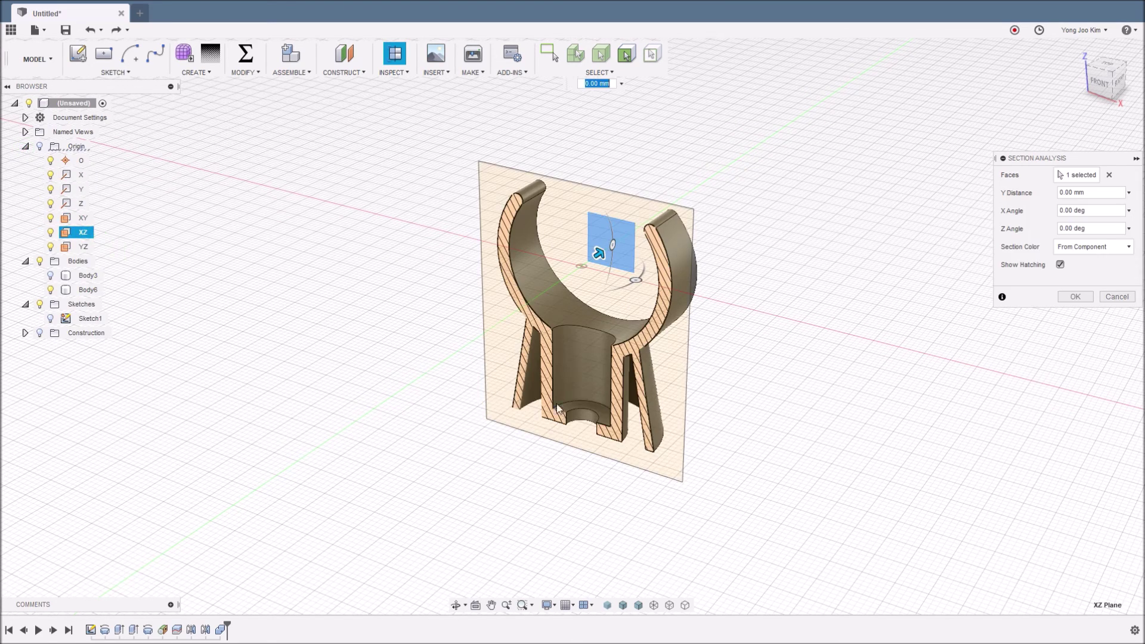
click(1076, 297)
View the section from the front, zoom in, then tilt to an angled top-front view
mouse_move(728, 341)
shift+middle_down()
mouse_move(719, 334)
mouse_move(736, 330)
shift+middle_up()
click(1106, 80)
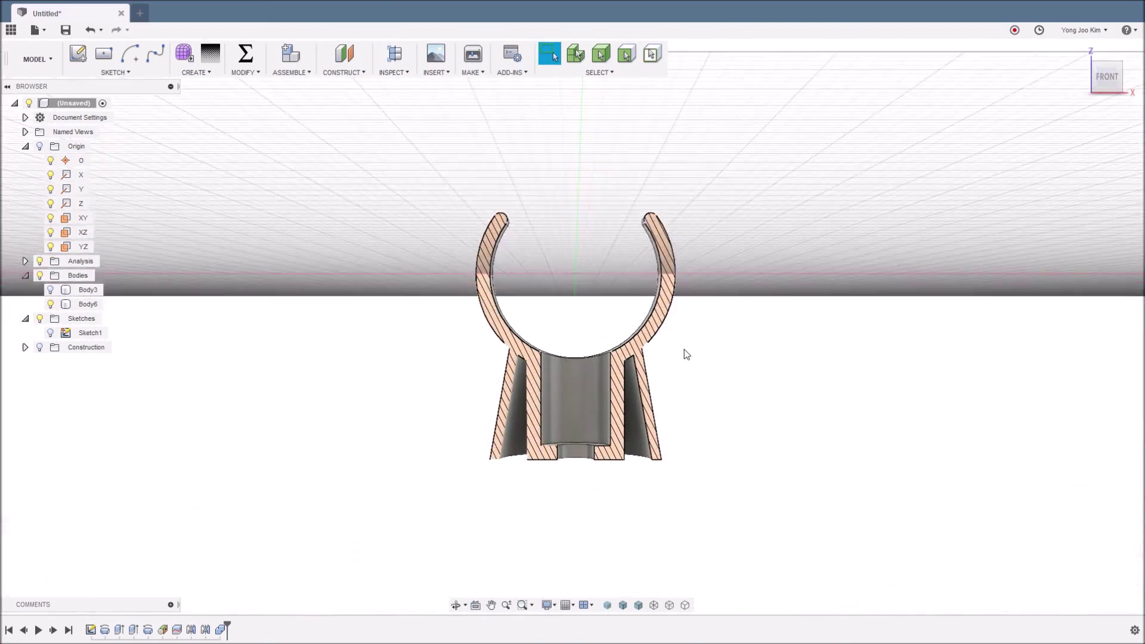
scroll(717, 363, up, 1)
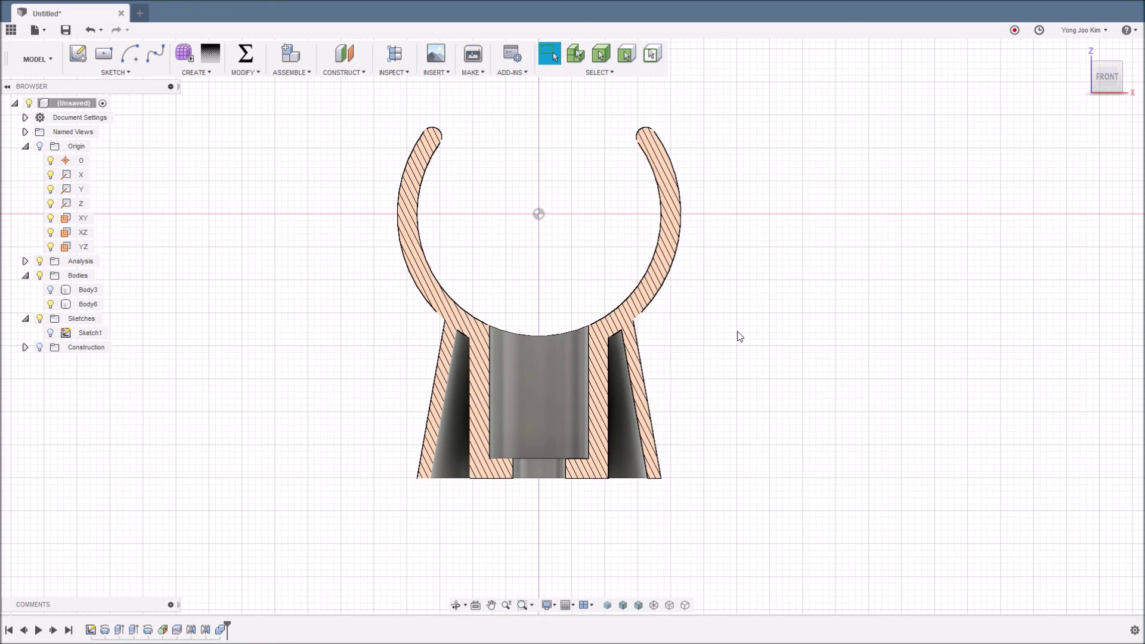
shift+middle_drag(737, 331, 732, 364)
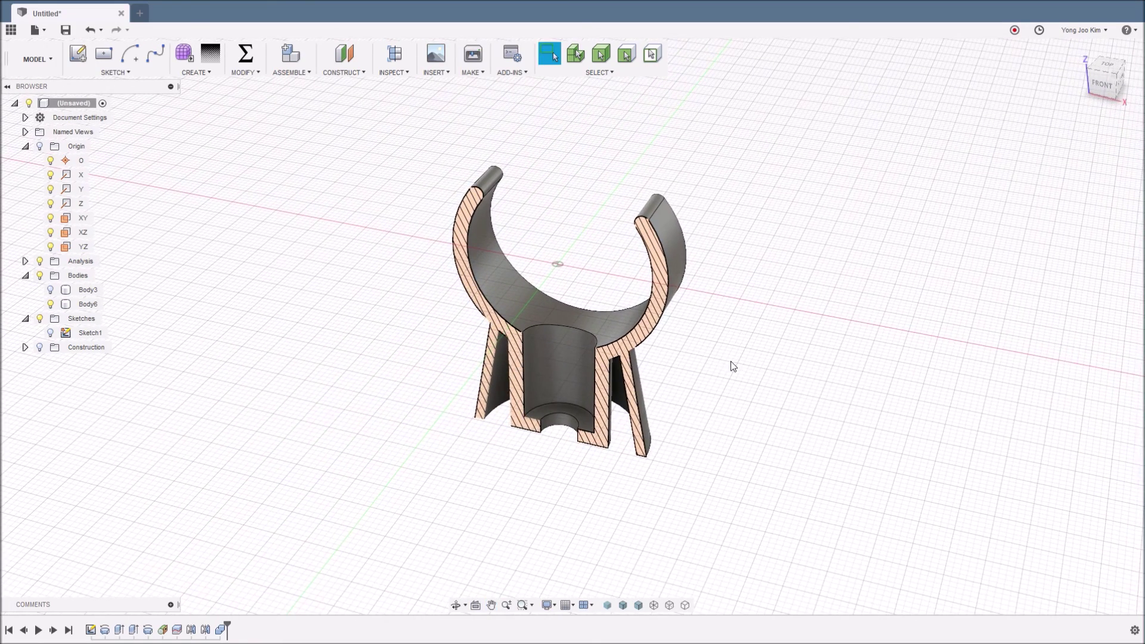